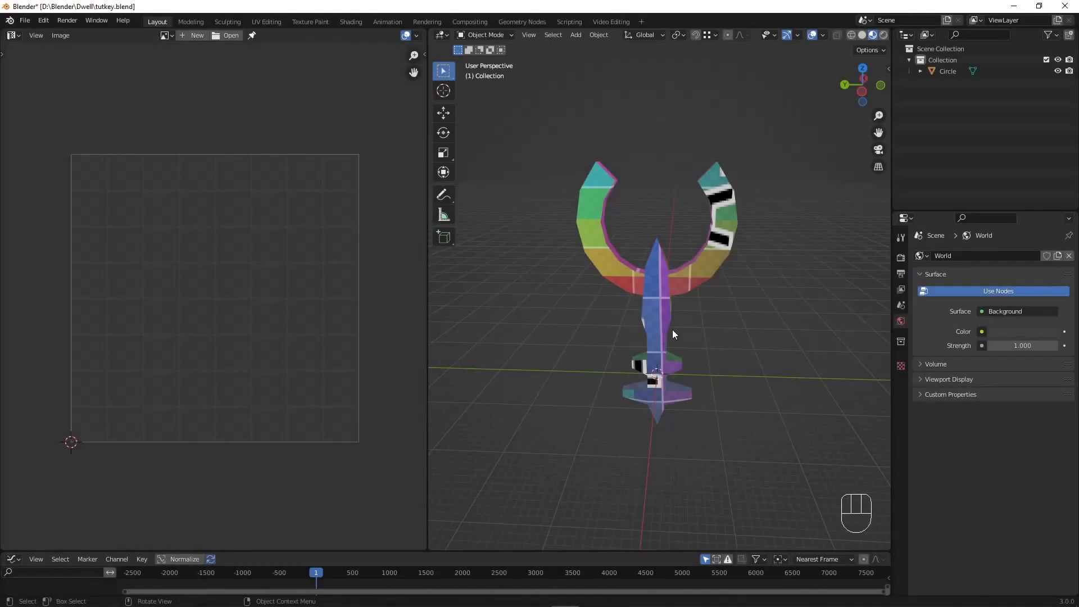
mouse_move(675, 323)
middle_down()
mouse_move(700, 318)
mouse_move(680, 335)
middle_up()
click(662, 309)
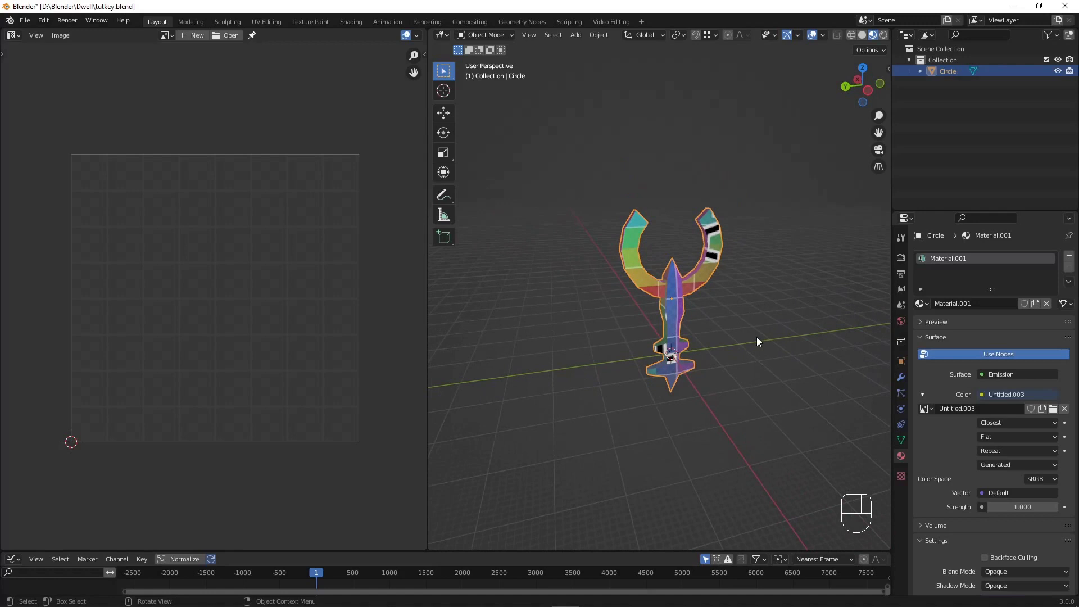
key(s)
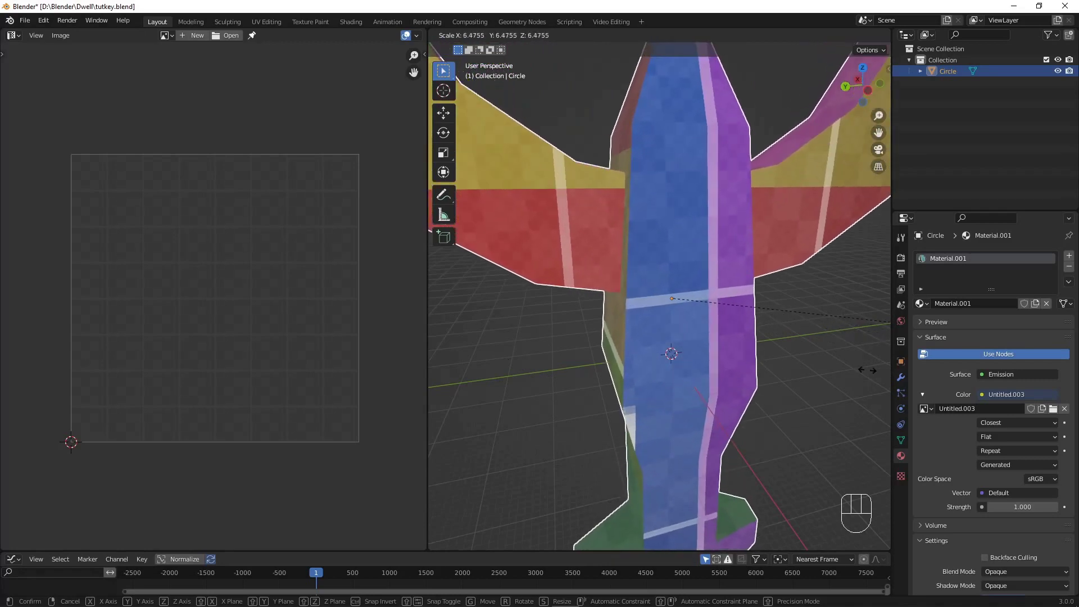
key(s)
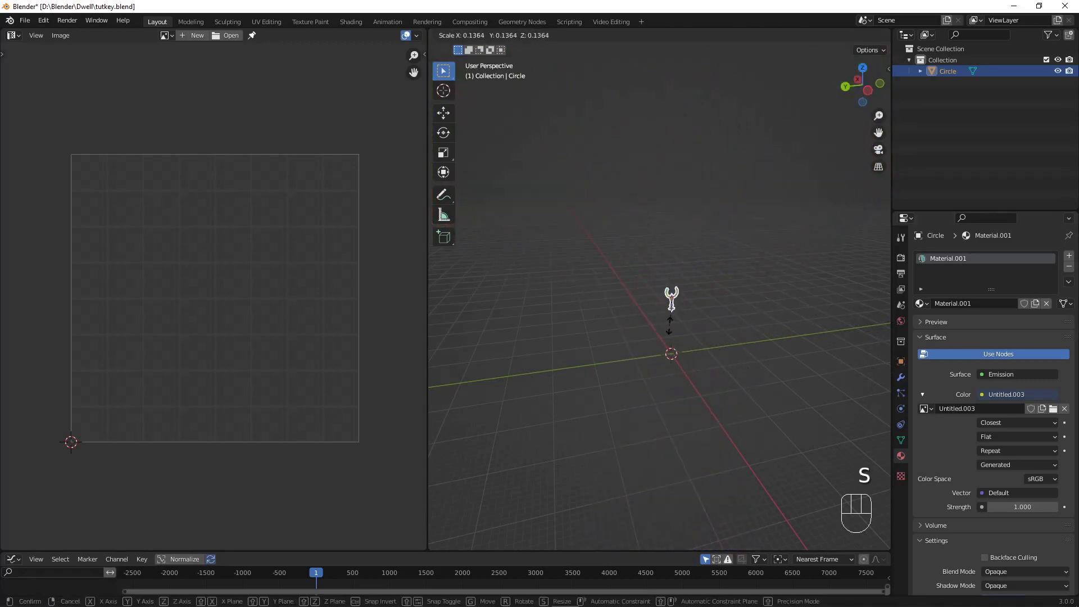
right_click(670, 314)
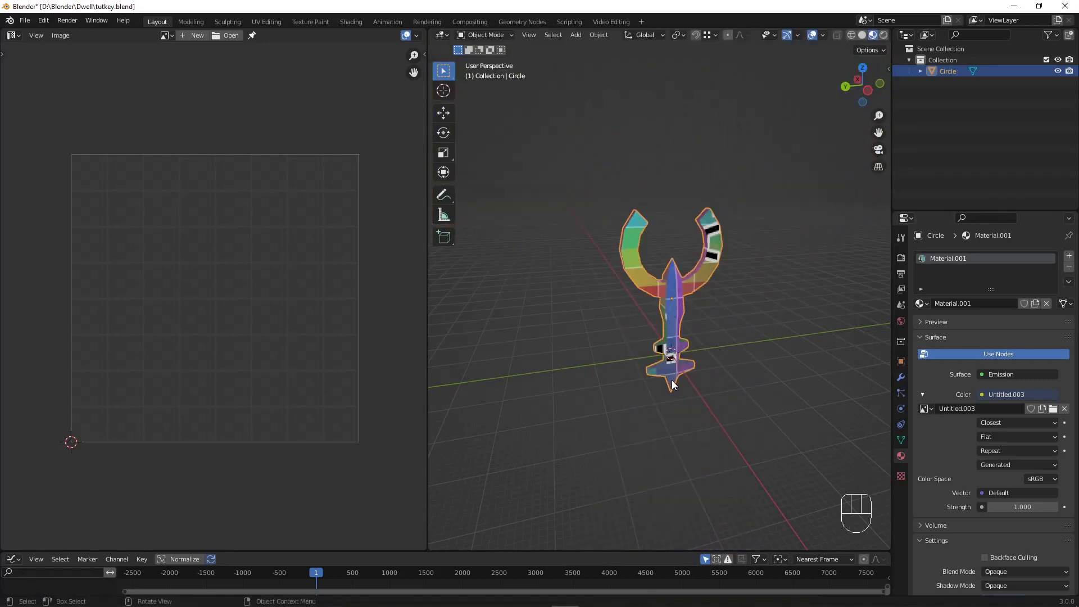
click(696, 380)
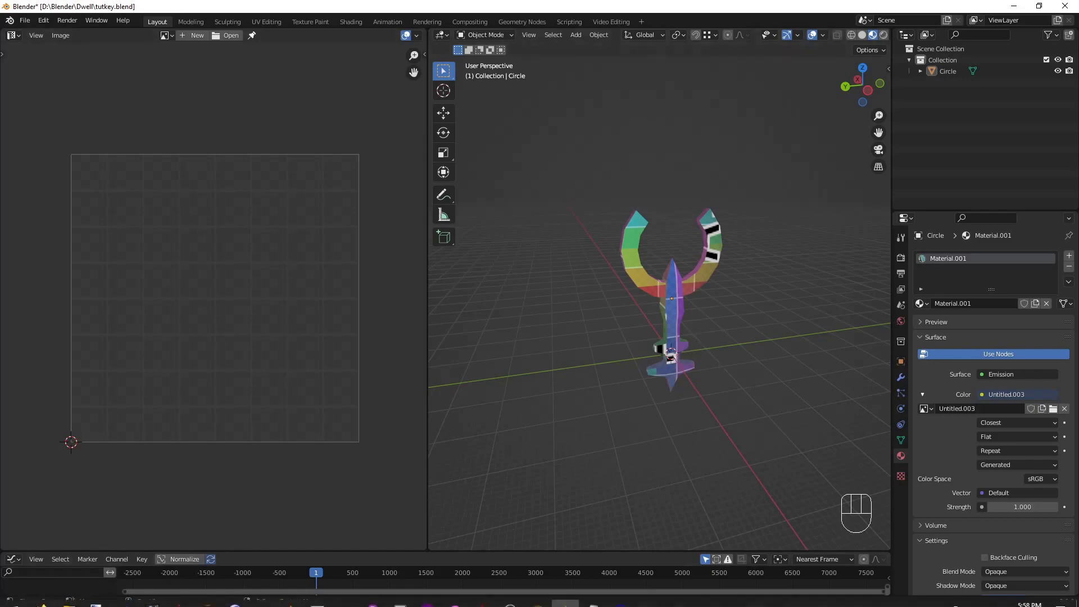
Step: Open pak1.pak from D:\Quake\id1 in PakExplorer and go into its progs folder
click(69, 595)
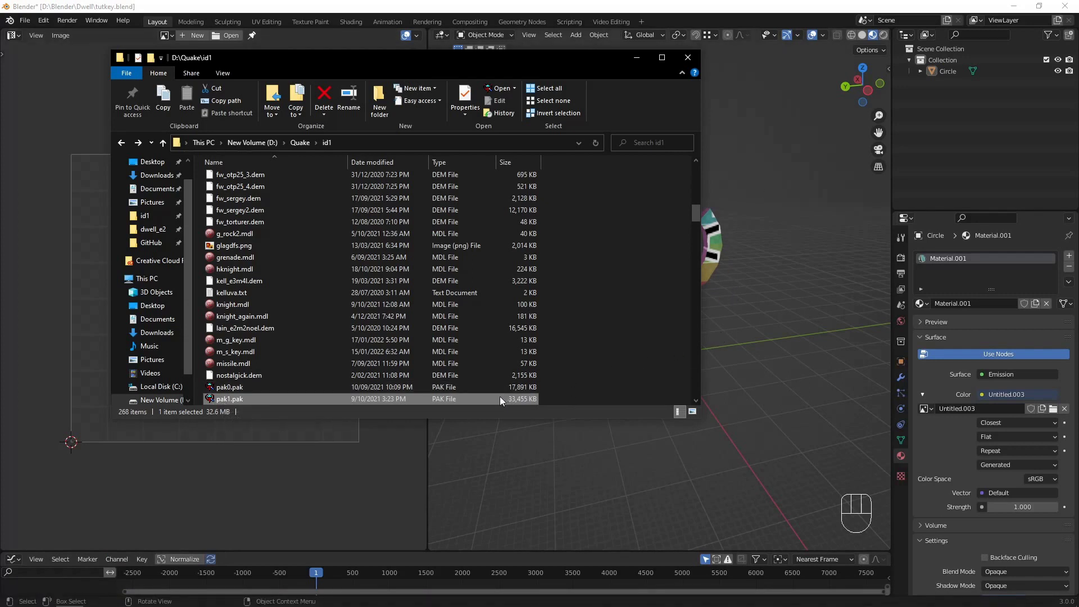
double_click(254, 399)
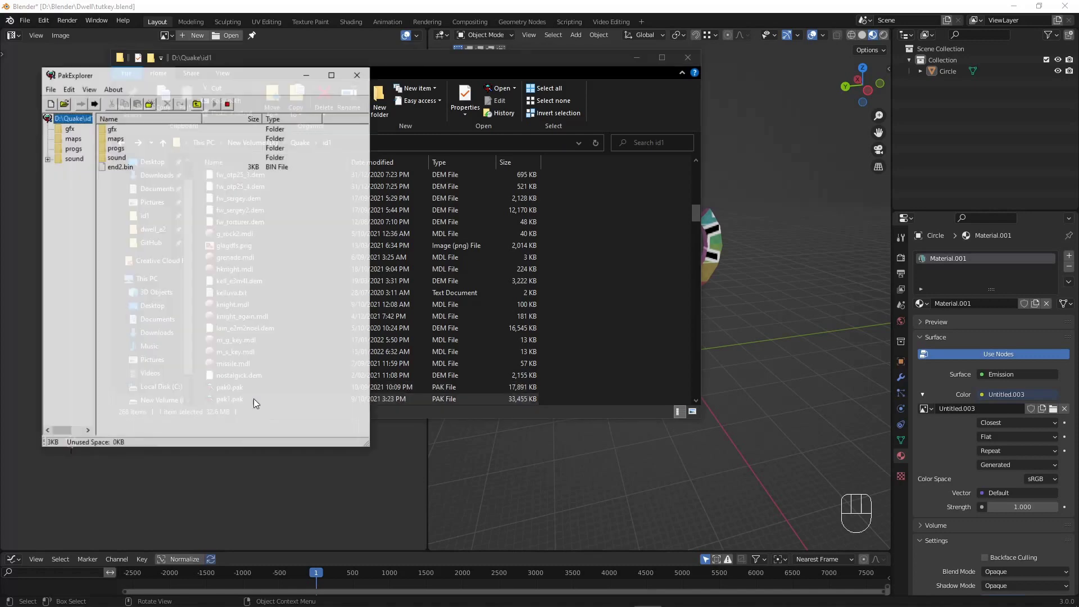
click(399, 403)
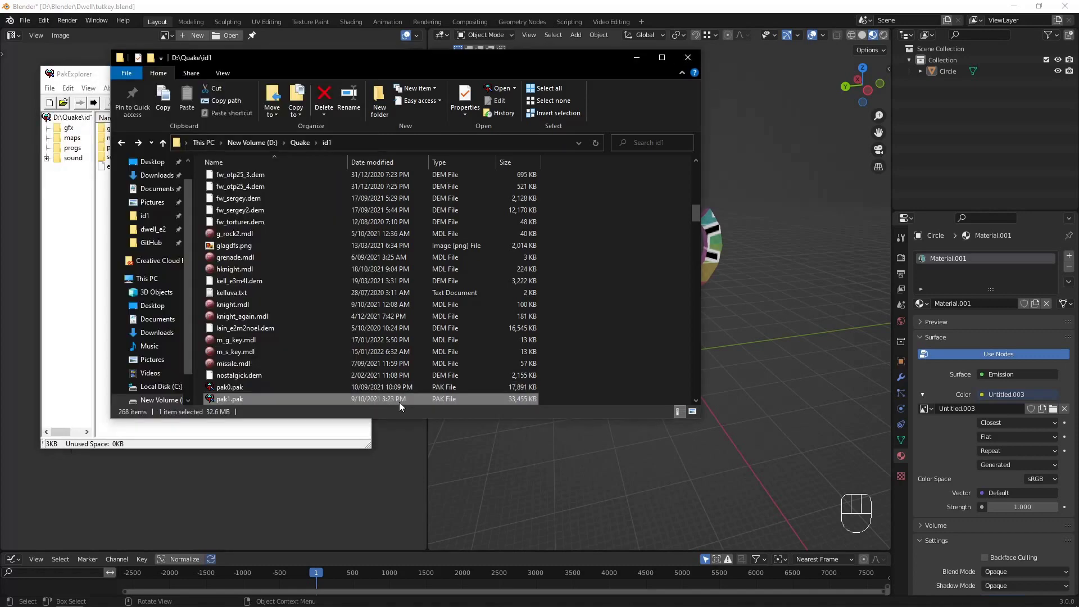
click(172, 434)
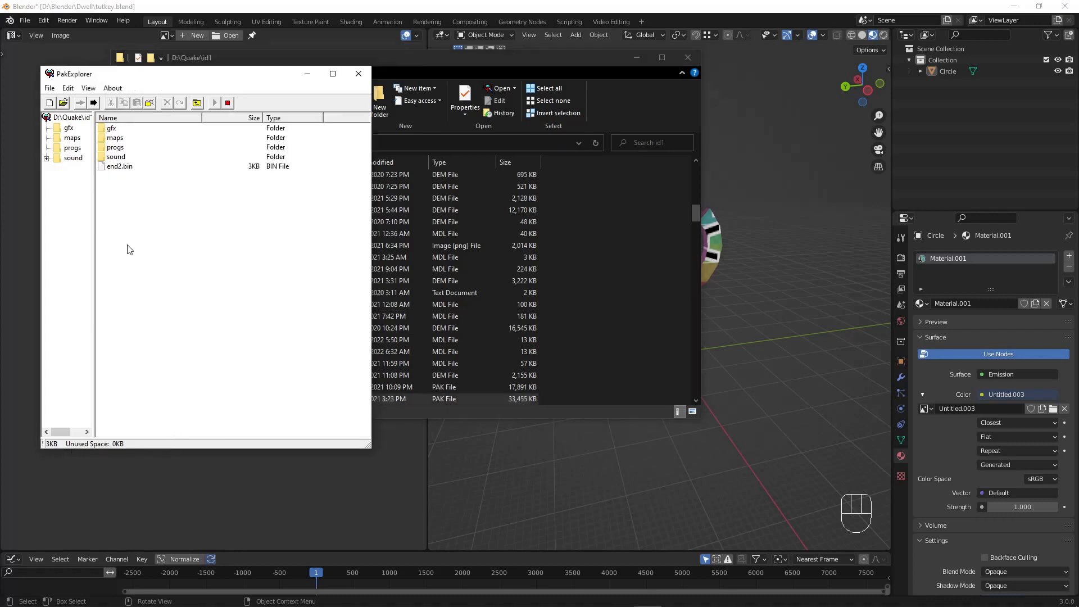
double_click(116, 149)
Step: Extract b_g_key.mdl from the archive into D:\Quake\id1, replacing the existing file, and close PakExplorer
click(117, 129)
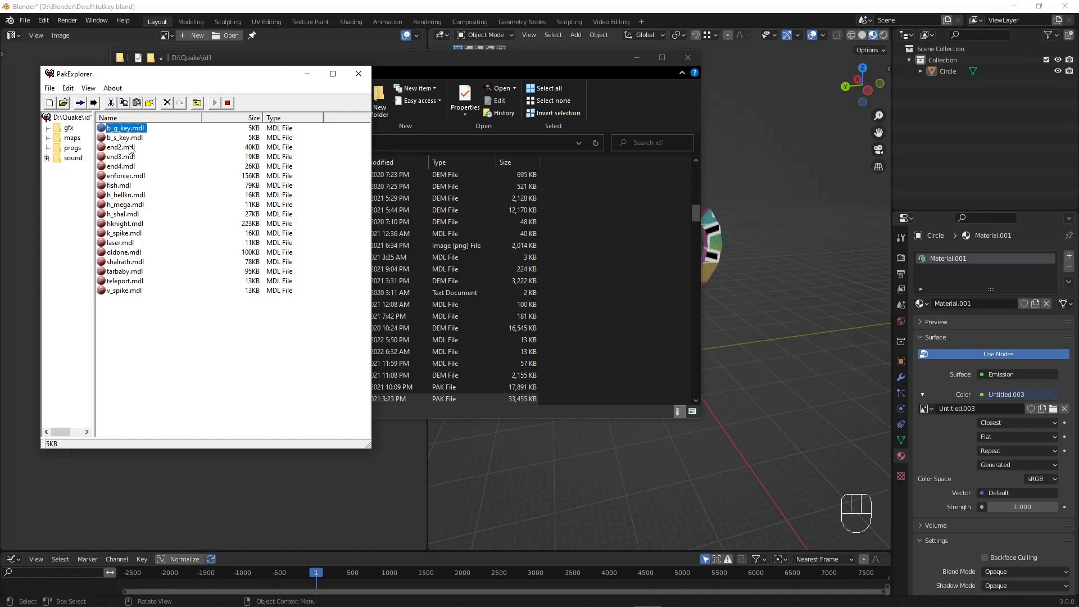
click(573, 364)
drag(255, 222, 379, 272)
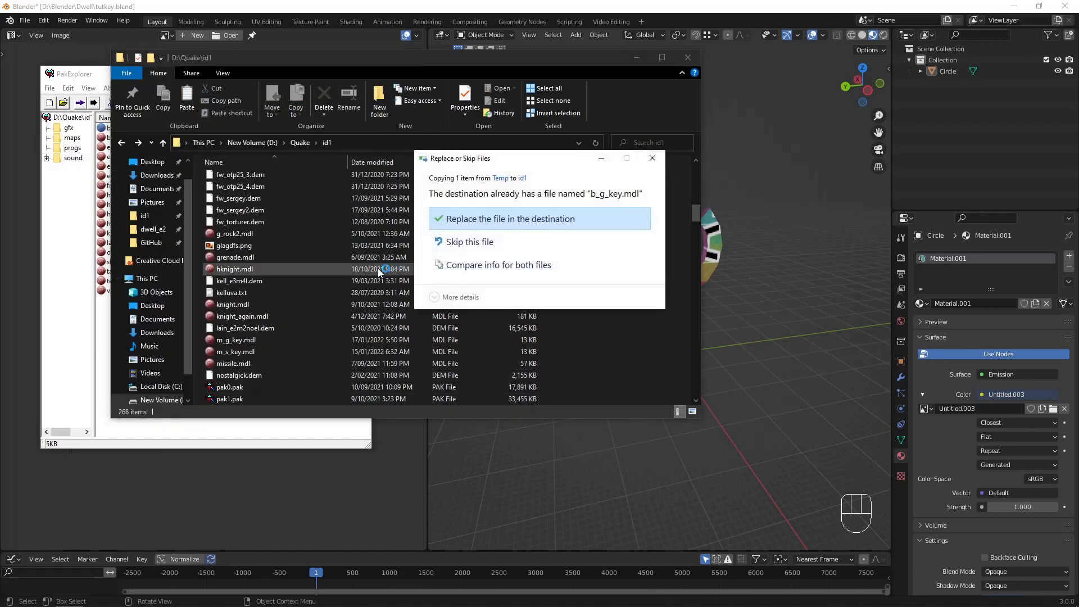
click(507, 224)
click(110, 133)
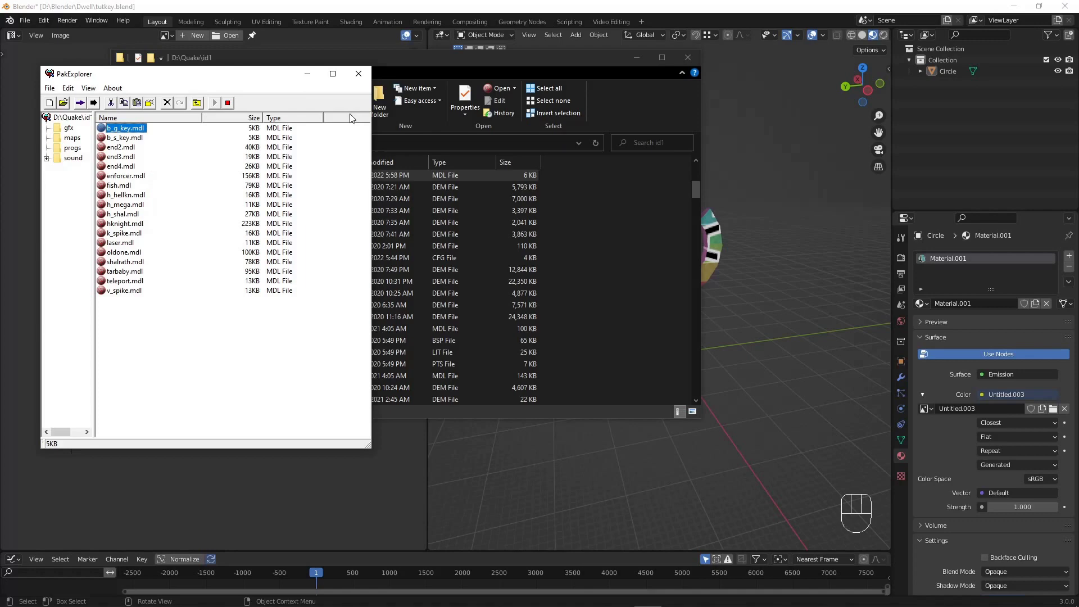
click(359, 74)
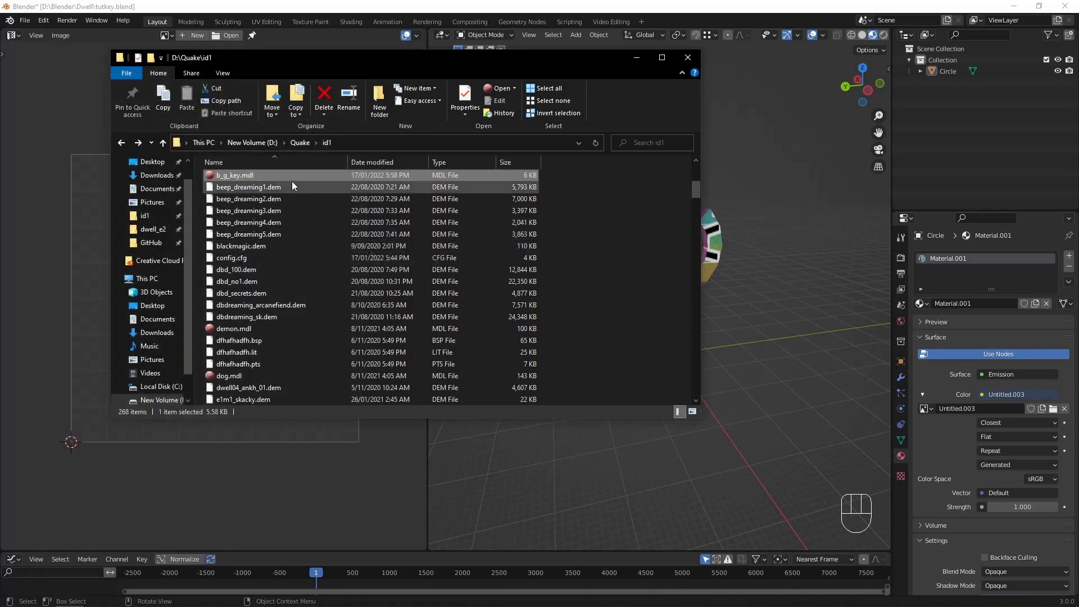
Step: Return to Blender and import the Quake MDL file b_g_key.mdl from D:\Quake\id1 as a size reference
click(344, 142)
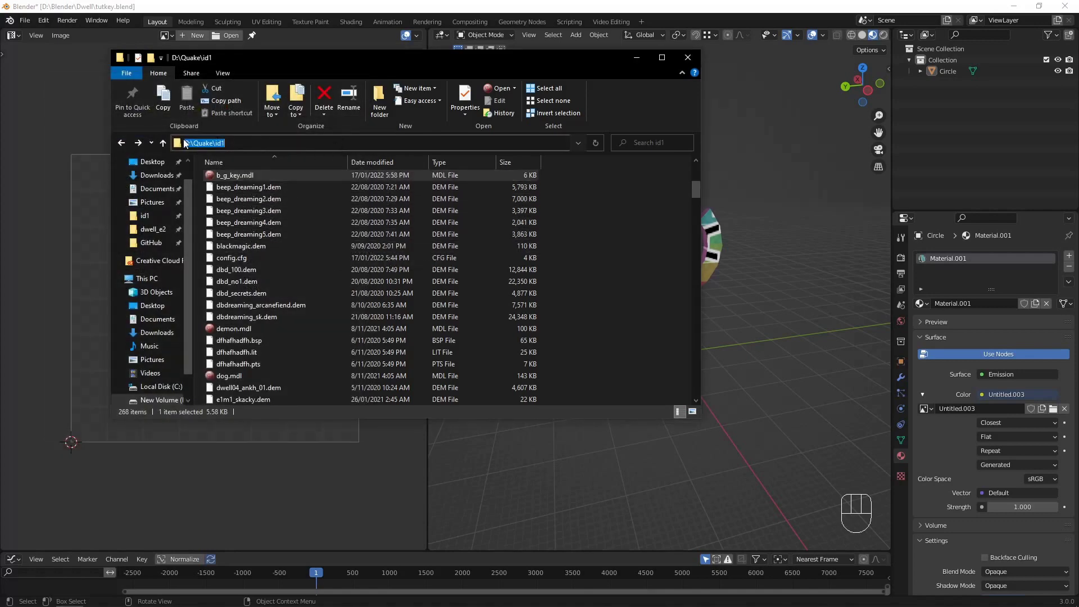
click(644, 212)
click(575, 49)
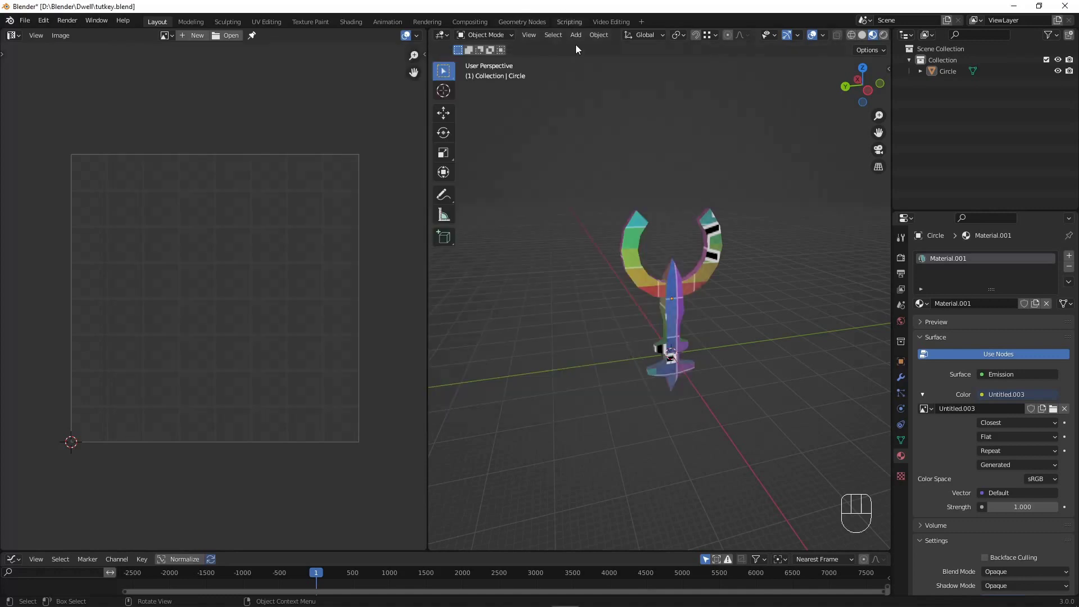
click(25, 21)
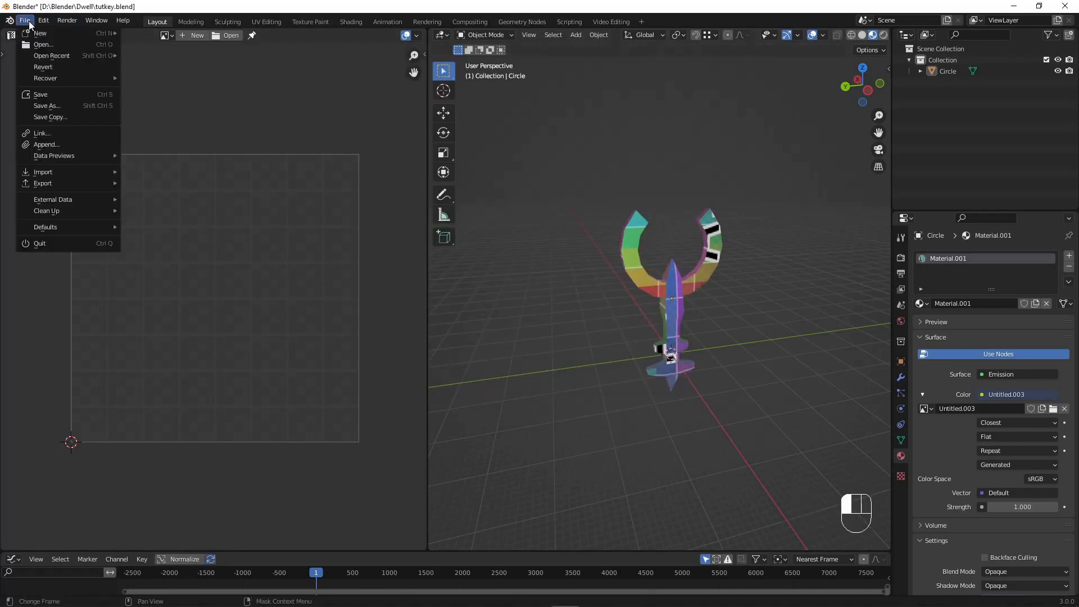
mouse_move(75, 170)
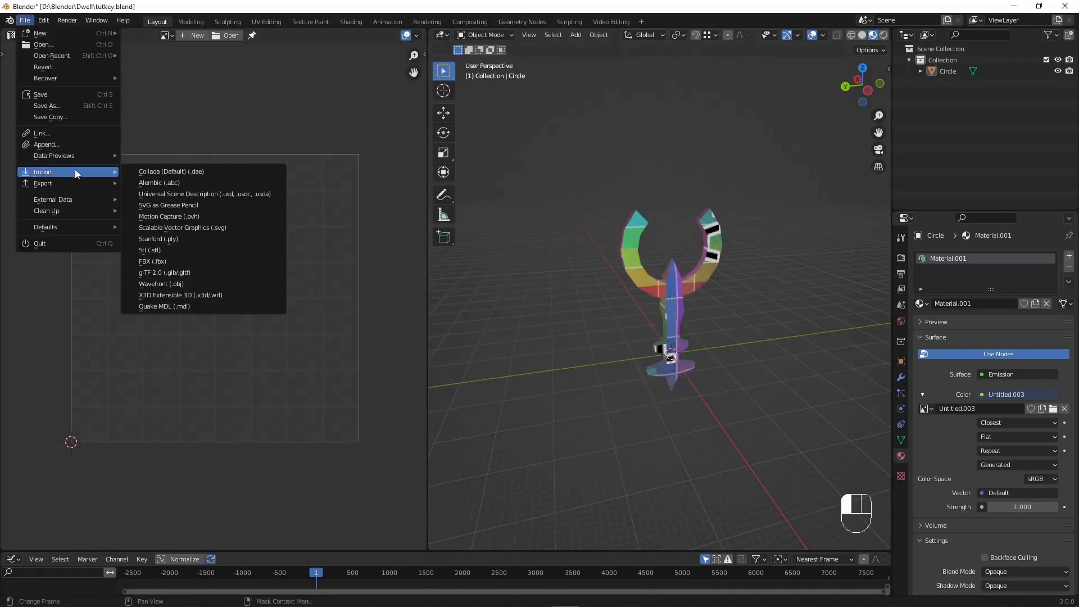
click(167, 306)
click(528, 135)
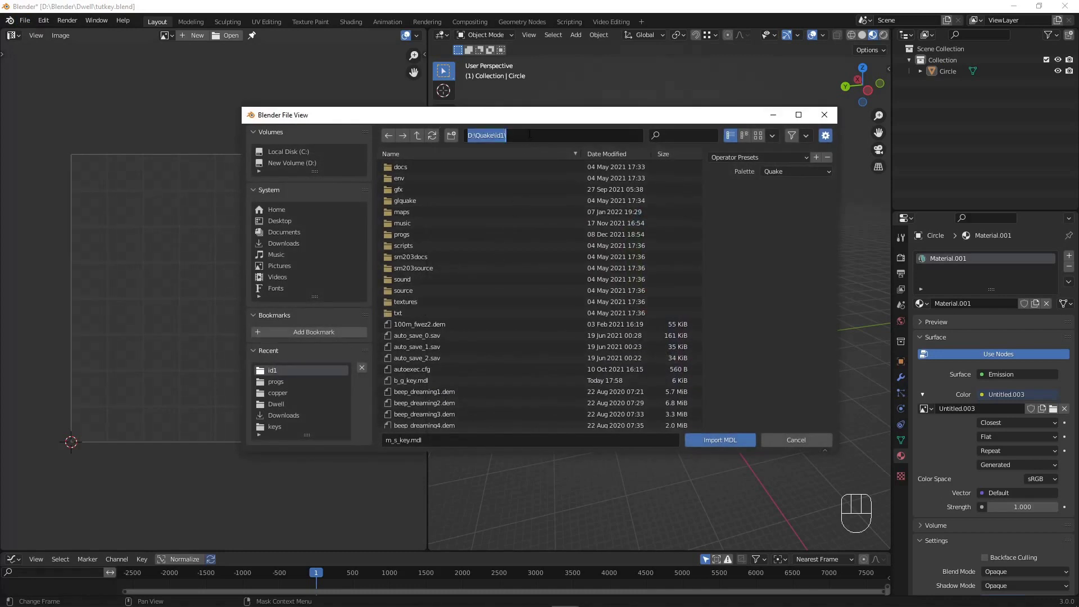
key(Escape)
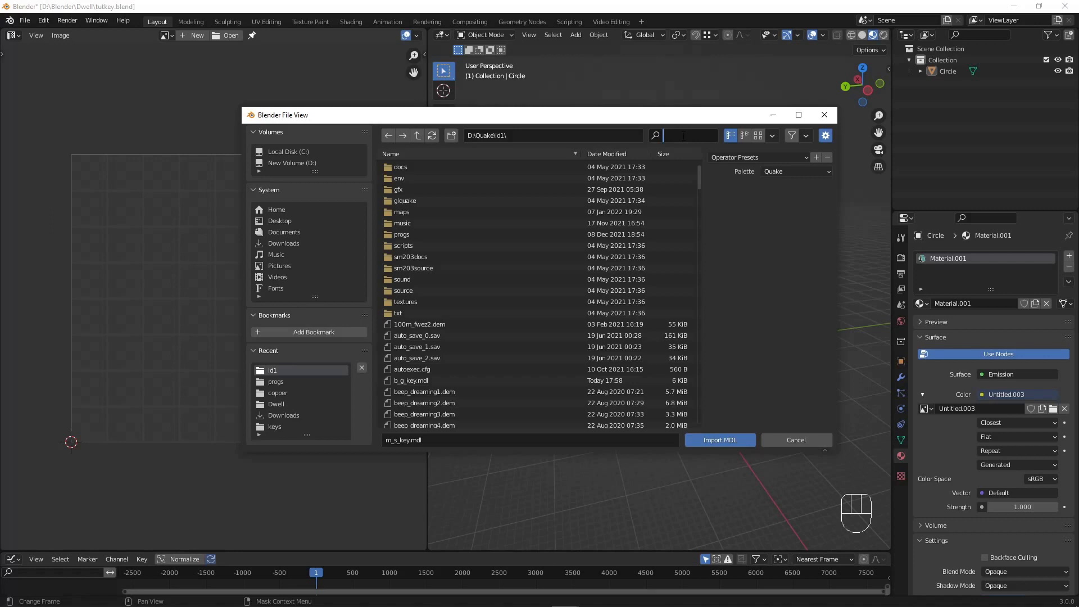
text(b_g_)
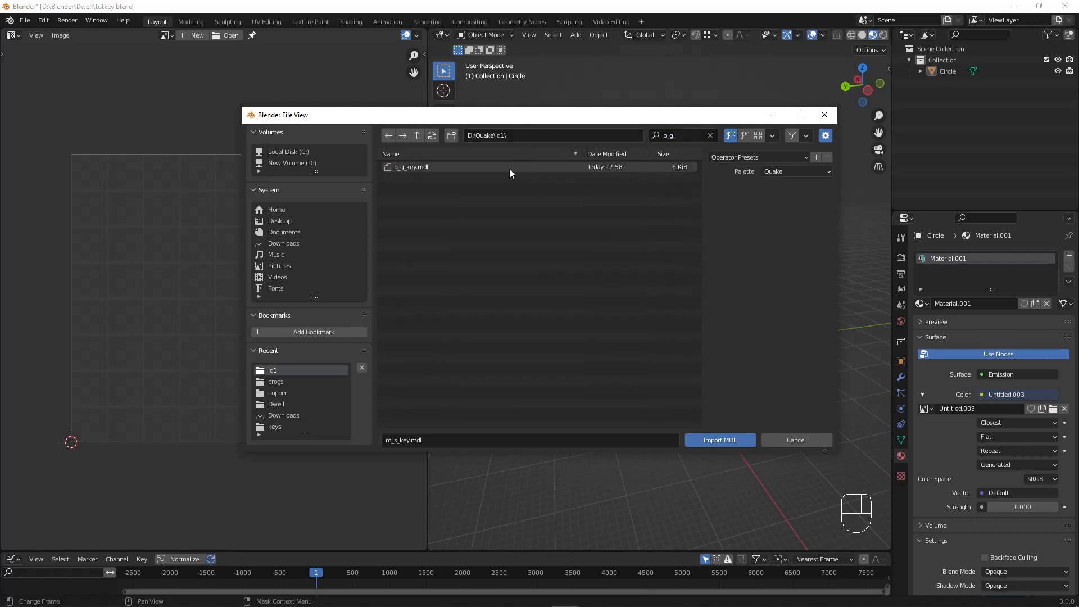
click(509, 167)
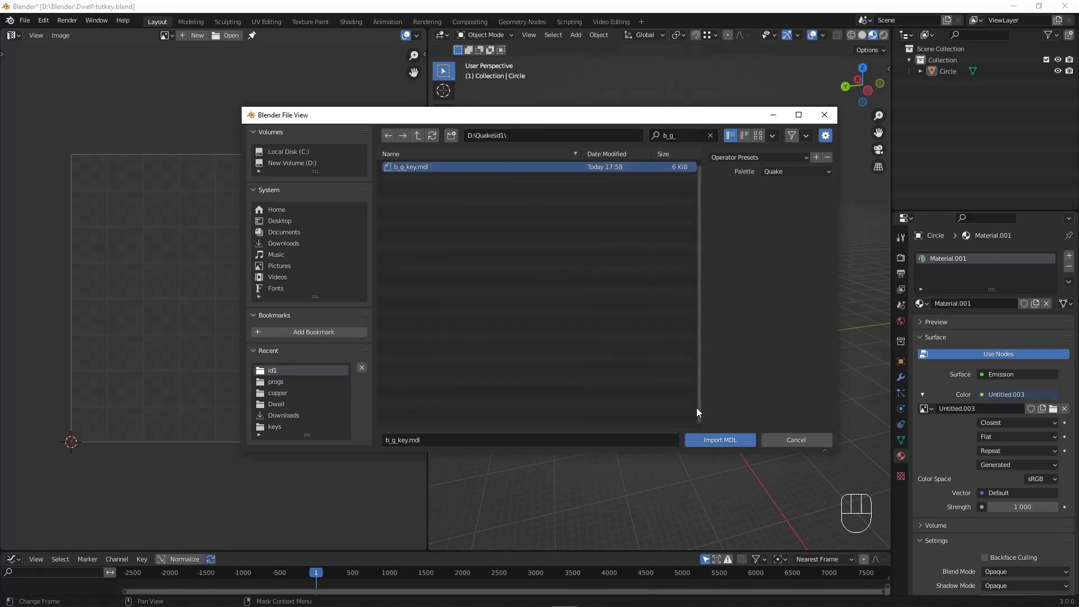
click(727, 444)
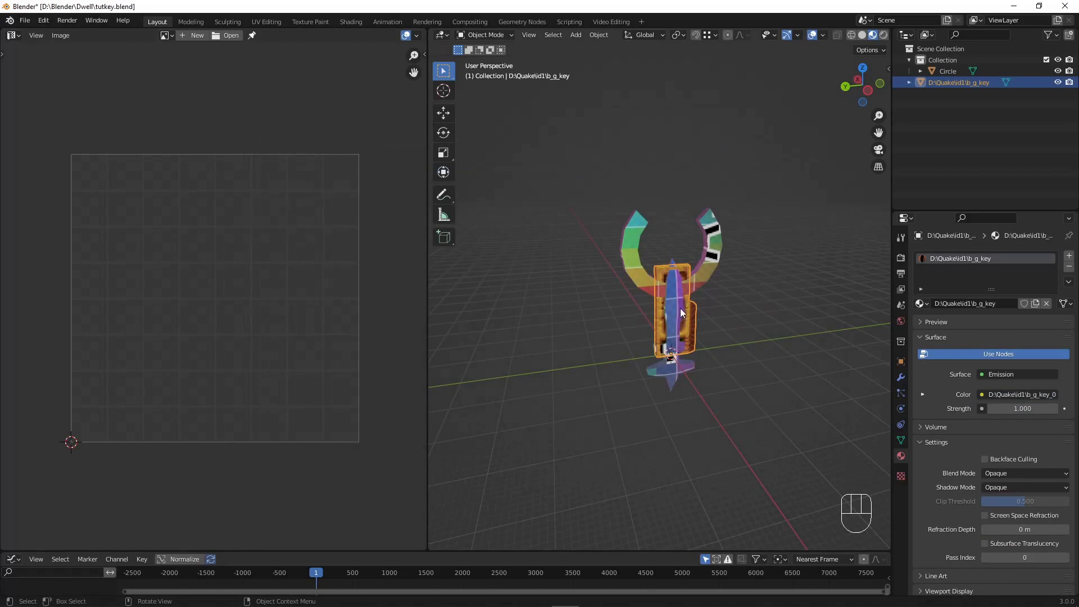
Step: Scale the horned key model down uniformly to about 0.671 to approach the size of the imported key
middle_drag(681, 313, 637, 298)
click(704, 278)
shift+middle_drag(705, 278, 680, 306)
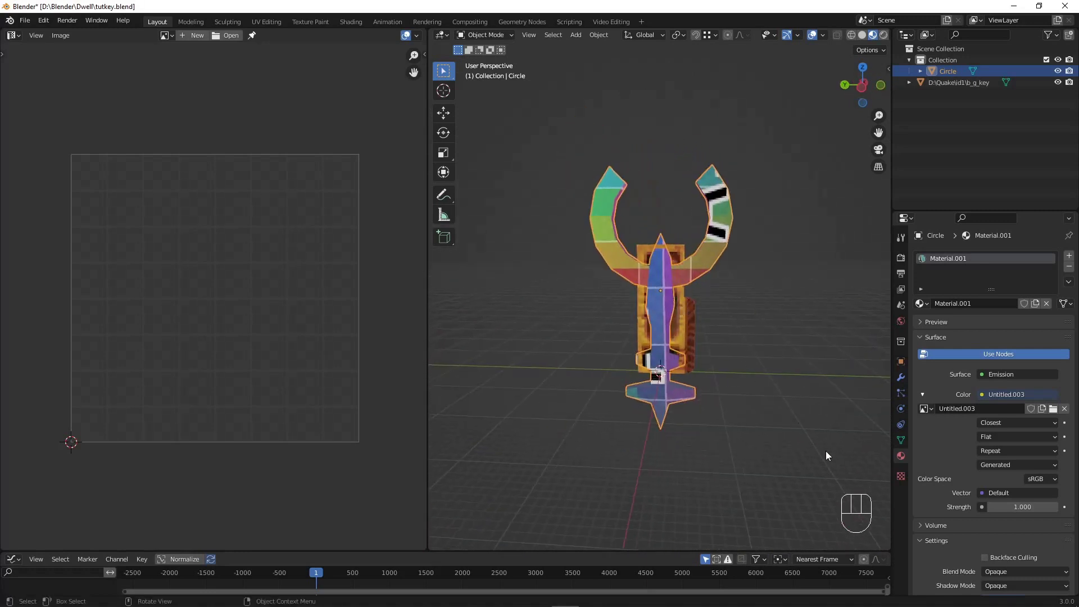
key(s)
click(716, 441)
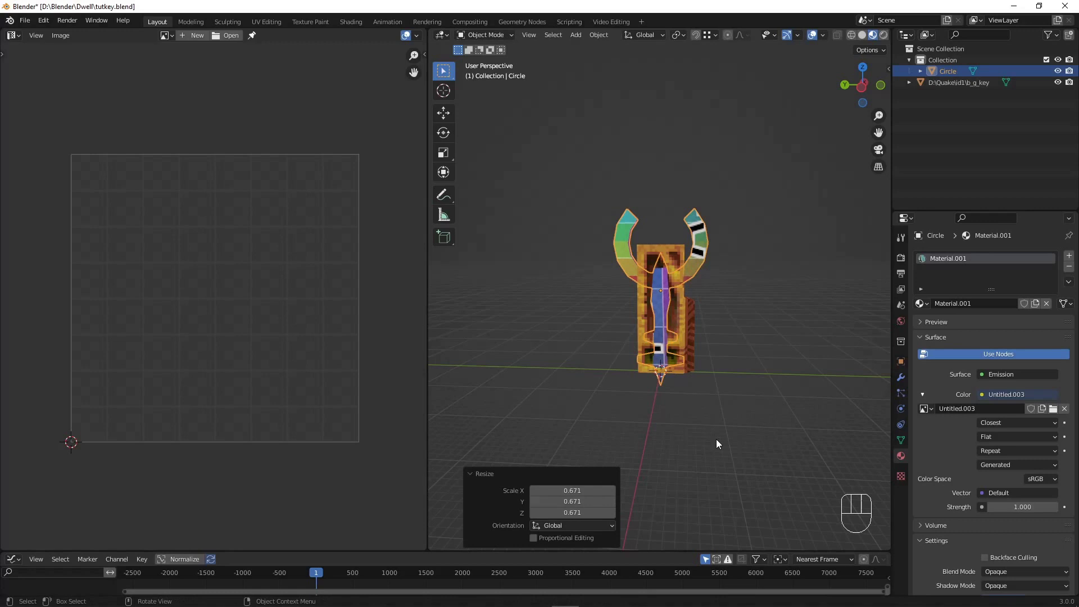
Step: Hide the imported b_g_key model and undo the hiding
click(692, 319)
key(h)
middle_drag(666, 312, 612, 294)
key(ctrl+z)
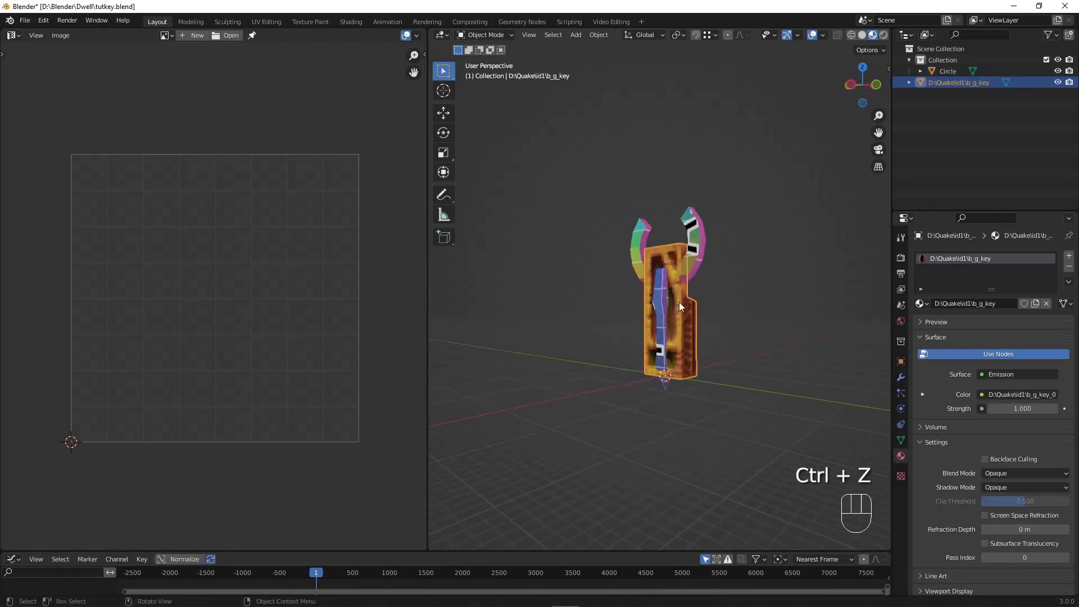
Step: Move the horned key down about 1.2 m along the Z axis to line up with the reference key, and deselect it
middle_drag(679, 302, 697, 257)
click(697, 257)
key(g)
key(z)
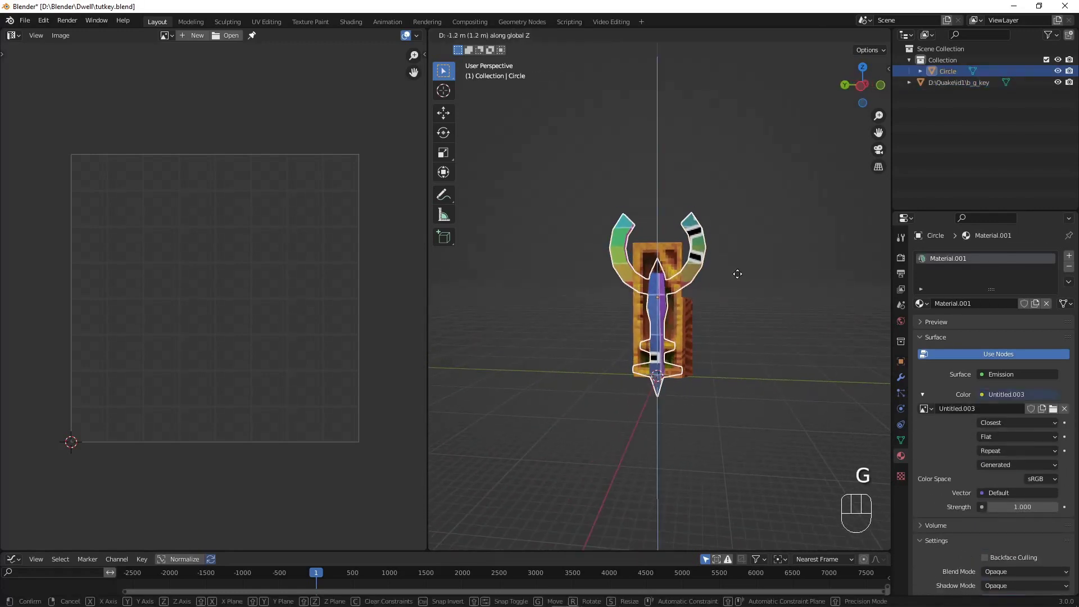
click(737, 274)
click(718, 368)
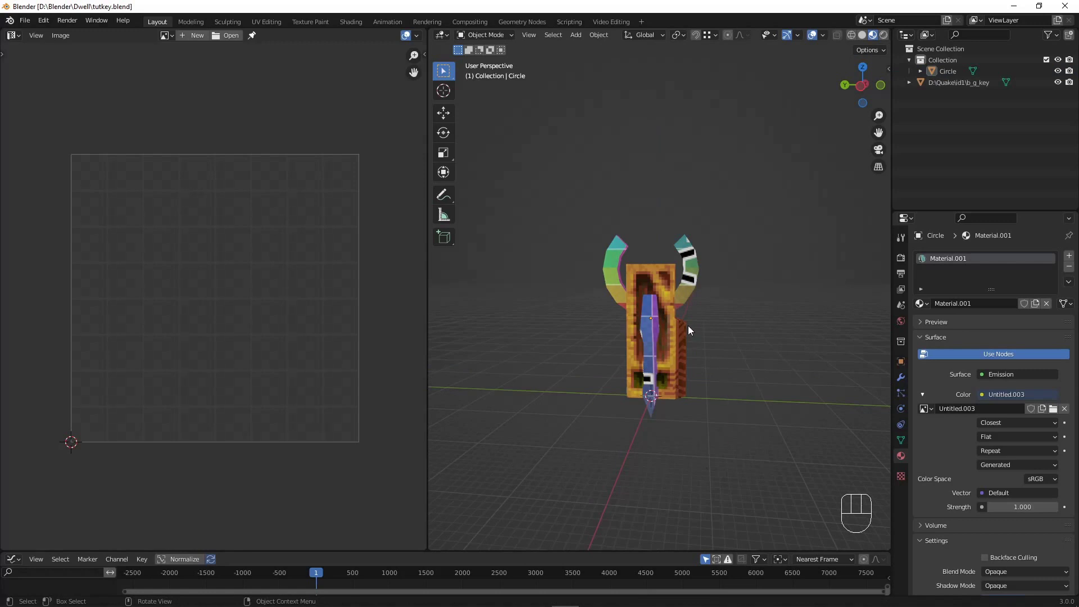
Step: Compare the texture pixel size on the imported b_g_key model with that on the horned key
scroll(689, 321, up, 10)
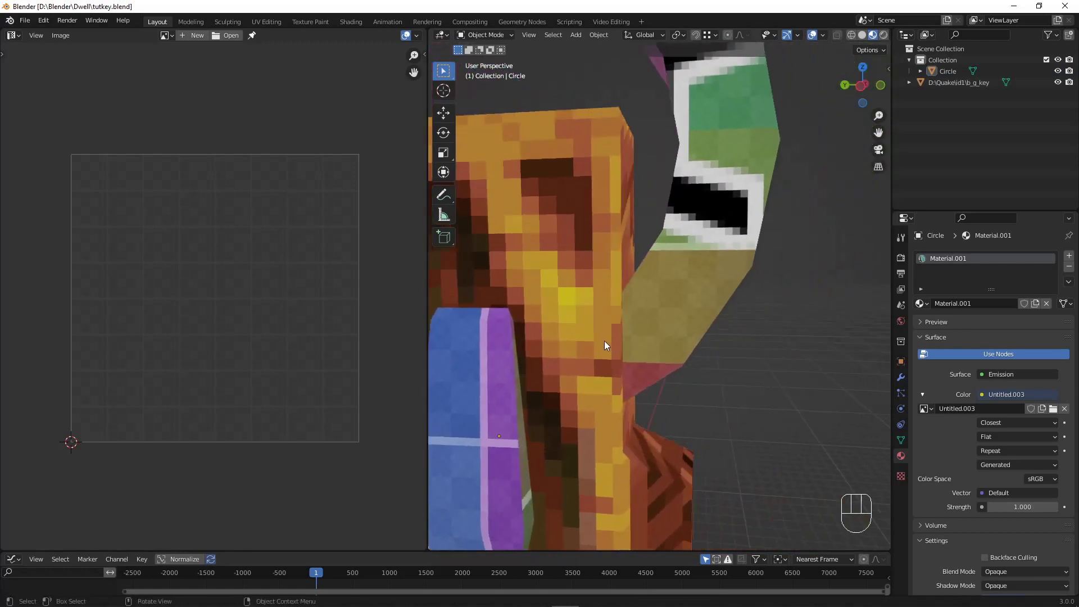
middle_drag(605, 341, 669, 337)
scroll(649, 312, up, 2)
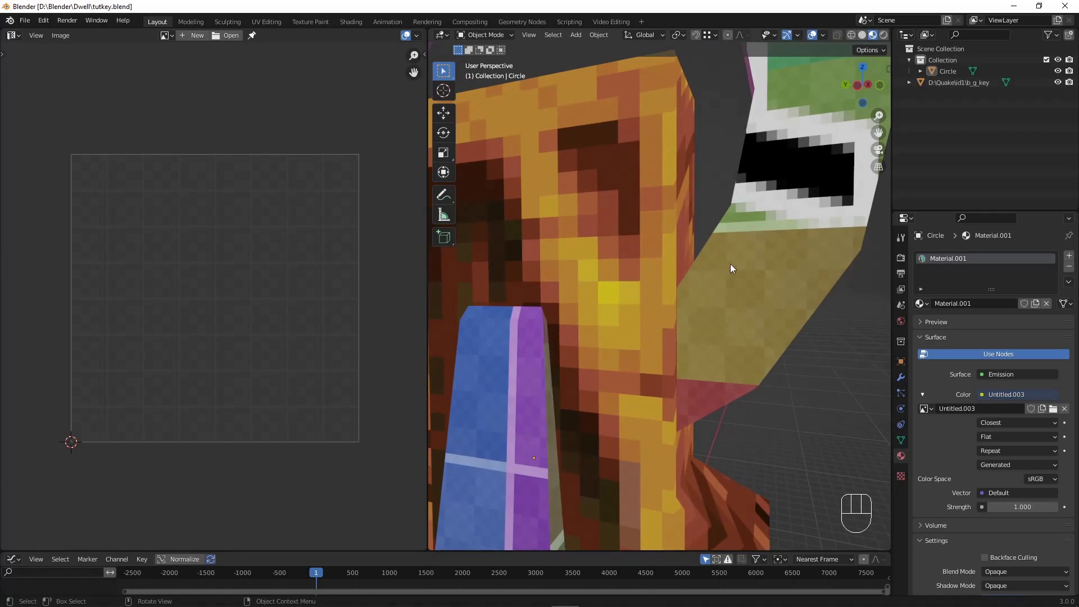
ctrl+middle_drag(753, 181, 700, 299)
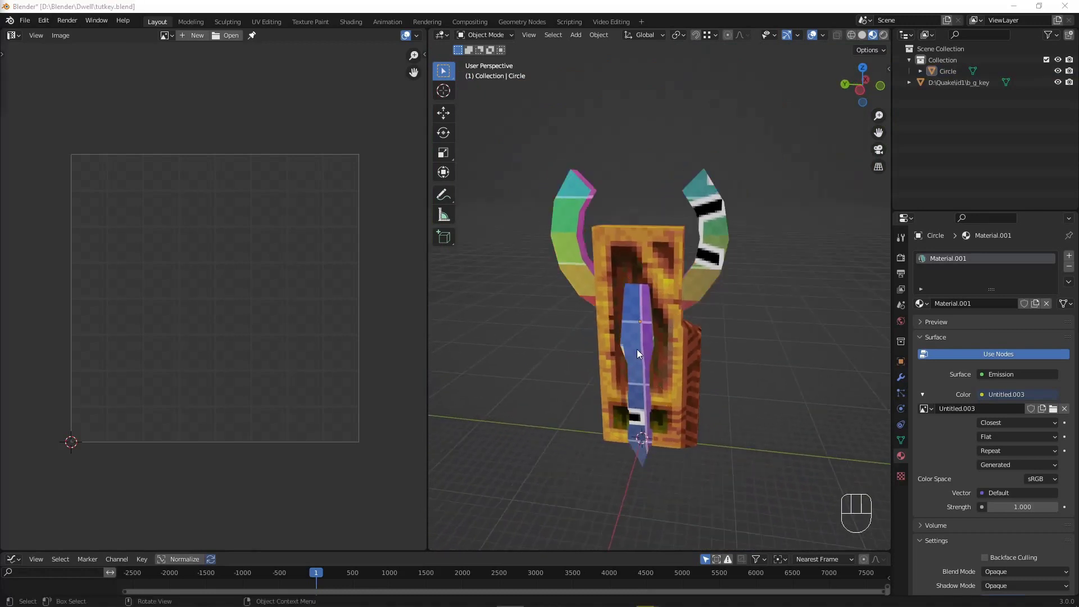
click(166, 36)
click(231, 116)
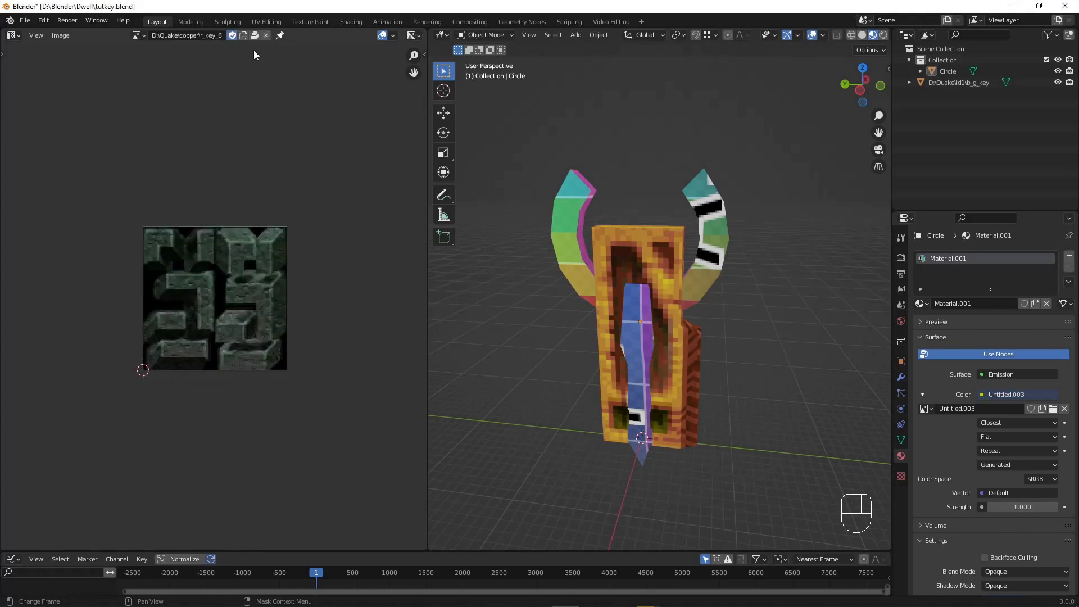
click(266, 36)
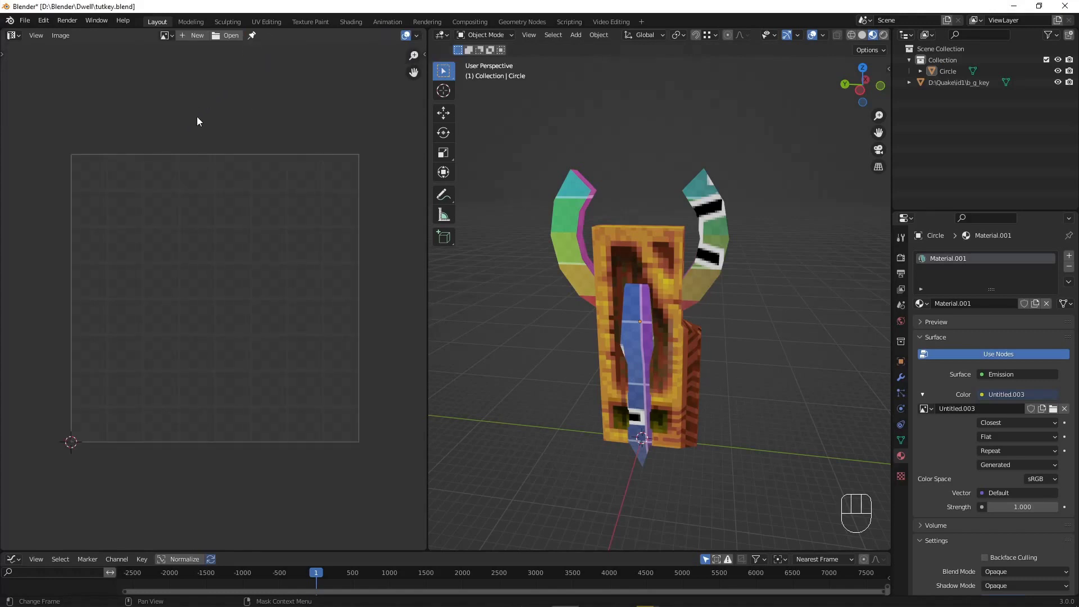
Step: Create a new 64 × 64 px Color Grid image named Test64 in the image editor
click(191, 36)
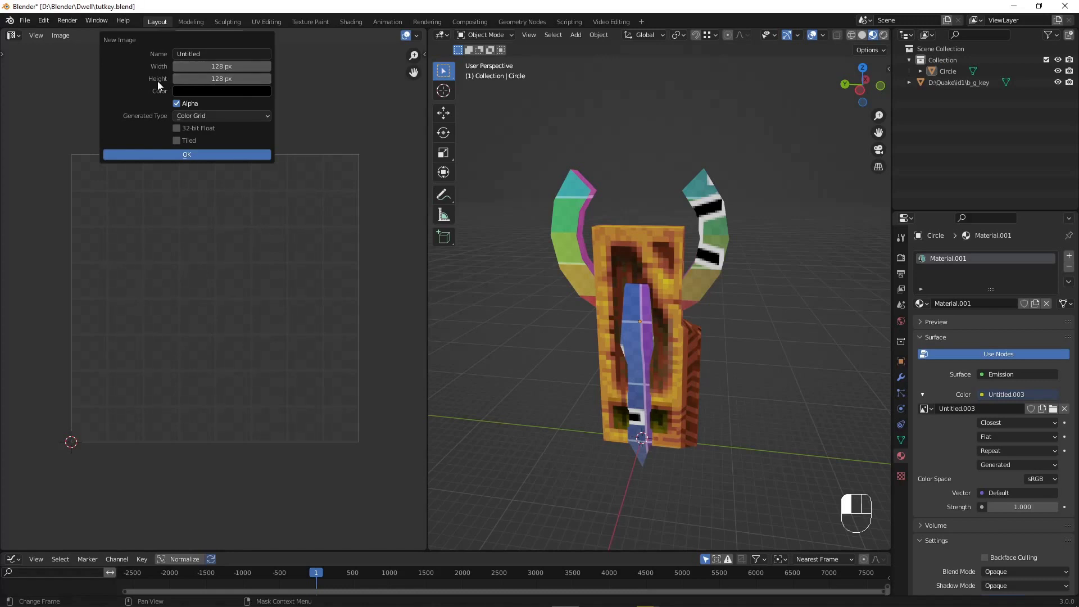
click(222, 66)
text(64)
key(Tab)
text(64)
key(Return)
drag(178, 83, 208, 72)
click(219, 54)
text(T)
click(172, 153)
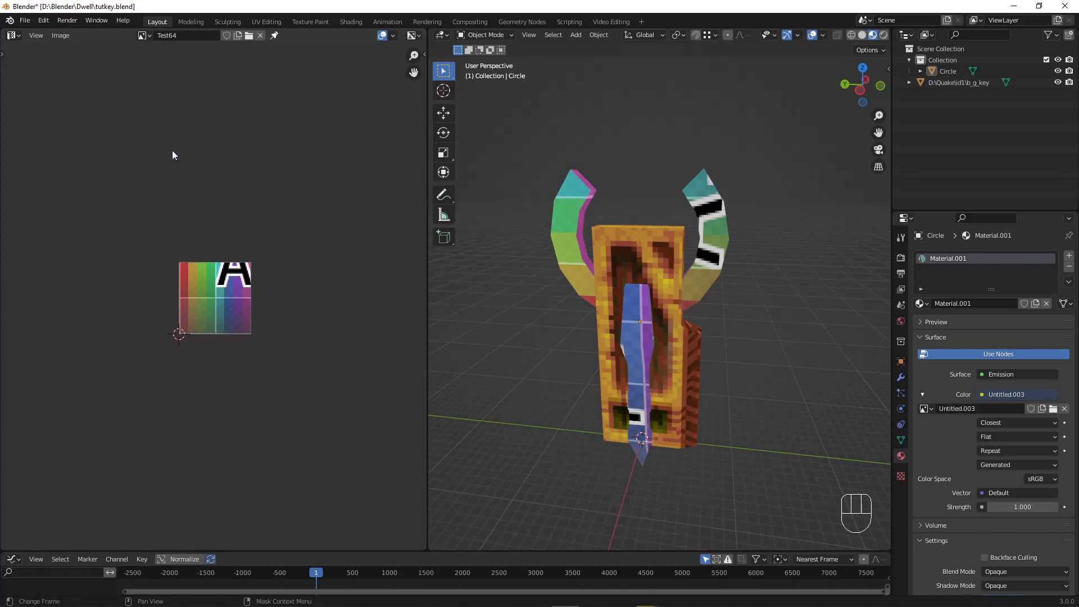
Step: Assign the Test64 image as the emission color texture of the horned key's material and check its UV faces
click(711, 232)
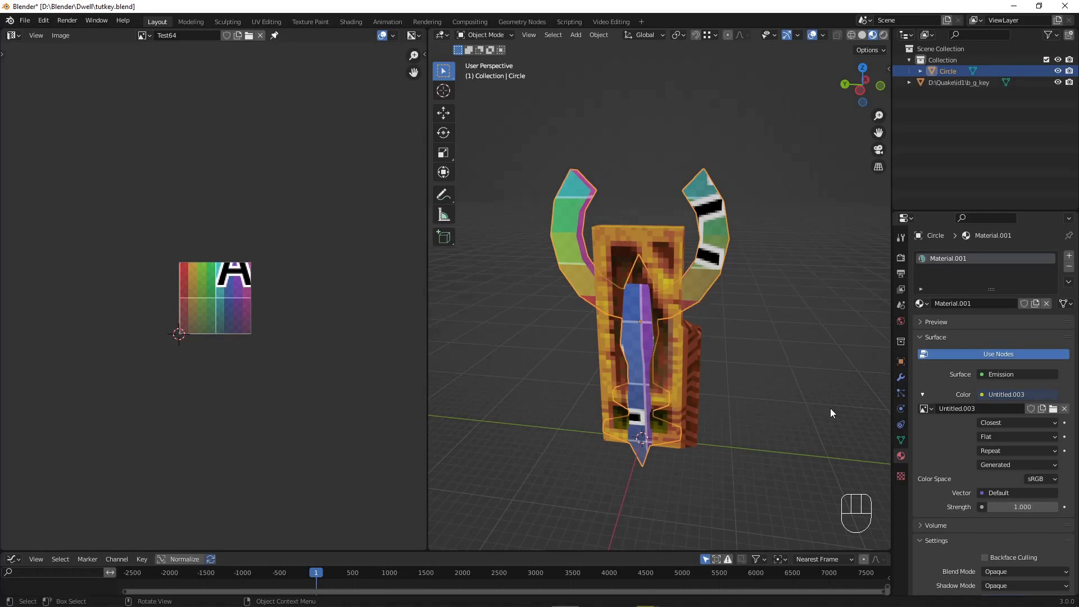
ctrl+middle_drag(894, 413, 886, 391)
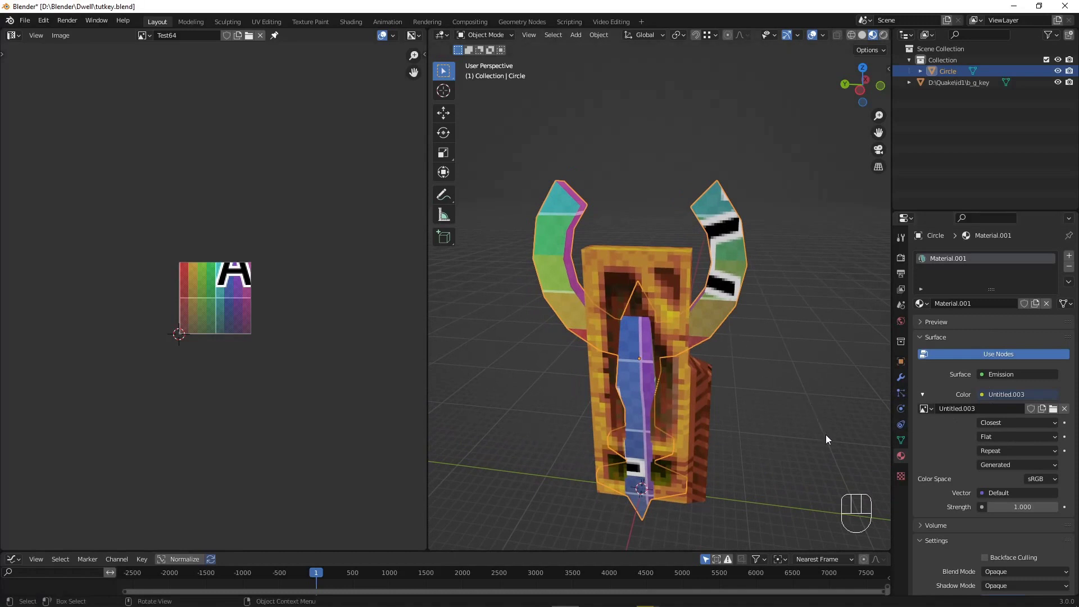
click(927, 409)
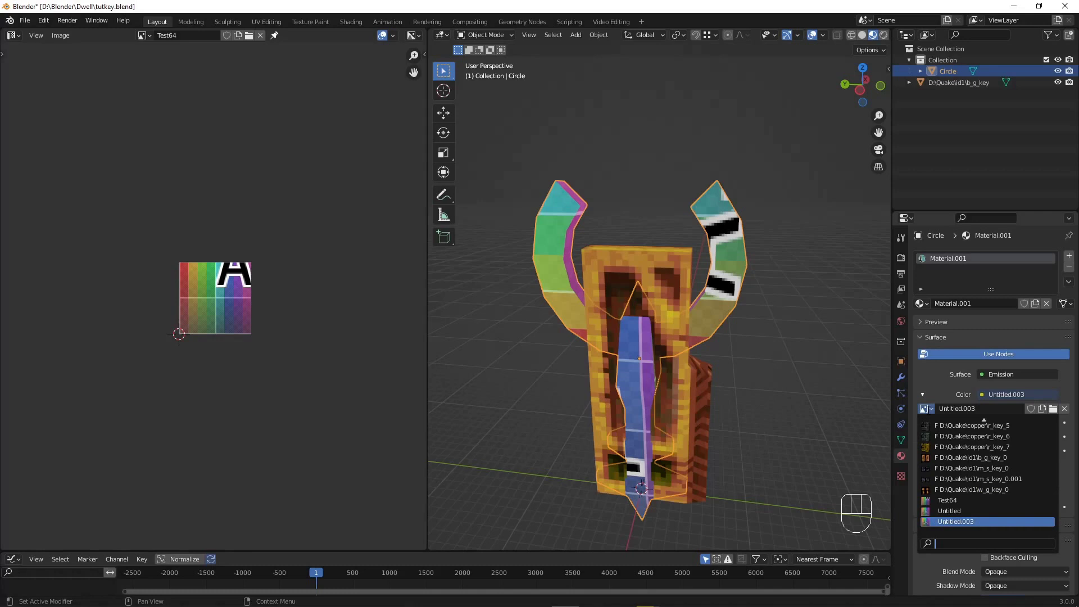
click(947, 500)
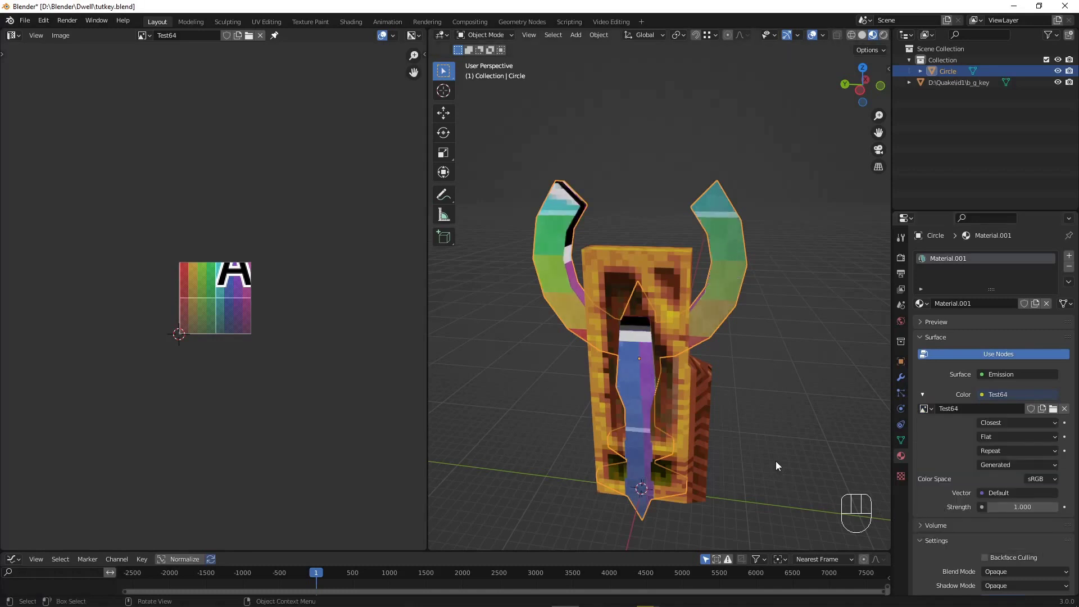
shift+middle_drag(757, 389, 698, 294)
key(Tab)
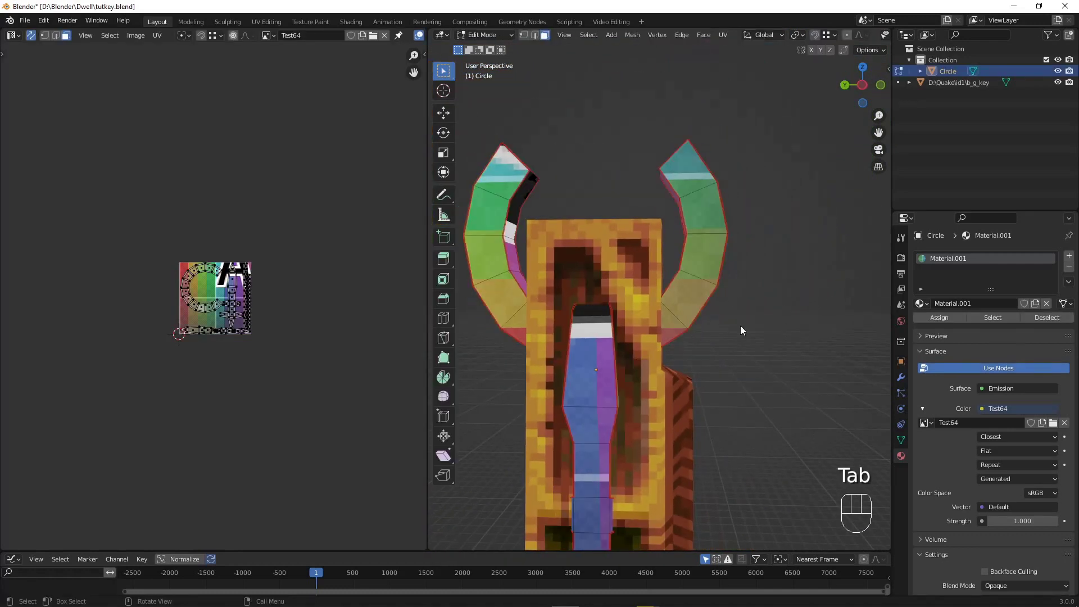
key(Tab)
Step: Display the b_g_key_0 texture in the image editor and examine the UV layout of the imported b_g_key model on it
click(671, 422)
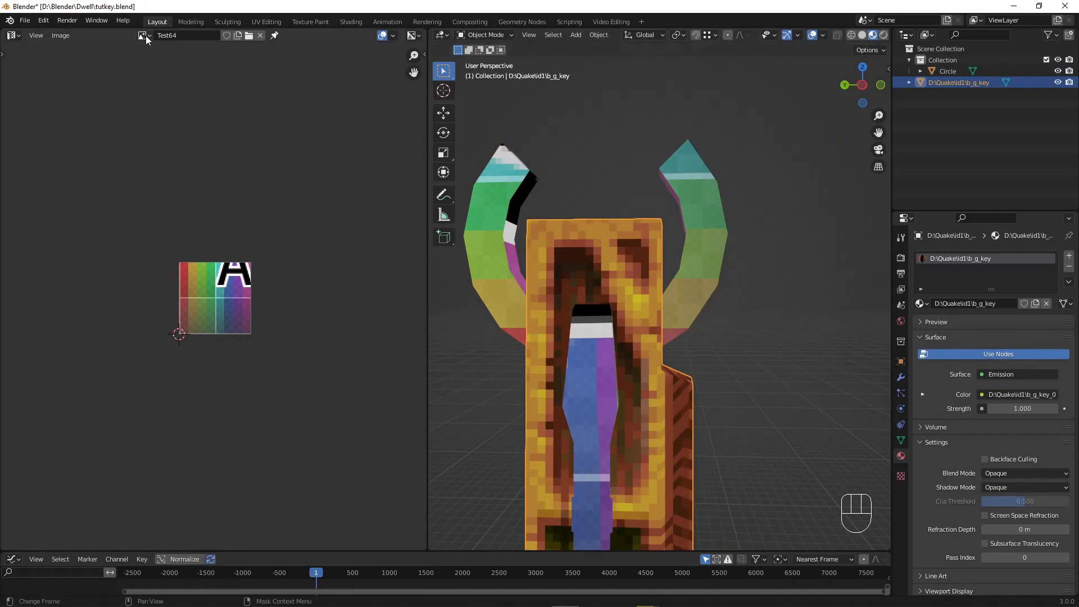
click(146, 36)
click(225, 116)
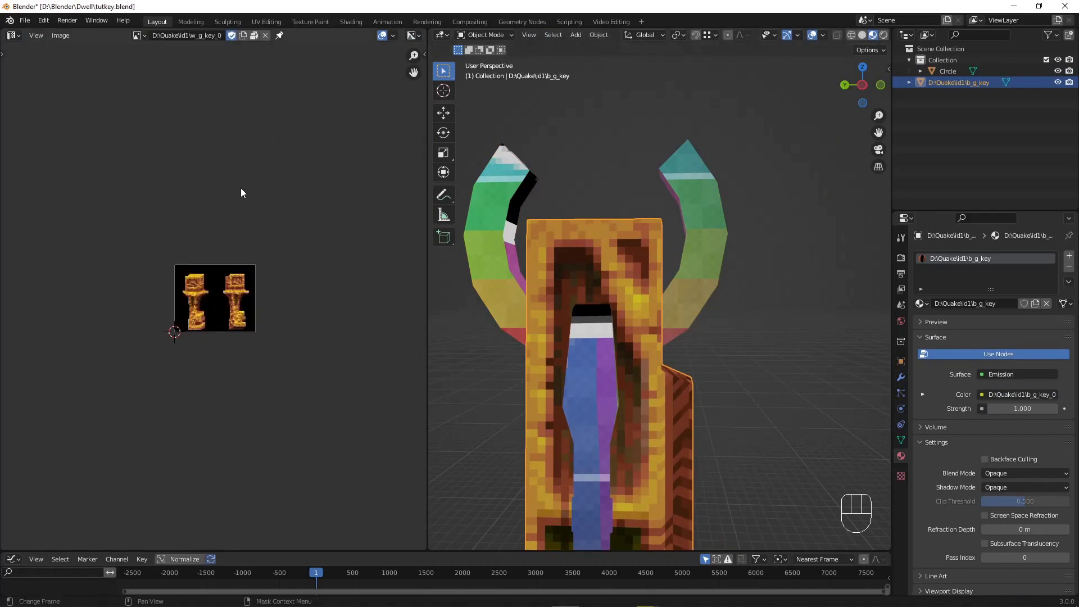
click(138, 35)
click(182, 88)
key(Tab)
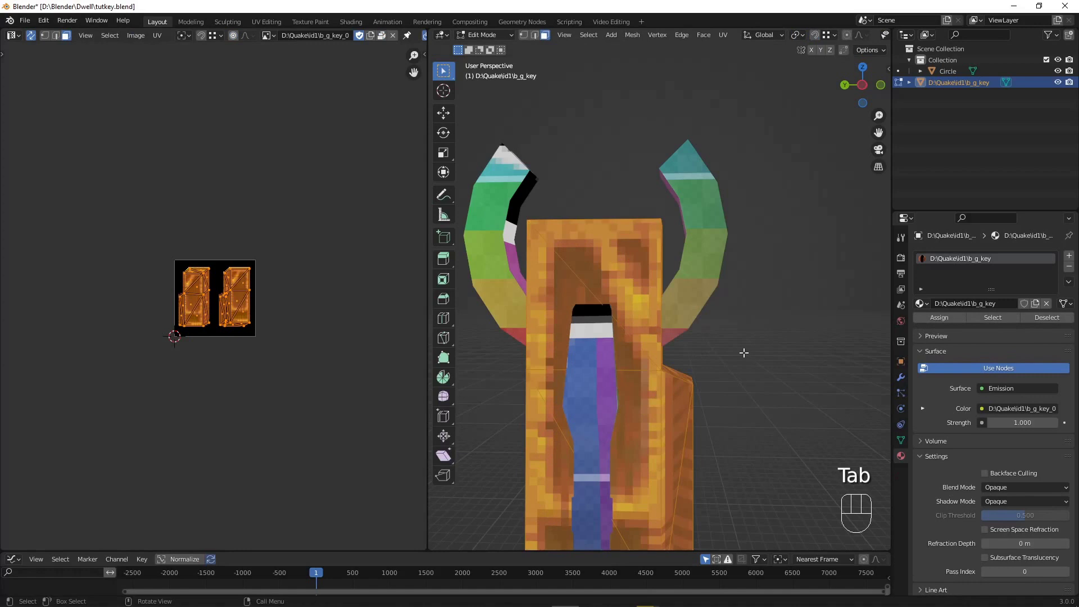
scroll(178, 306, up, 5)
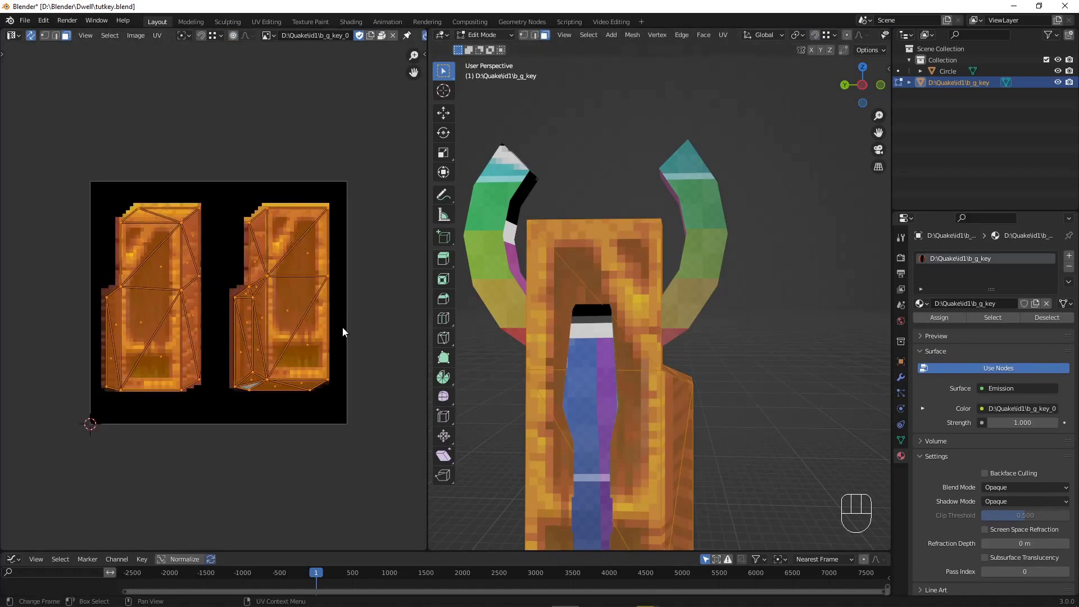
ctrl+middle_drag(624, 281, 651, 236)
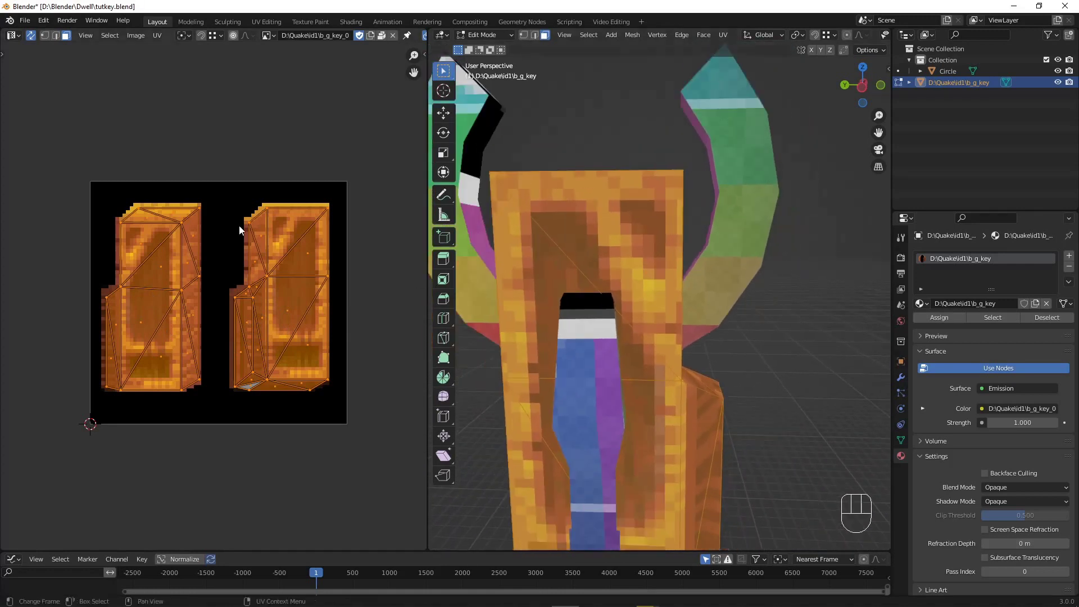
Step: Compare the horned key's UV layout with the b_g_key_0 texture, and return to Object Mode
key(Tab)
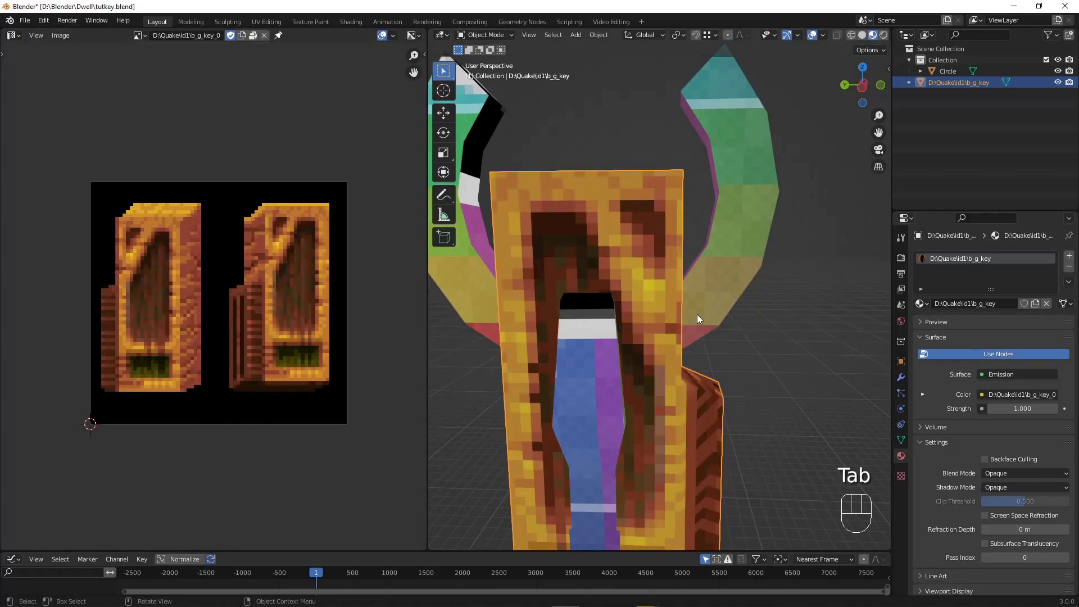
click(726, 271)
key(Tab)
middle_drag(167, 205, 135, 208)
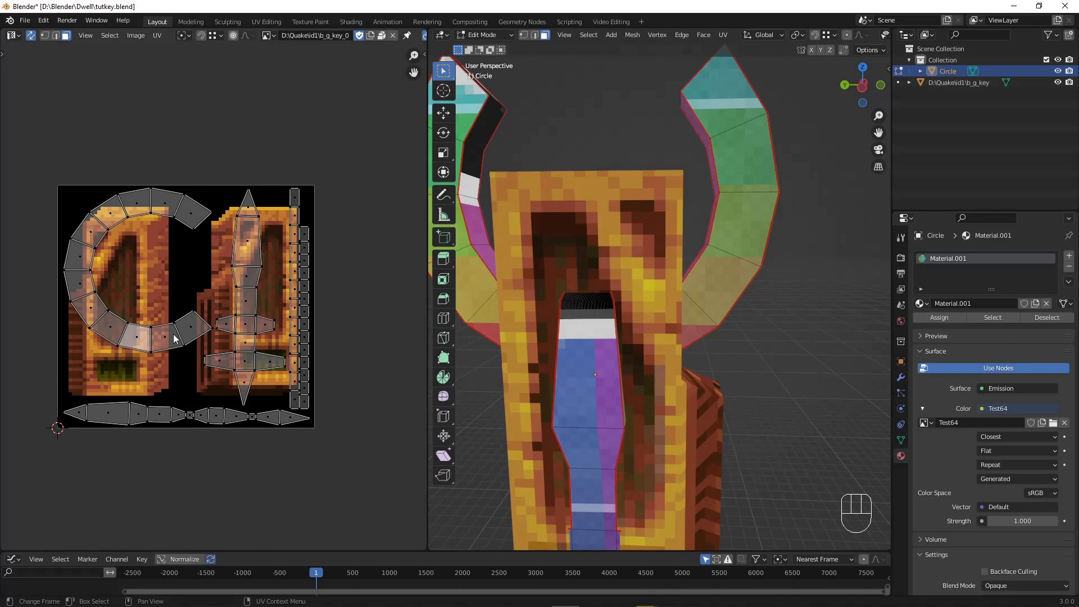
key(Tab)
scroll(649, 343, down, 3)
shift+middle_drag(699, 431, 711, 407)
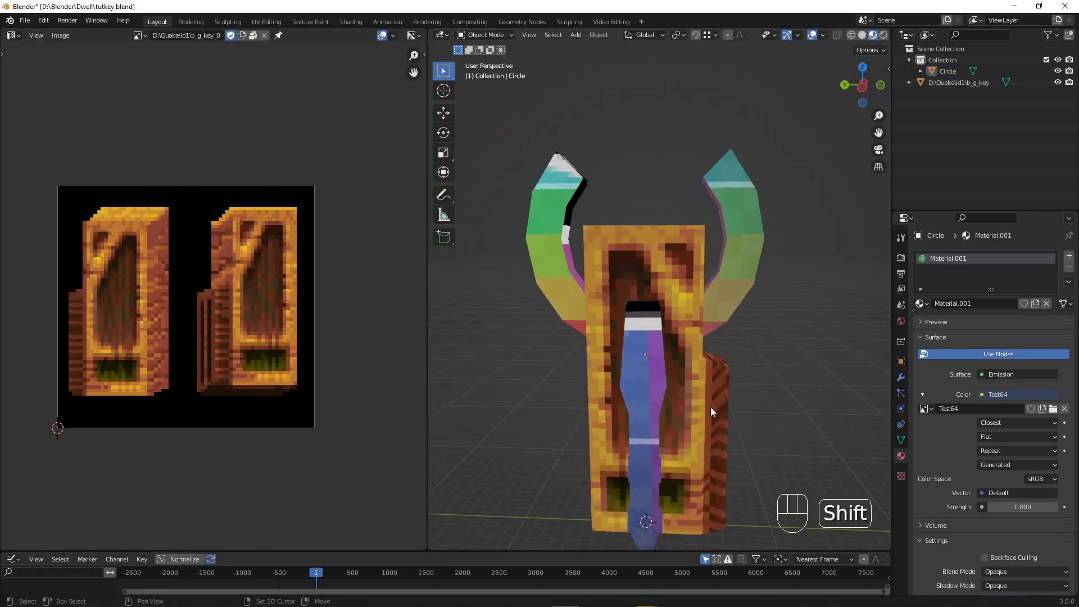
Step: Hide the imported b_g_key model and select the horned key
click(709, 407)
key(h)
mouse_move(662, 322)
middle_down()
mouse_move(655, 348)
mouse_move(651, 332)
mouse_move(682, 346)
mouse_move(649, 334)
mouse_move(664, 359)
mouse_move(662, 315)
mouse_move(698, 339)
mouse_move(662, 332)
mouse_move(672, 335)
middle_up()
click(662, 315)
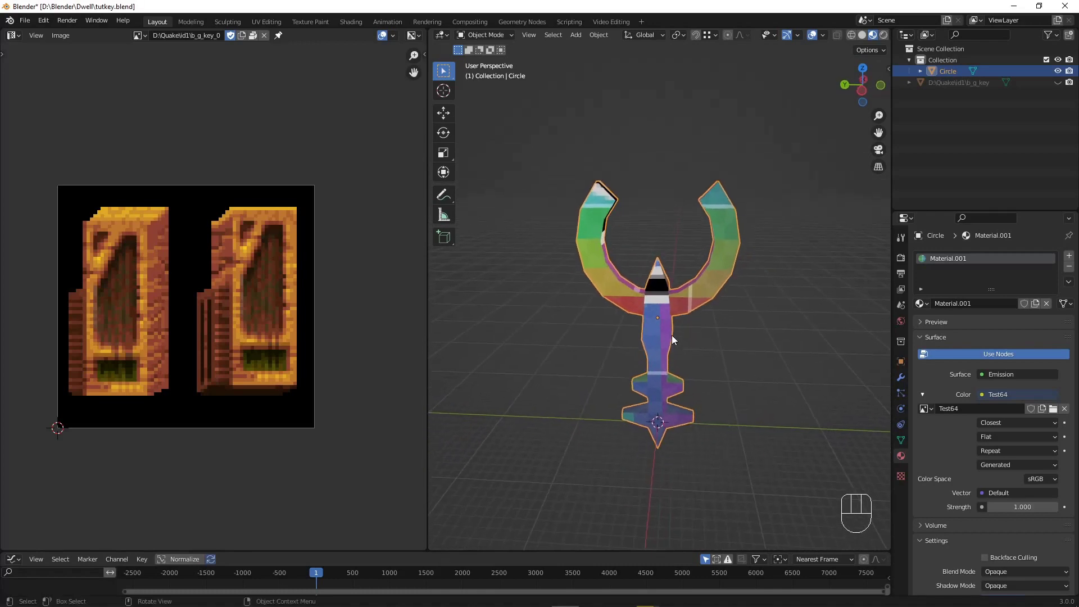
middle_drag(619, 397, 650, 312)
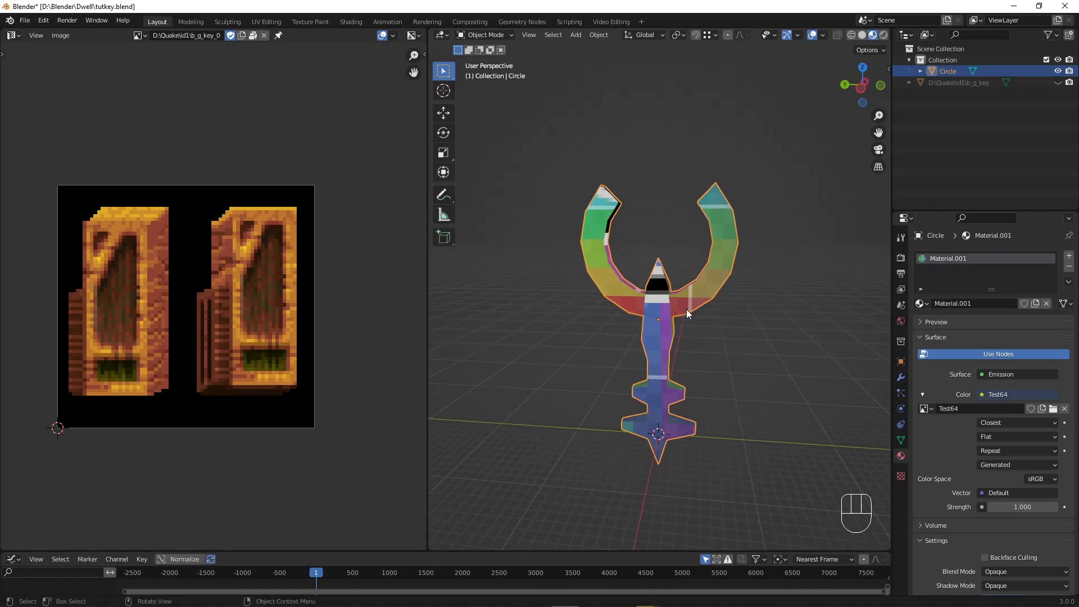
middle_drag(710, 213, 760, 321)
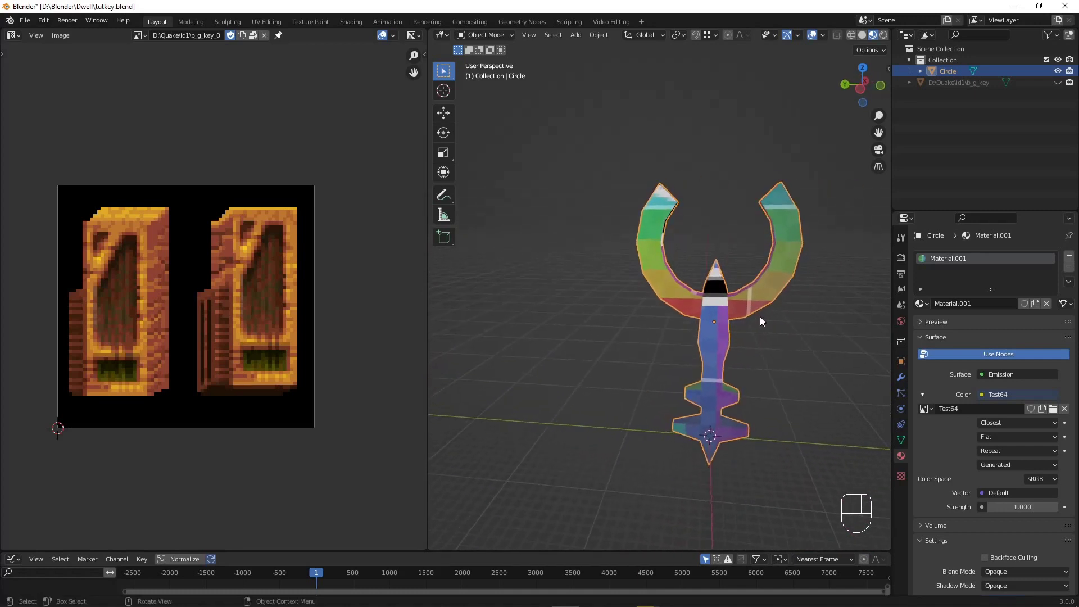
Step: Create a new 64 × 64 px blank image filled with light grey in the image editor
click(264, 36)
click(186, 35)
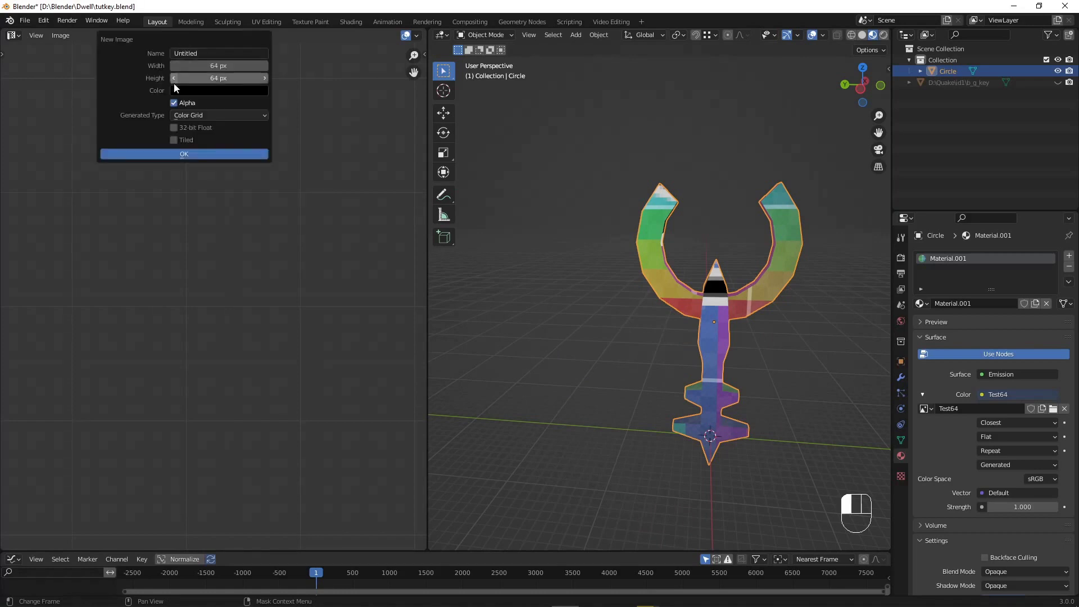
click(182, 91)
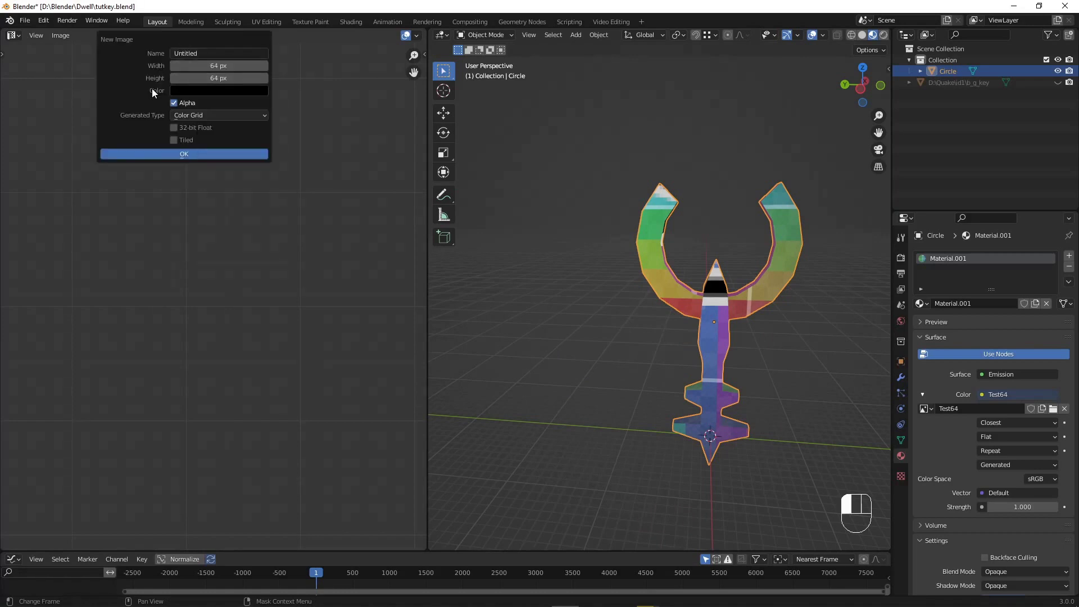
click(185, 115)
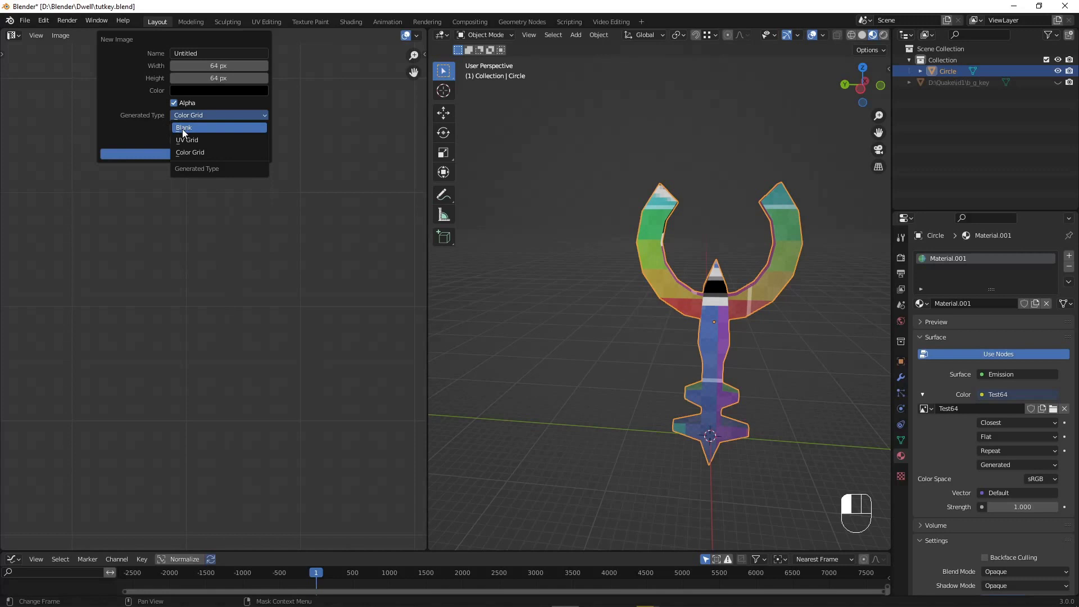
click(182, 129)
click(195, 92)
drag(268, 124, 267, 123)
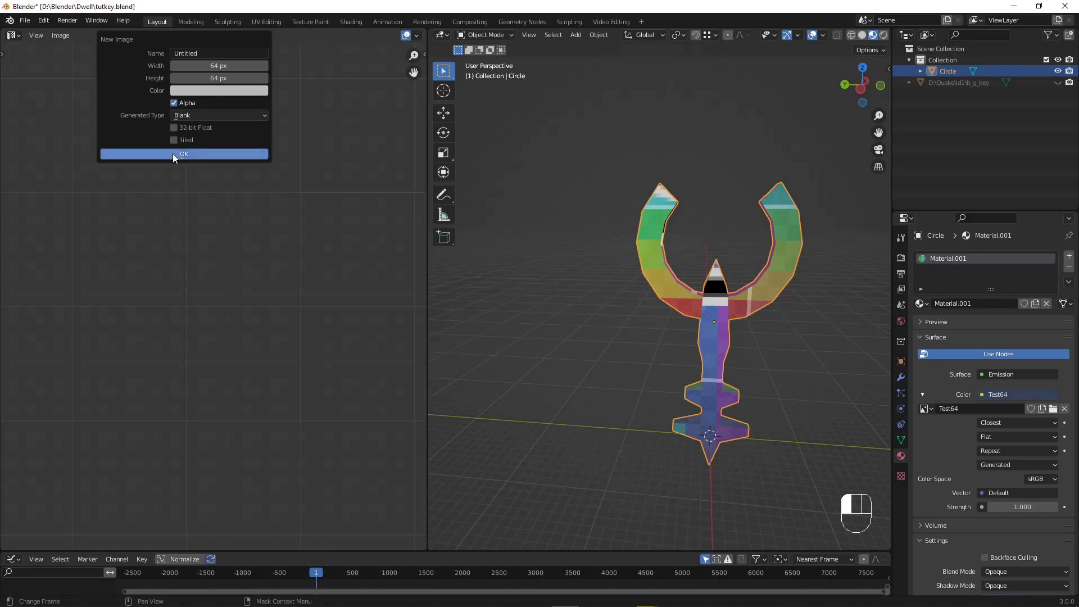
click(174, 153)
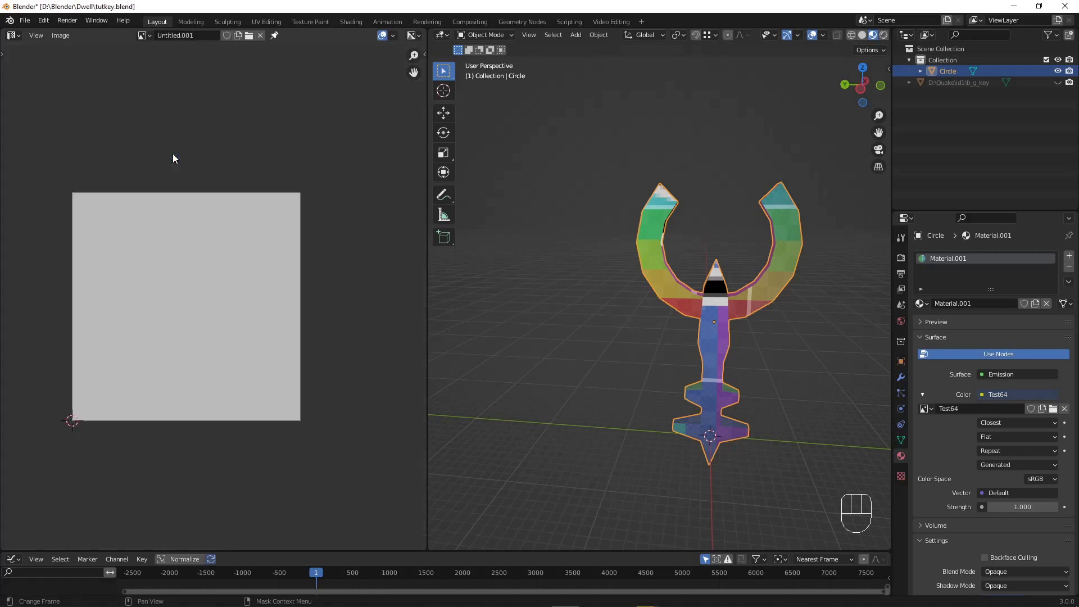
Step: Assign the blank grey Untitled.001 image as the emission color texture of the horned key's material
click(924, 408)
click(955, 511)
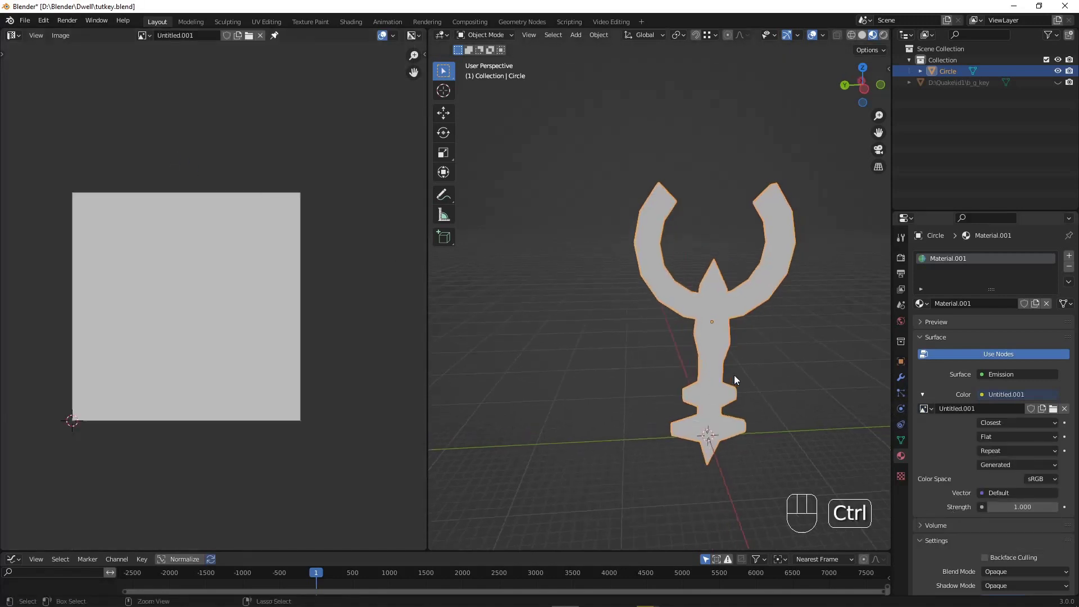
middle_drag(734, 375, 628, 366)
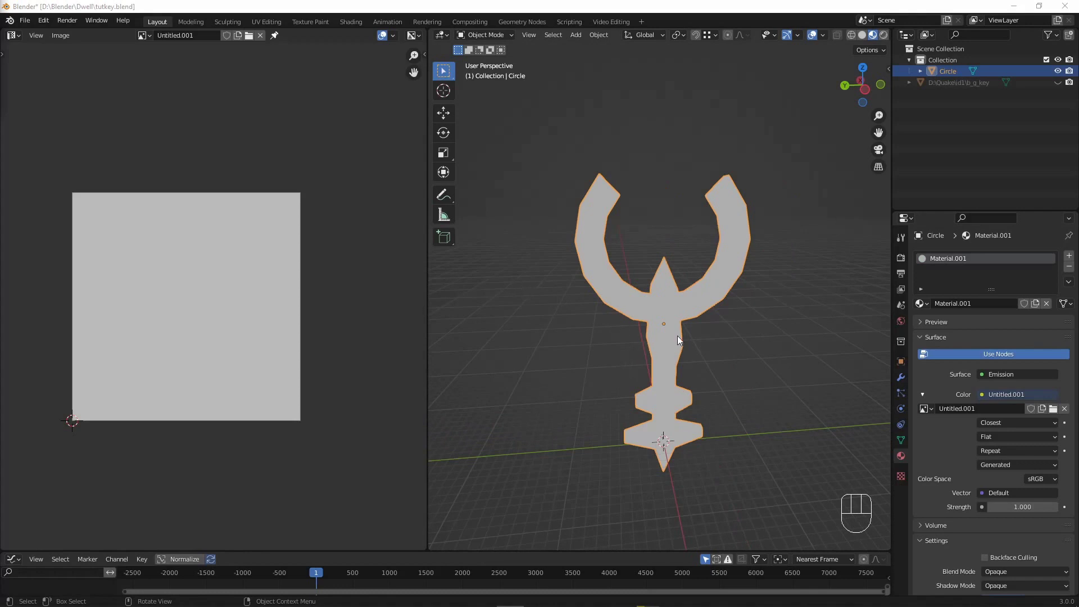
middle_drag(676, 336, 646, 351)
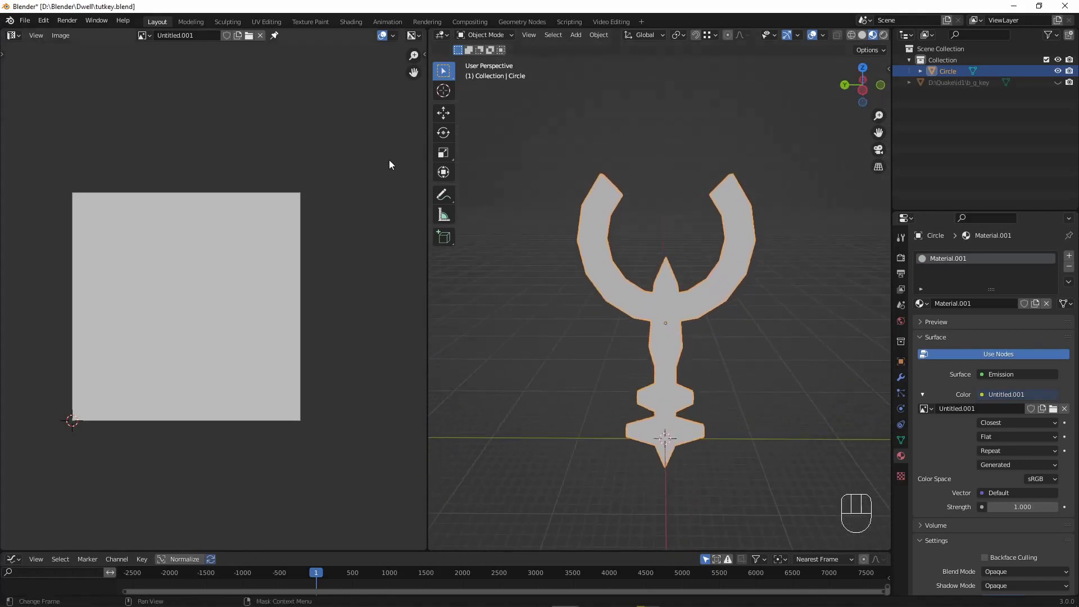
Step: Switch to the Texture Paint workspace, frame the grey texture and the key, and set the brush color to bright pink
click(305, 23)
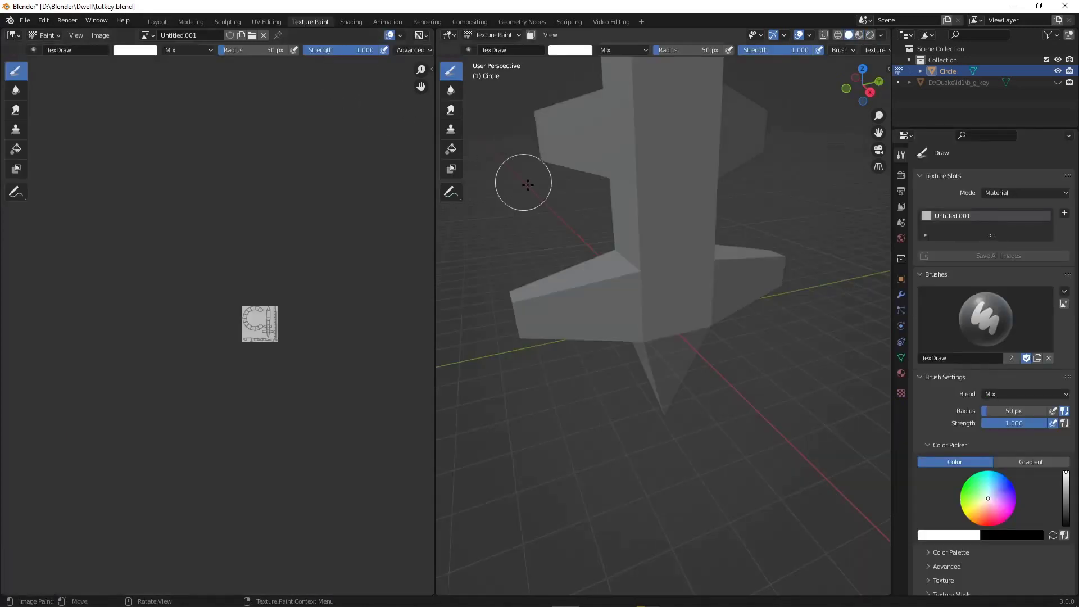
mouse_move(666, 163)
middle_down()
mouse_move(653, 369)
mouse_move(668, 253)
middle_up()
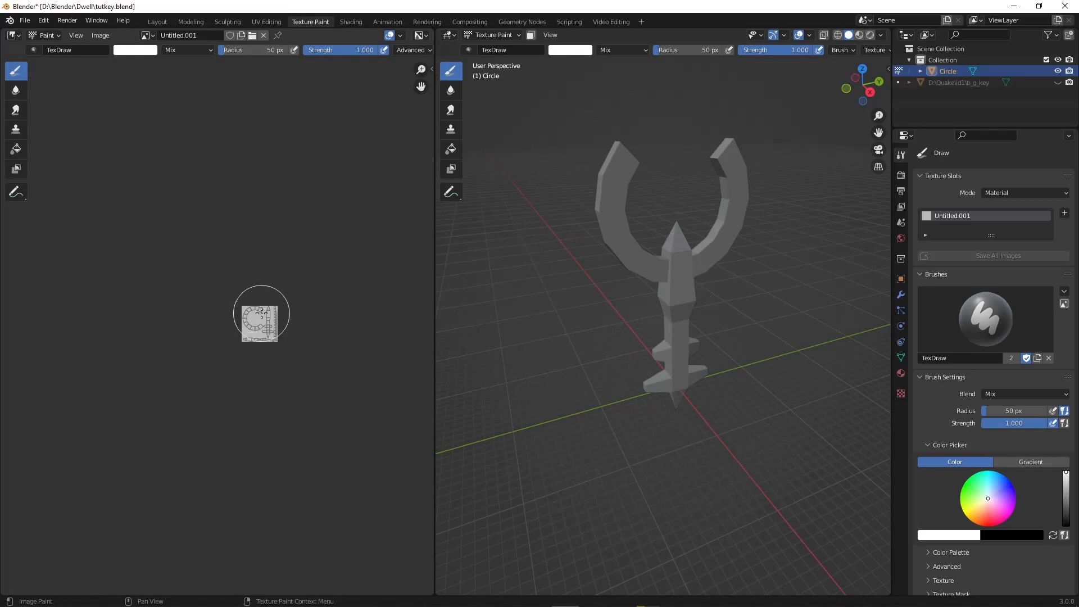
scroll(262, 313, up, 5)
scroll(209, 285, up, 6)
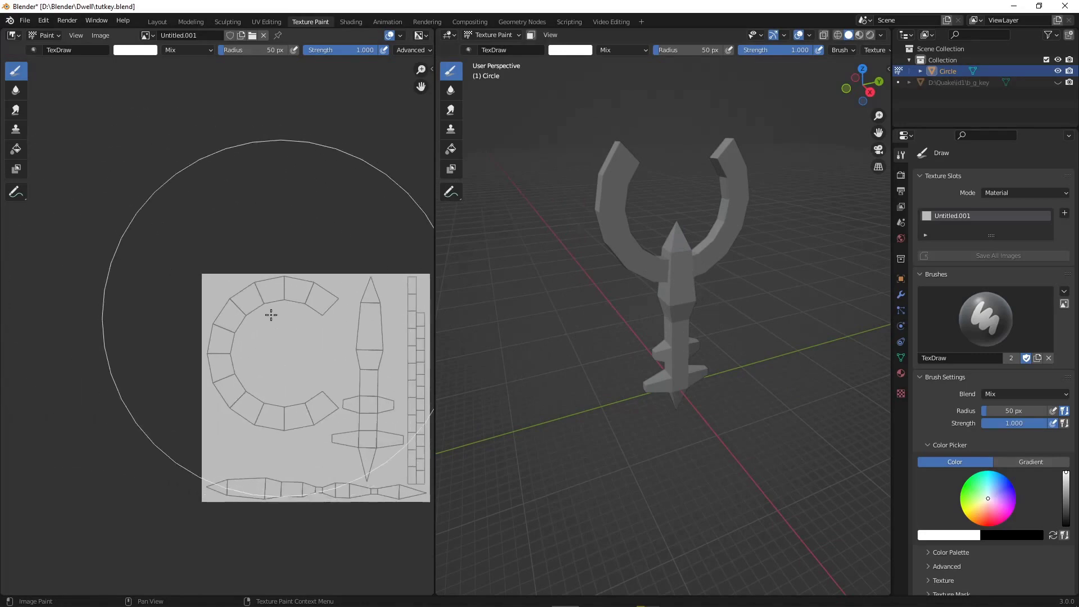
click(132, 52)
drag(157, 120, 186, 129)
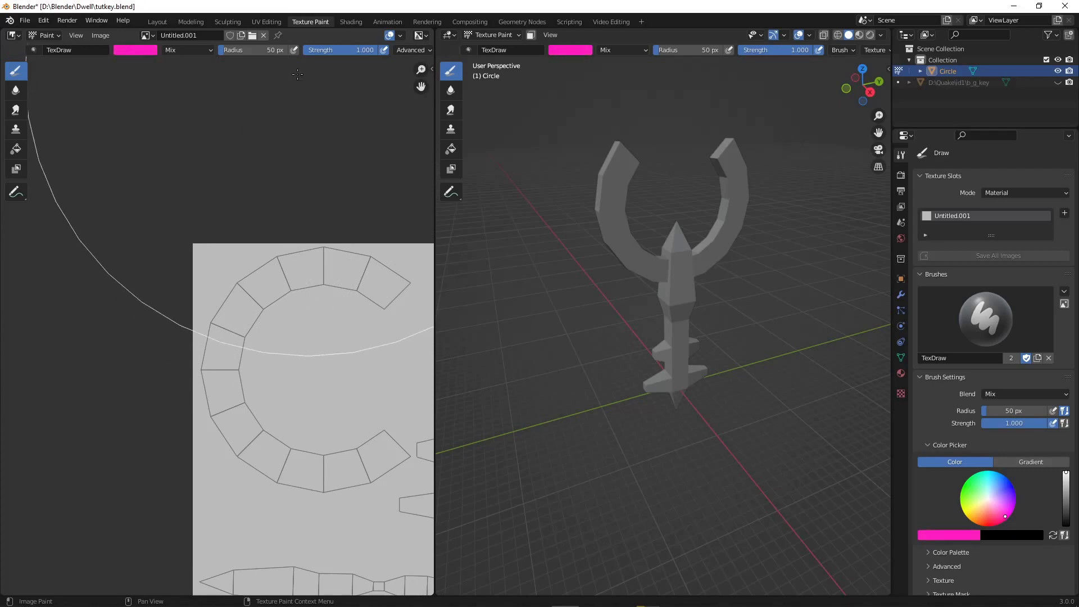
Step: Set the brush radius to 1 px and paint a pink dot in the upper-left corner of the grey texture
key(f)
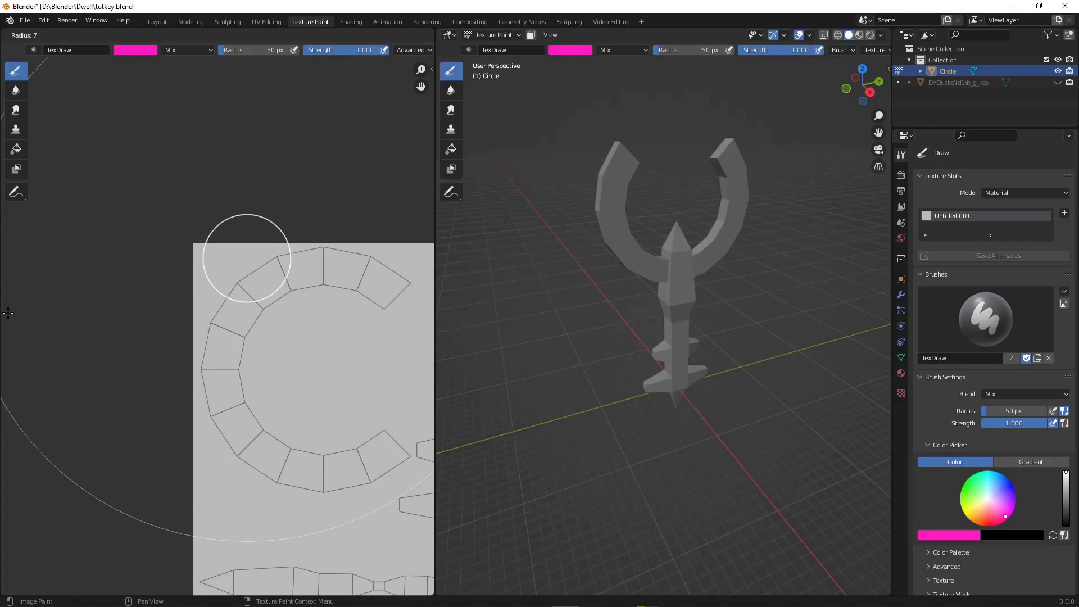
click(292, 265)
key(f)
click(275, 273)
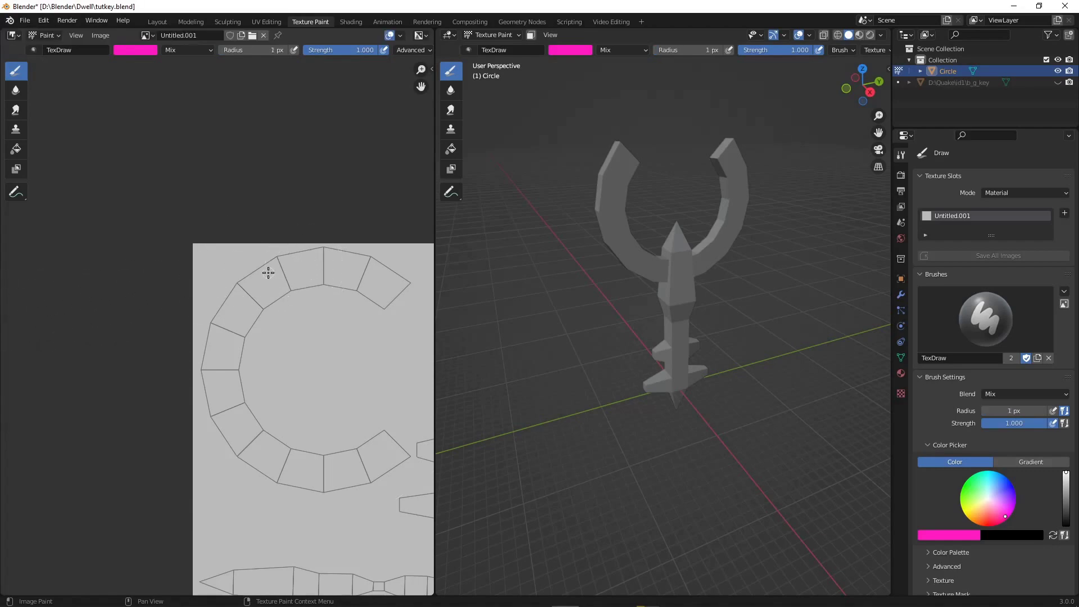
scroll(230, 248, up, 2)
scroll(180, 188, up, 4)
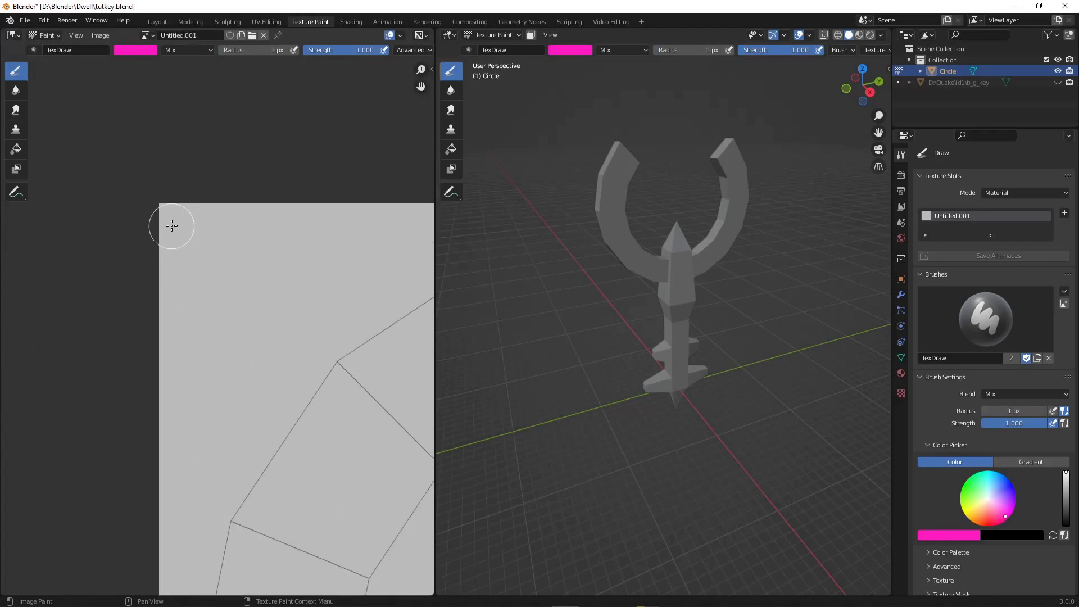
click(163, 208)
Step: Check the pink corner mark against the key's UV layout, and return to the Layout workspace
scroll(113, 193, down, 5)
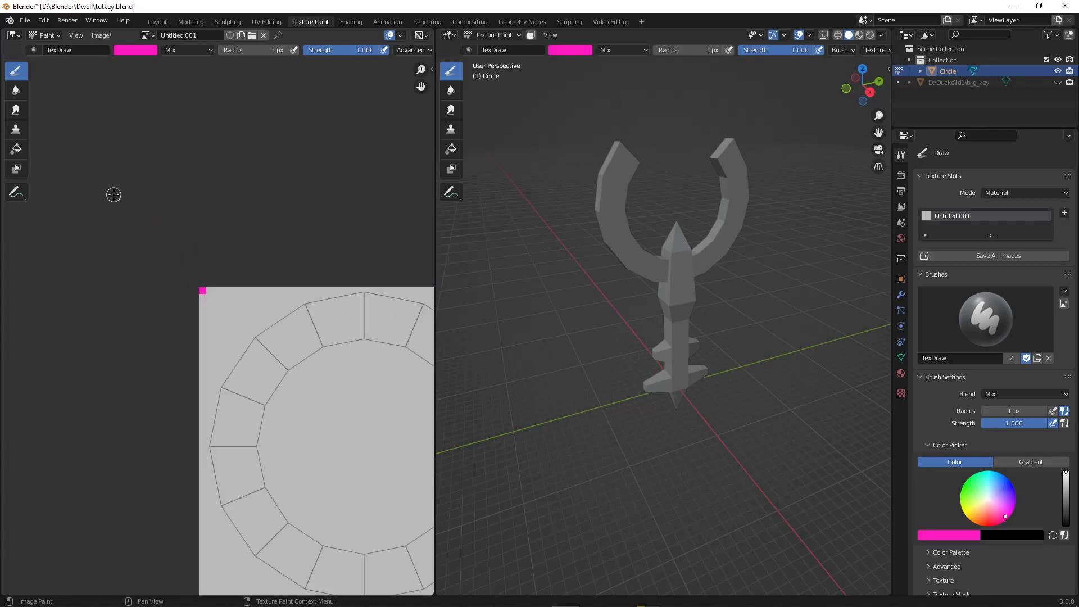
scroll(169, 264, down, 4)
scroll(206, 298, up, 4)
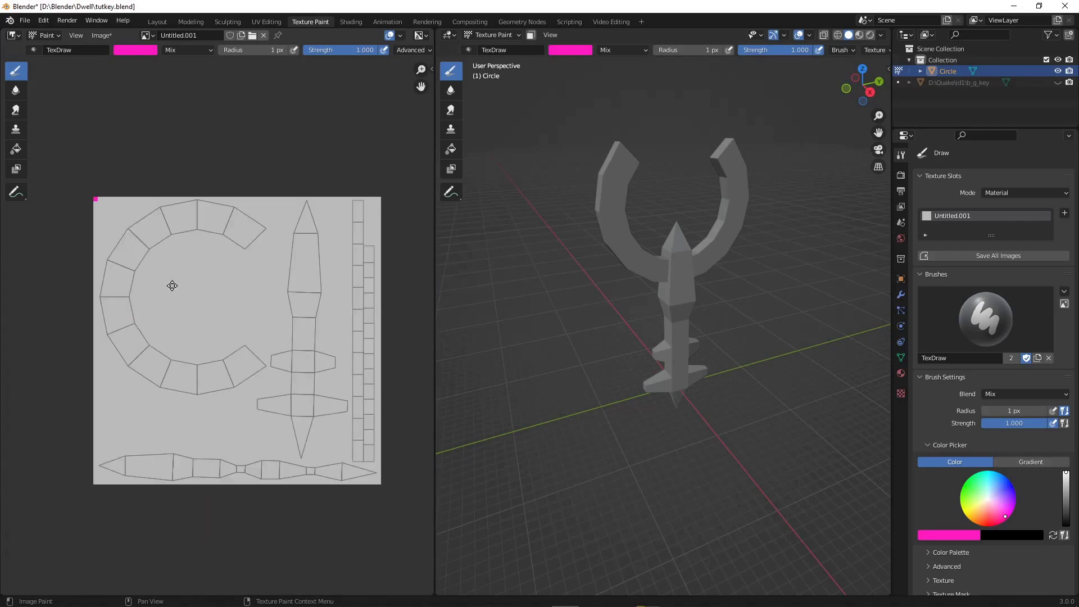
middle_drag(172, 286, 149, 277)
scroll(151, 276, up, 1)
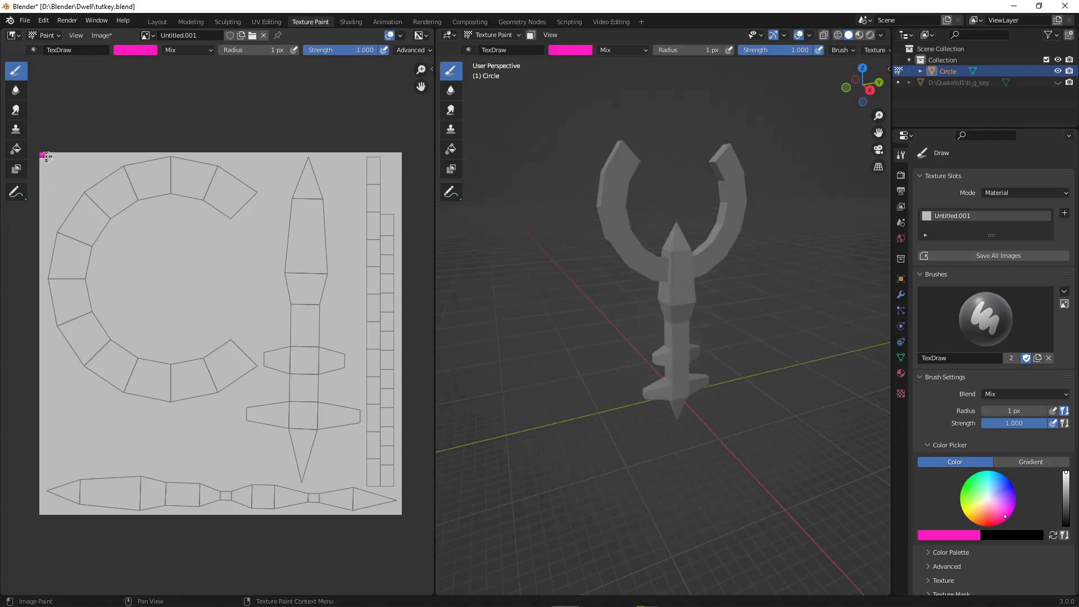
click(157, 21)
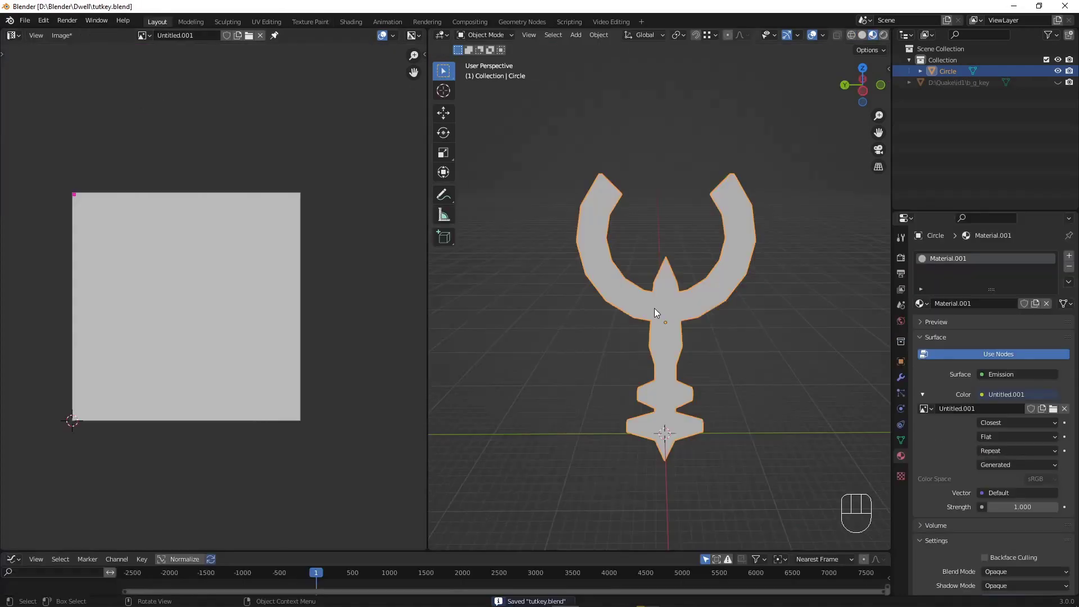
Step: Save the blend file and export the key as Quake MDL over b_g_key.mdl in D:\Quake\keytest\progs
mouse_move(674, 325)
middle_down()
mouse_move(679, 312)
mouse_move(671, 320)
middle_up()
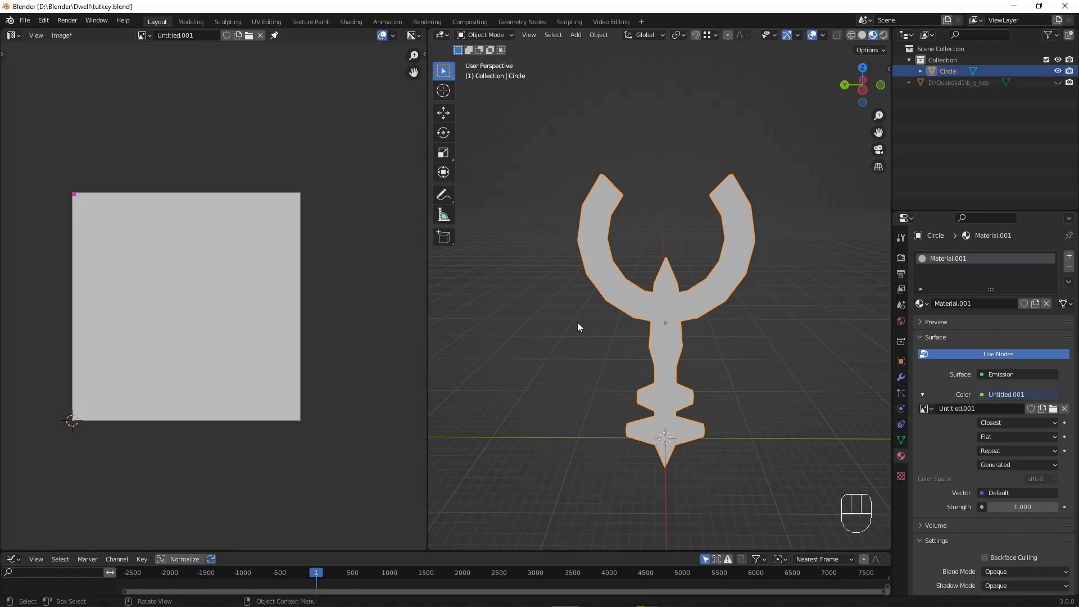
key(ctrl+s)
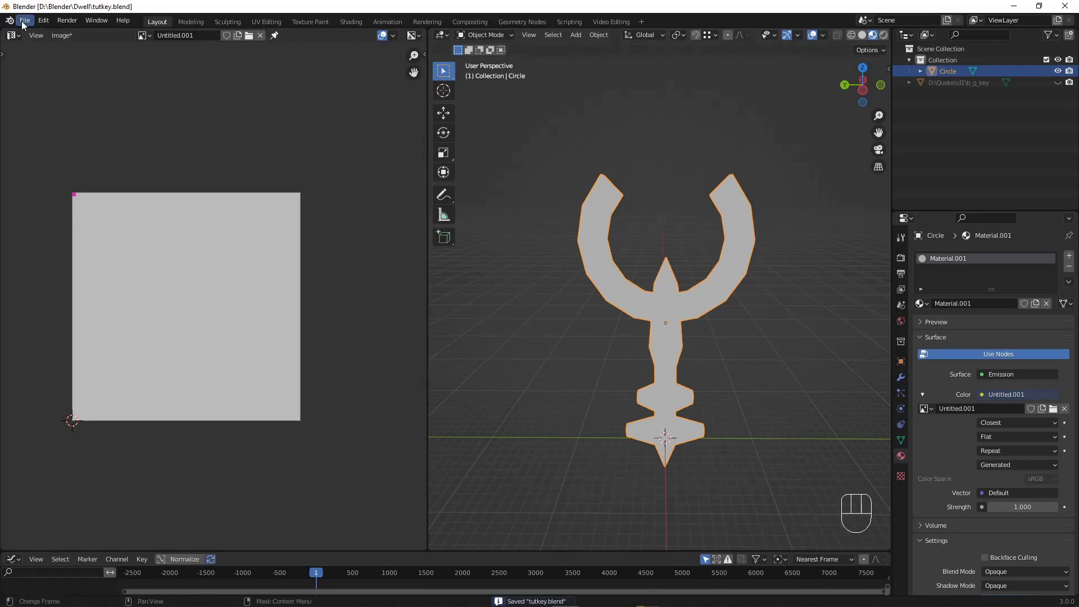
click(684, 299)
click(25, 20)
mouse_move(59, 184)
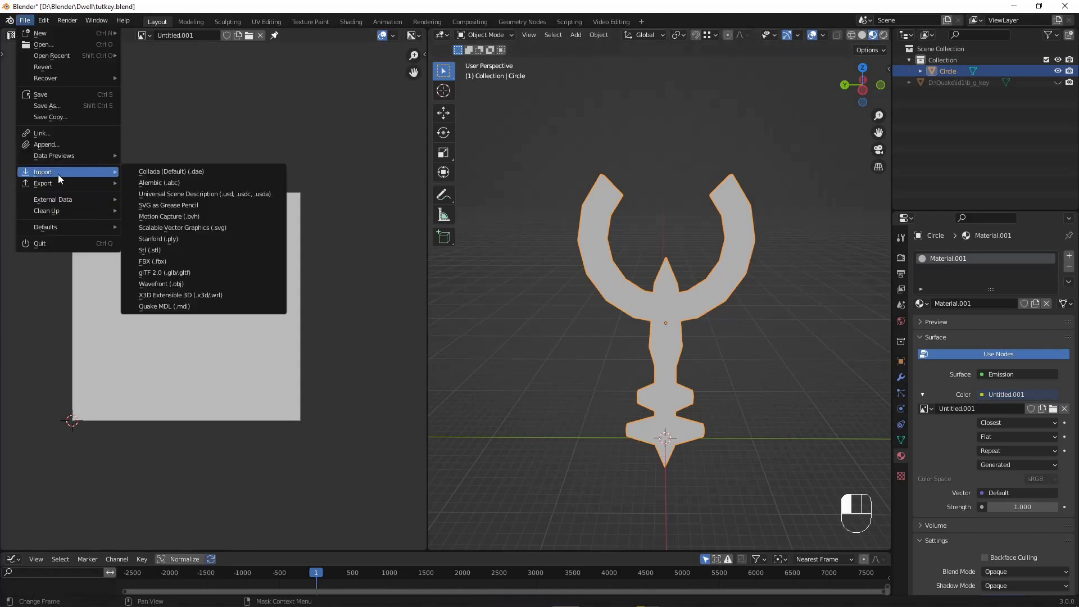
click(160, 318)
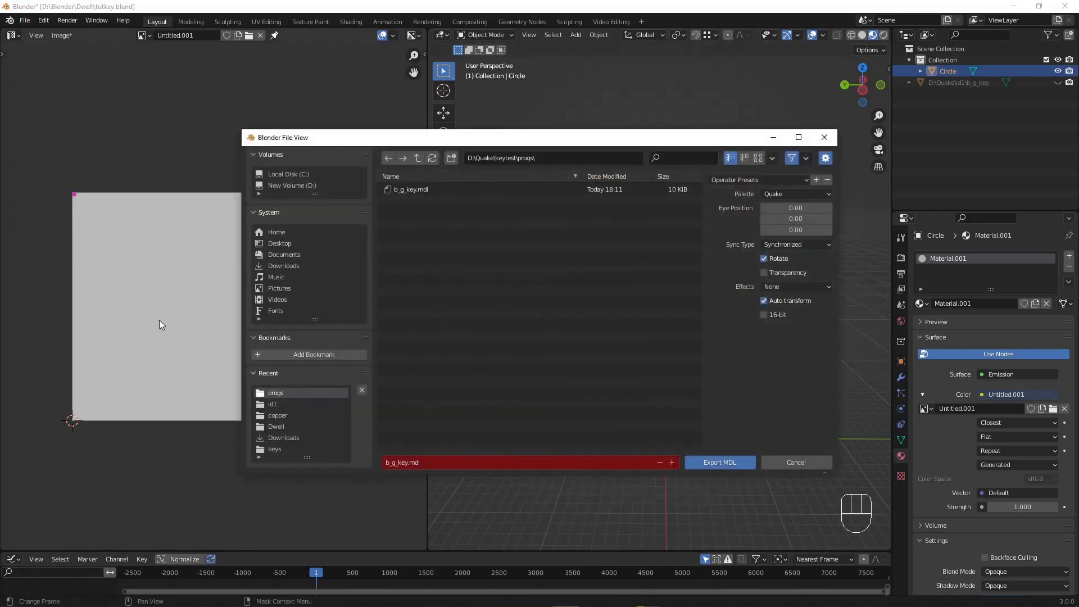
double_click(416, 160)
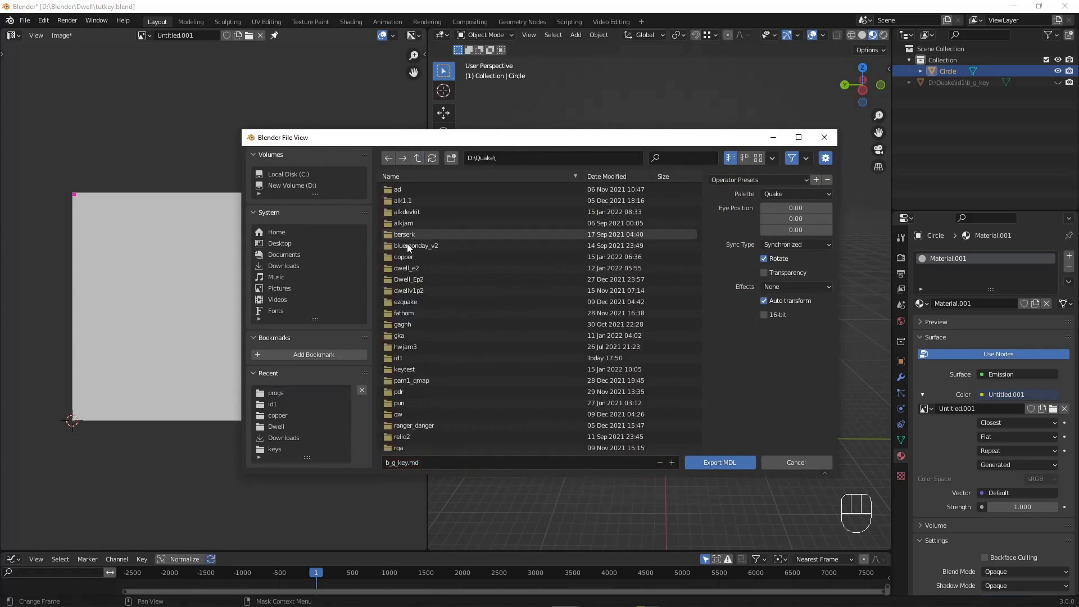
click(400, 371)
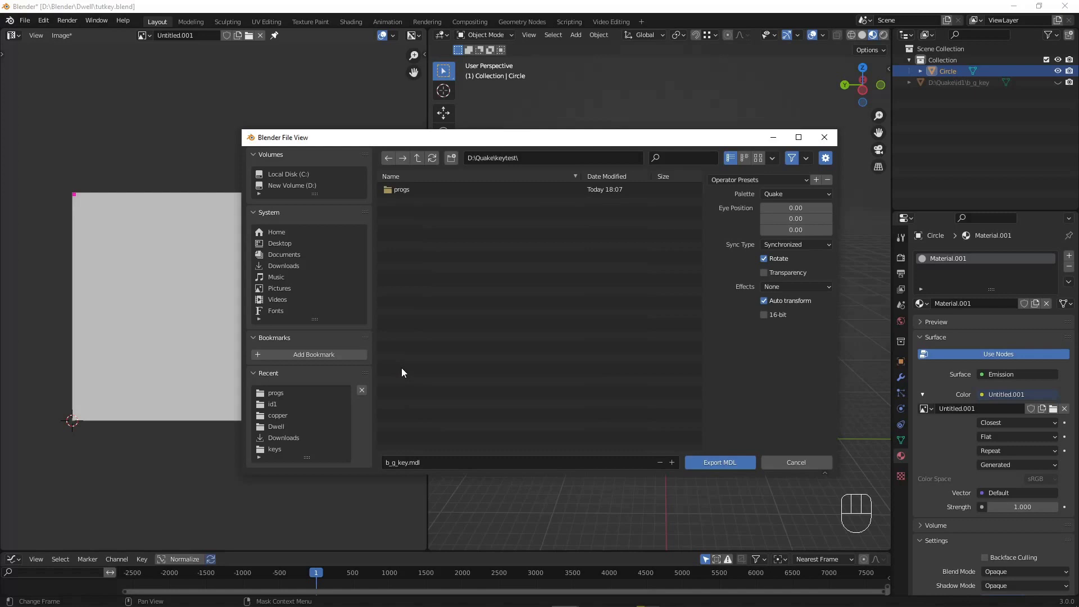
double_click(400, 191)
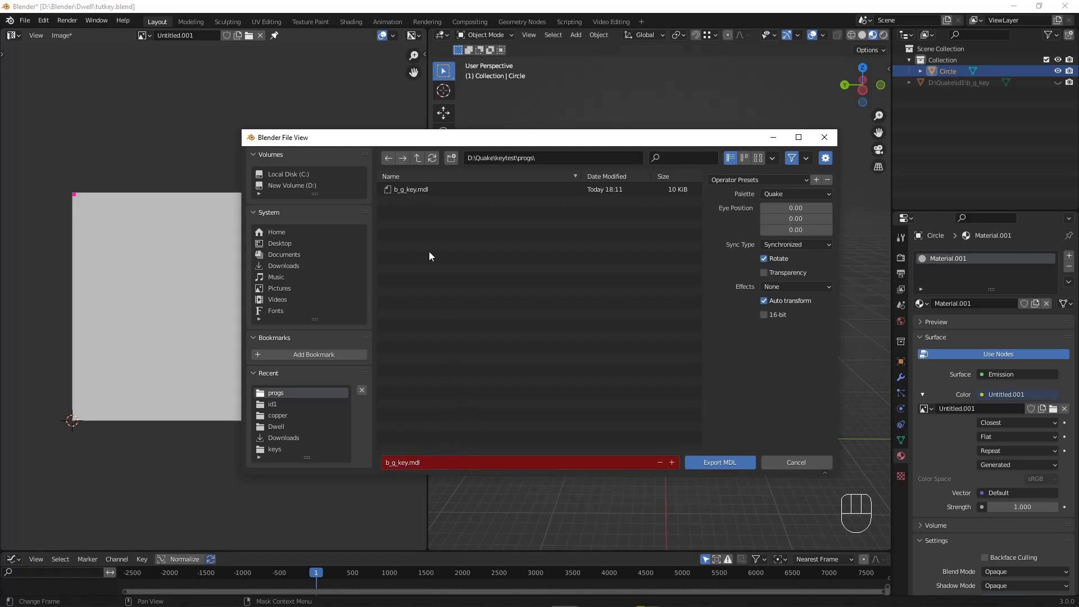
click(405, 189)
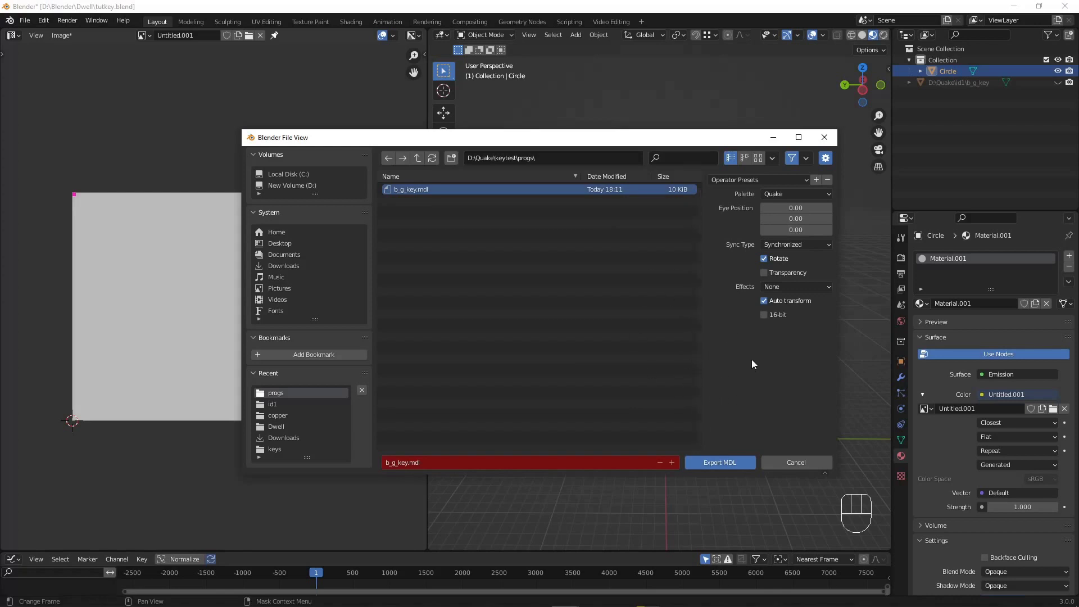
click(731, 462)
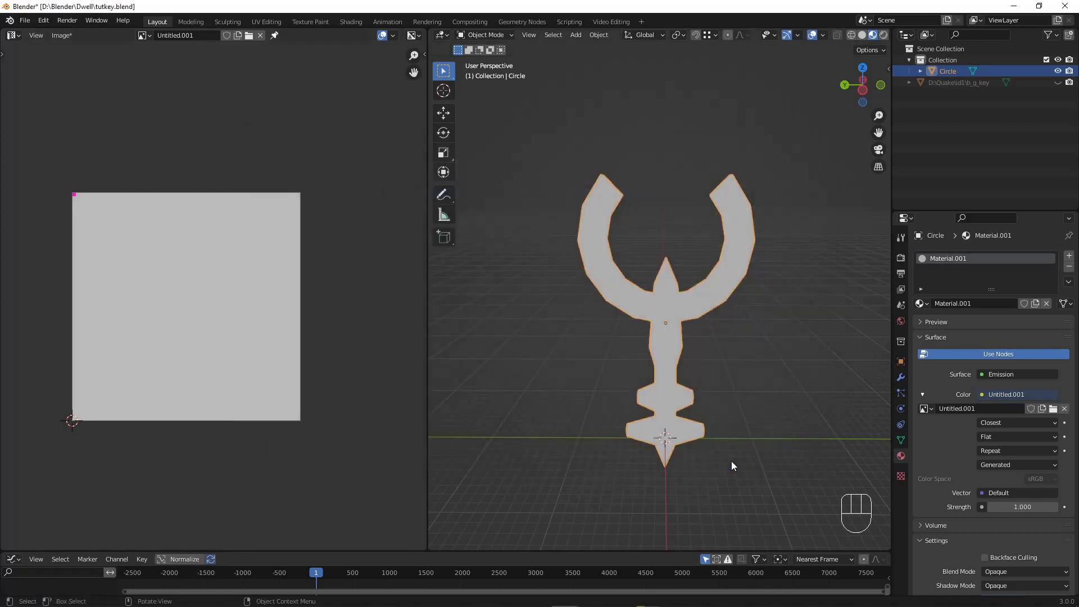
Step: Merge all of the key's vertices by distance in Edit Mode, using a 0.0001 m merge distance
middle_drag(672, 341, 690, 362)
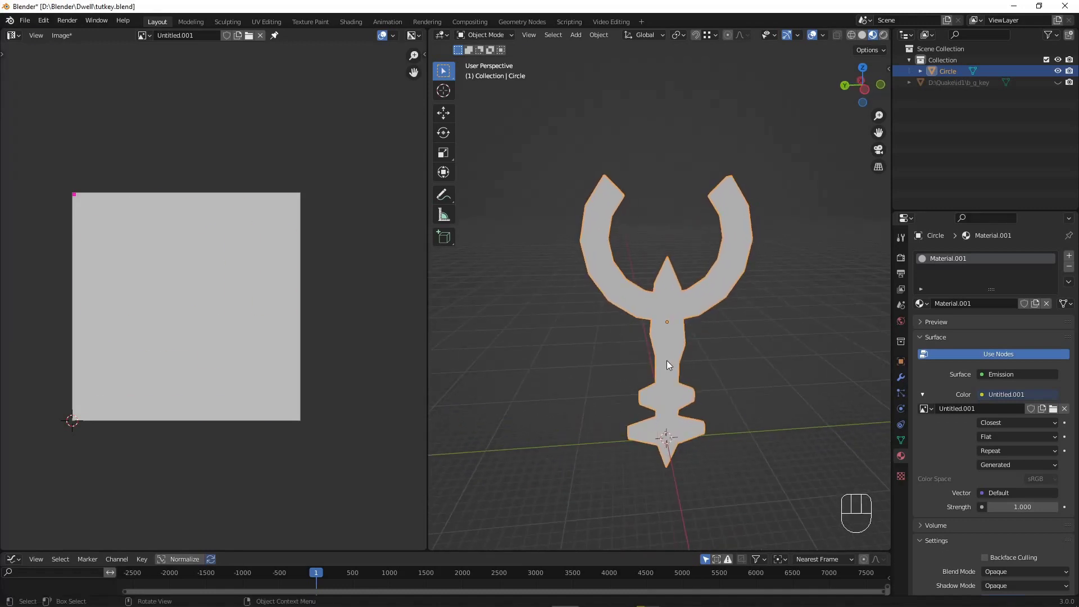
key(Tab)
key(a)
key(m)
click(667, 360)
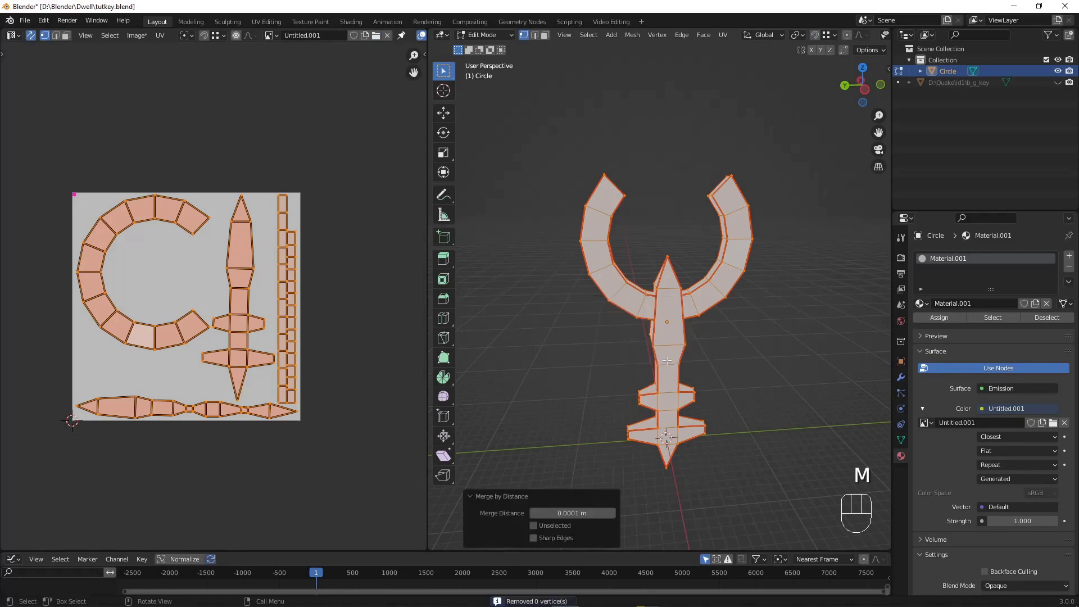
middle_drag(666, 359, 674, 293)
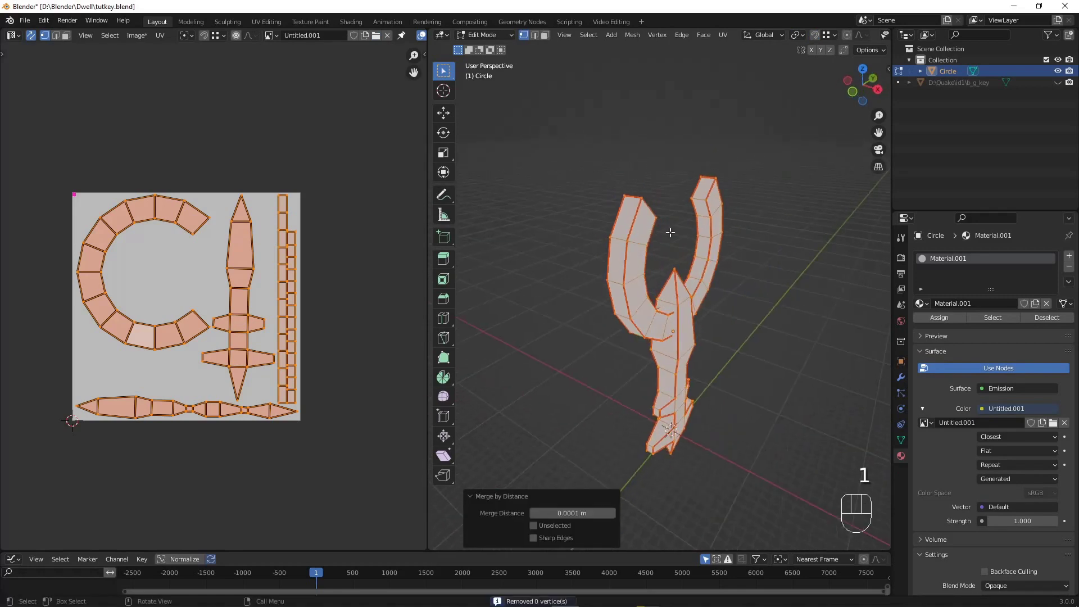
key(shift+d)
click(790, 262)
middle_drag(790, 262, 714, 284)
key(e)
right_click(737, 375)
key(2)
key(x)
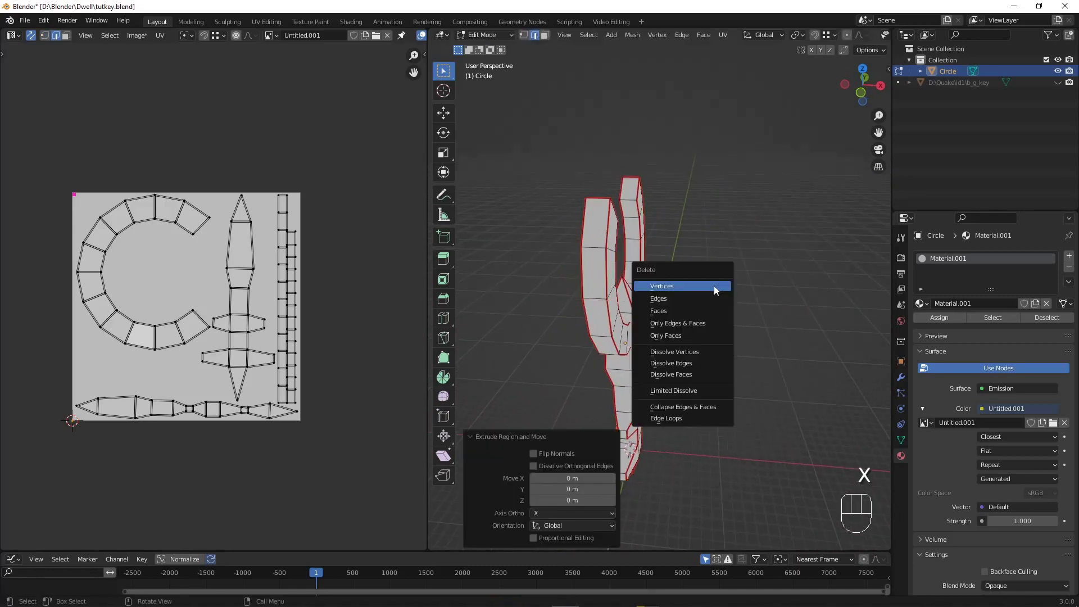
key(Escape)
key(x)
key(Escape)
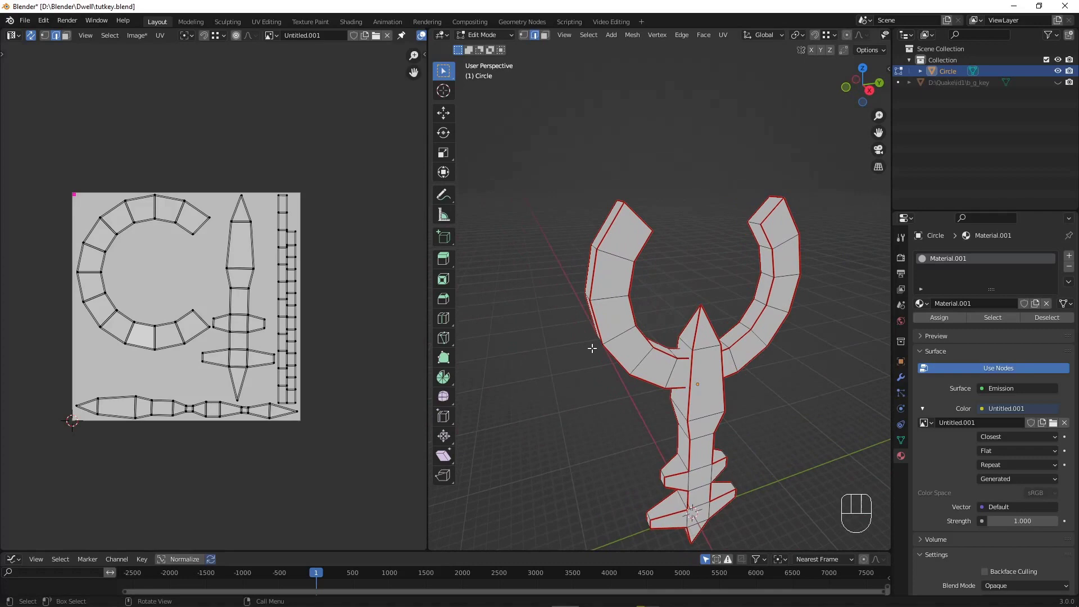
Step: Enable X-ray and face selection for the key's mesh, then return to Object Mode and save the file
middle_drag(592, 348, 678, 344)
key(alt+z)
key(3)
key(Tab)
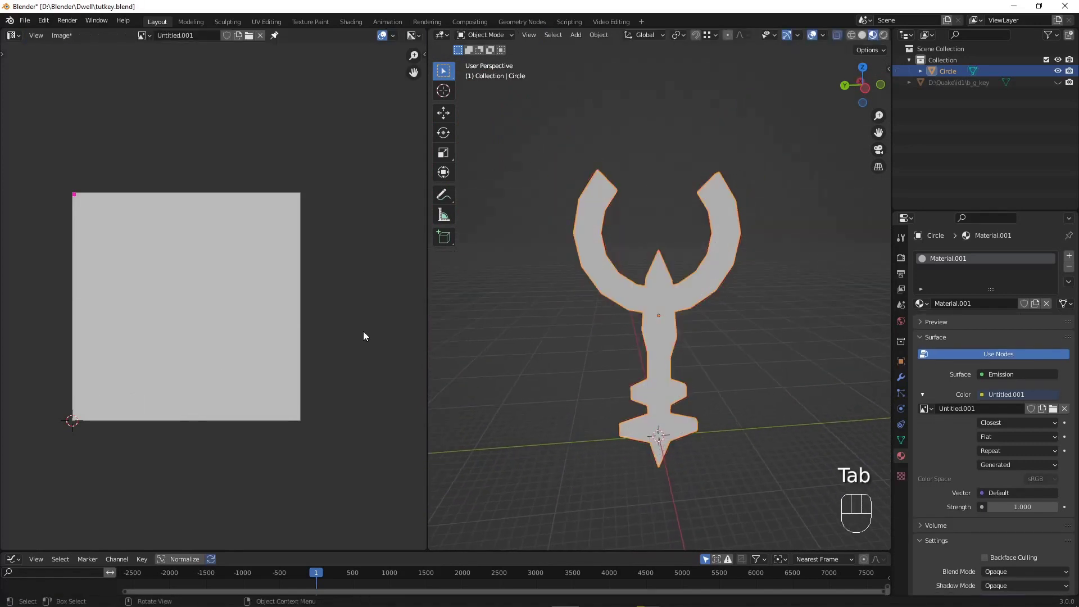
key(ctrl+s)
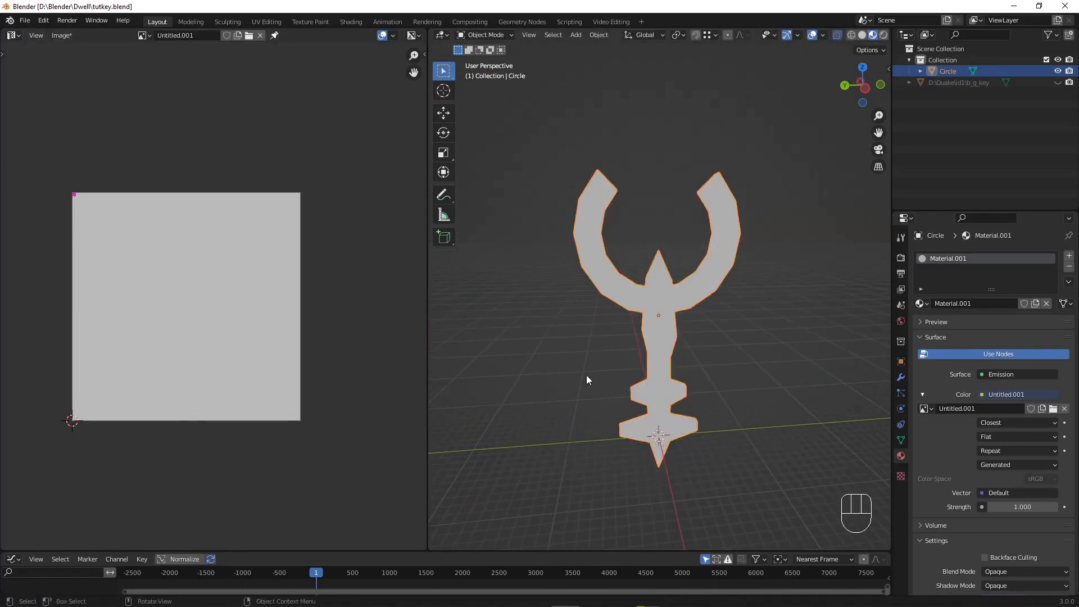
mouse_move(660, 346)
middle_down()
mouse_move(643, 348)
mouse_move(667, 359)
middle_up()
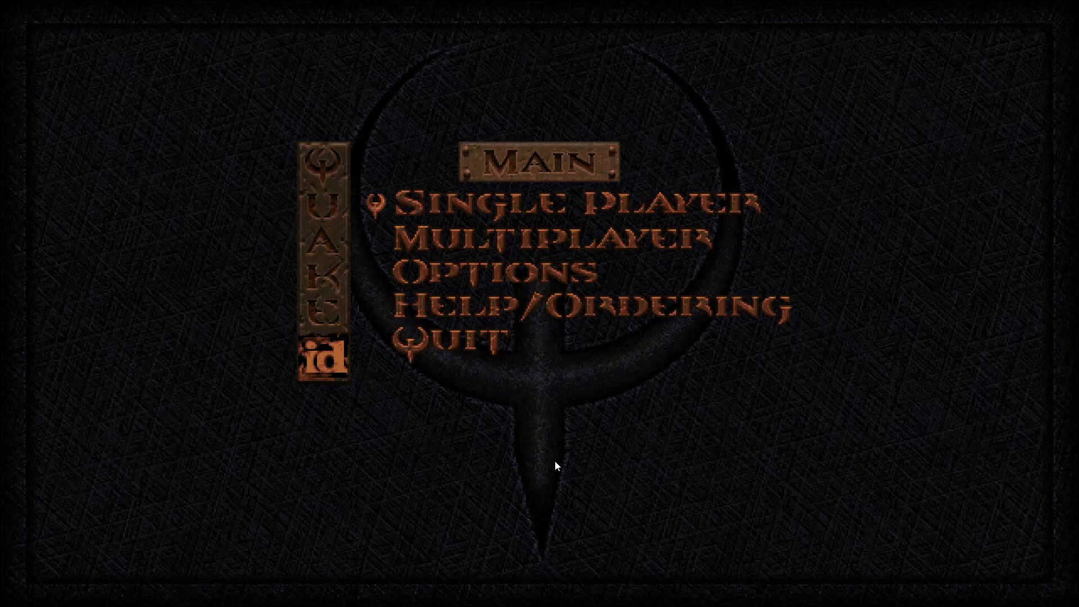
Step: Switch to Quake and load the keytest game folder with the console command game keytest
key(Escape)
text(game dw)
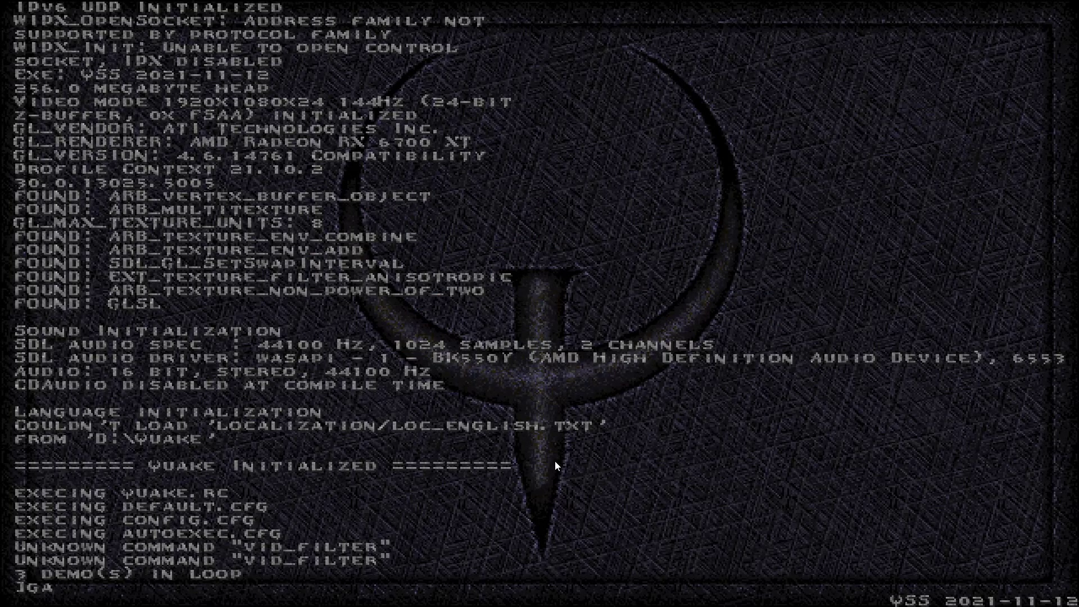
key(BackSpace)
key(BackSpace)
text(keytest)
key(Return)
Step: Load map e1m1 and move through the level to inspect the custom key model in game
text(map)
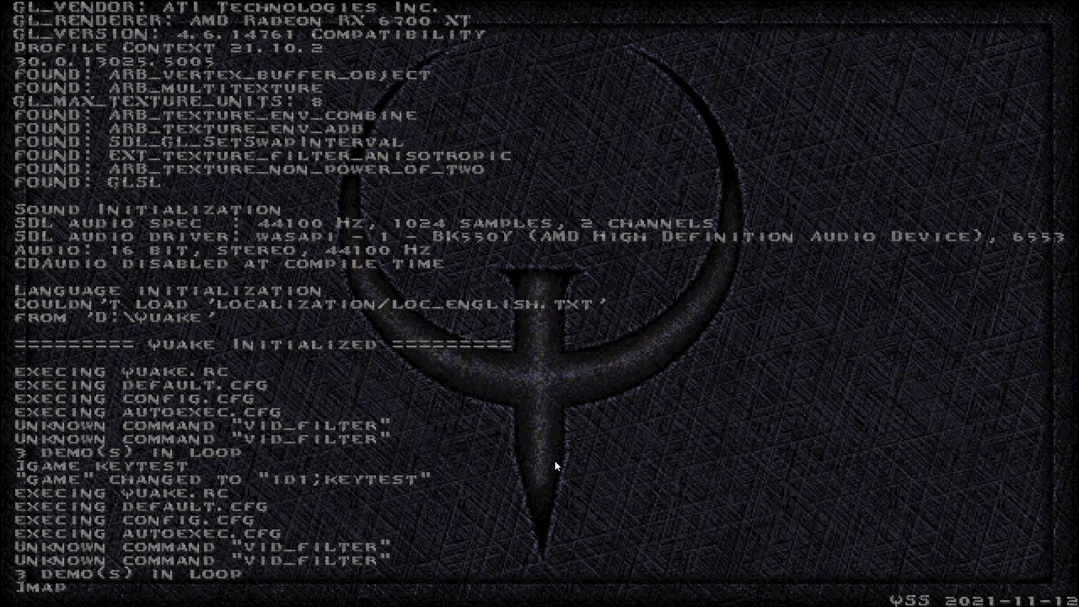
text( e1m1)
key(Return)
key(w)
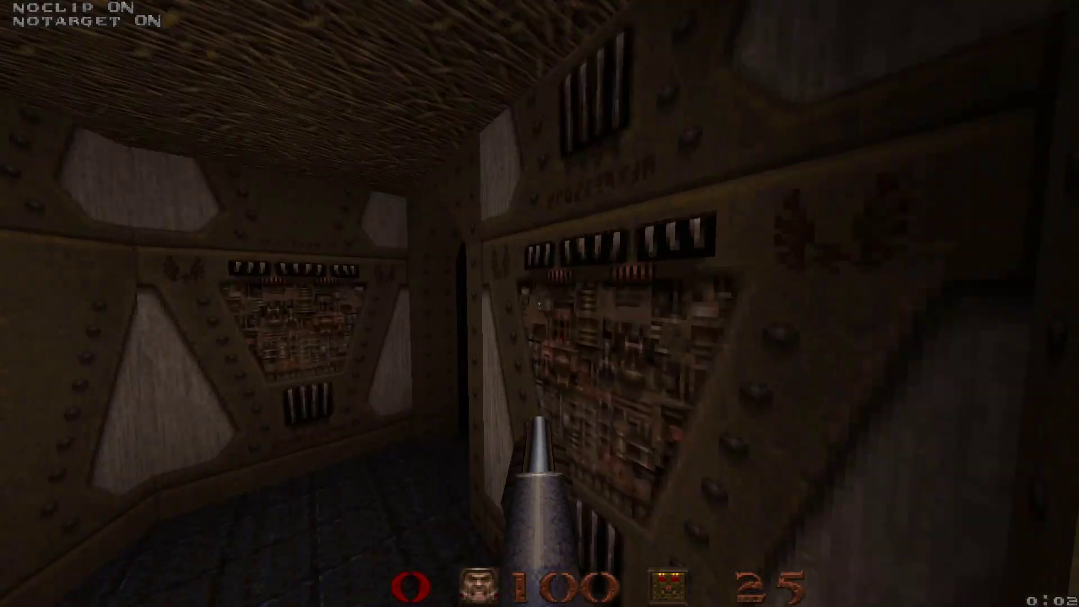
key(w)
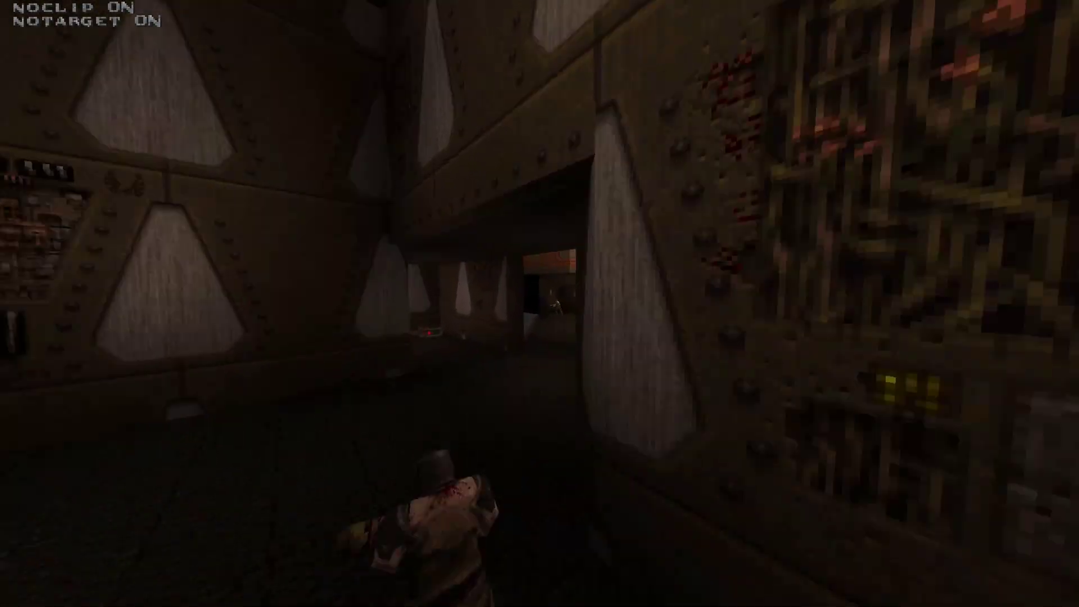
key(w)
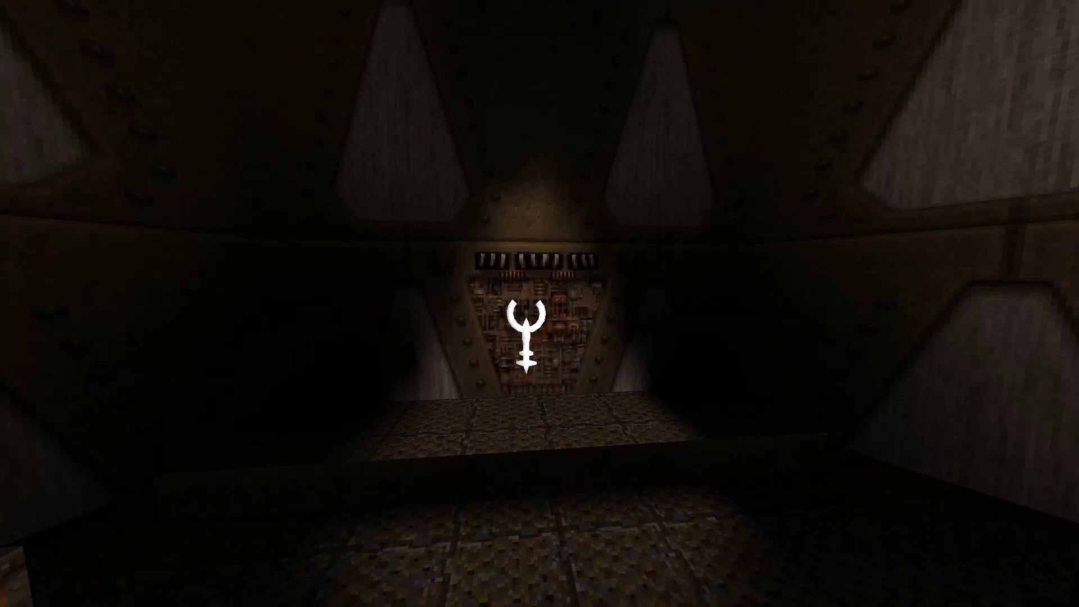
key(w)
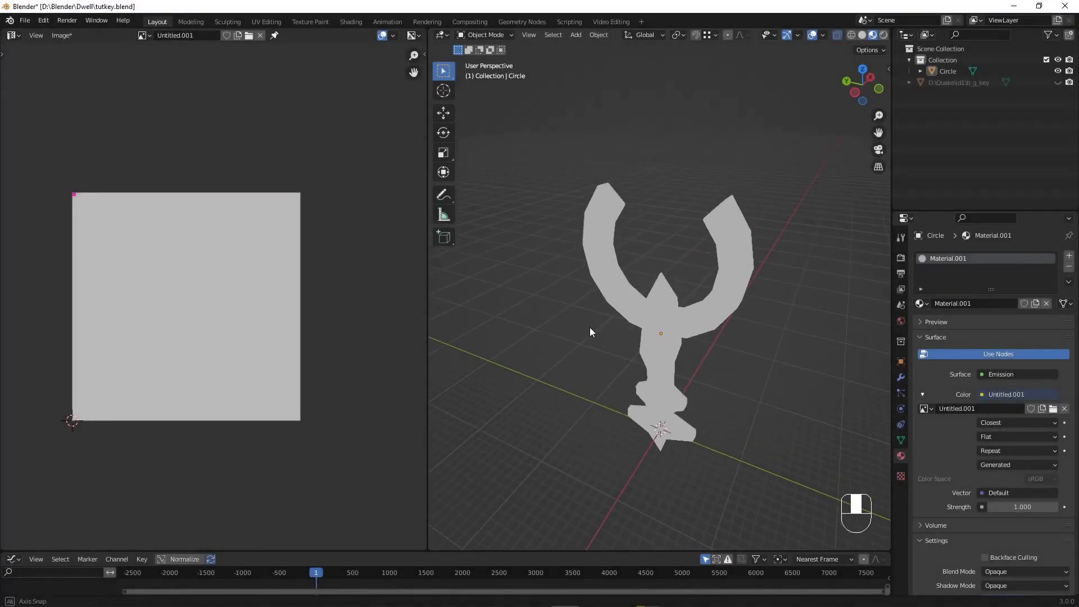
Step: Switch back to Blender and save tutkey.blend
middle_drag(590, 328, 623, 316)
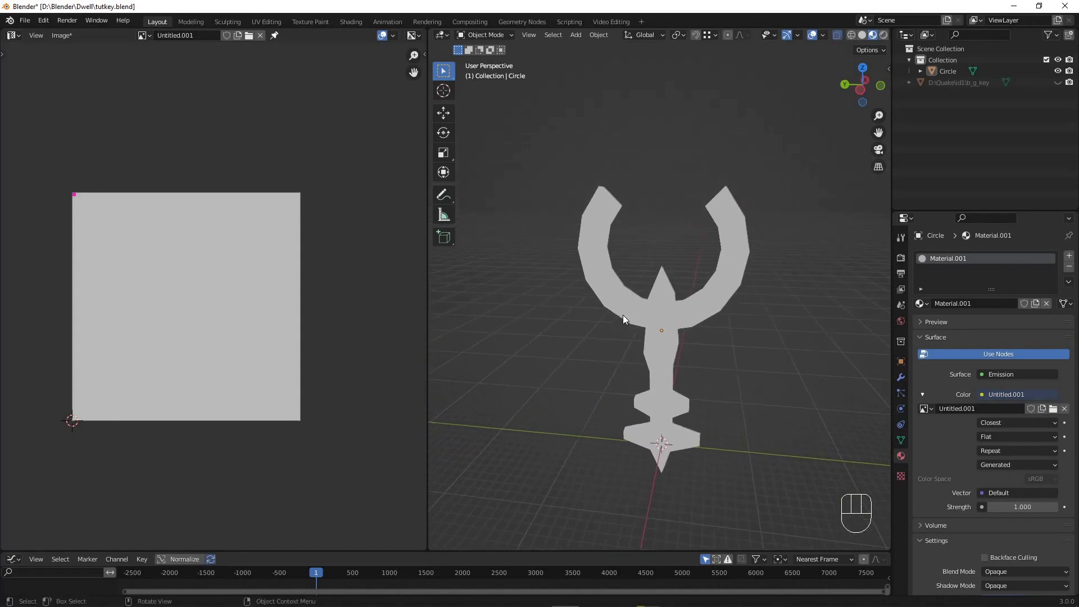
key(ctrl+s)
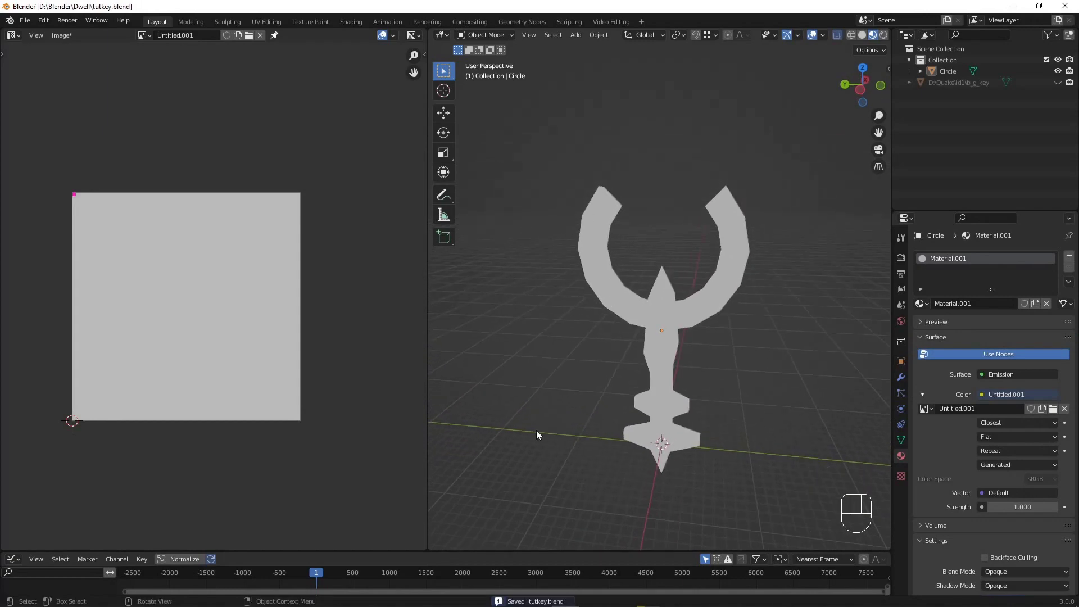
middle_drag(643, 375, 650, 348)
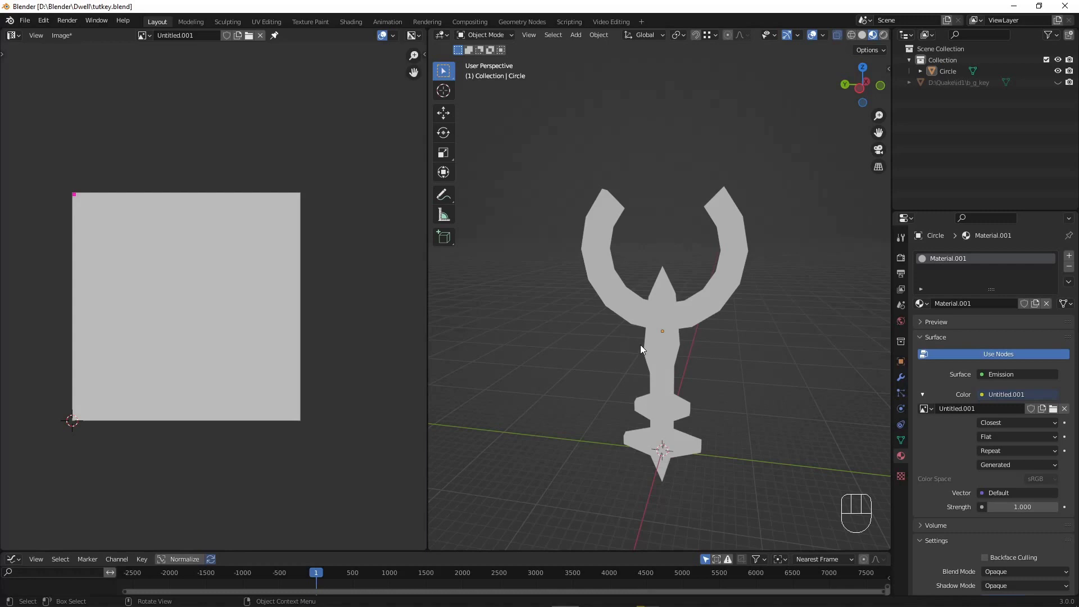
Step: Examine the key's full UV layout over the grey texture in Edit Mode, and return to Object Mode
click(660, 324)
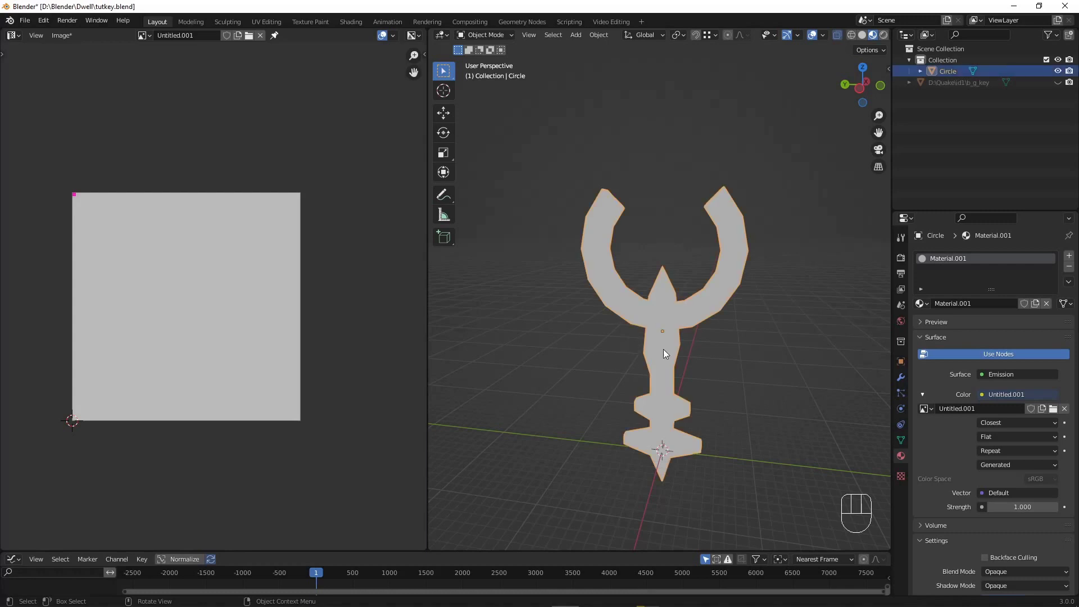
mouse_move(663, 349)
middle_down()
mouse_move(672, 340)
mouse_move(662, 340)
middle_up()
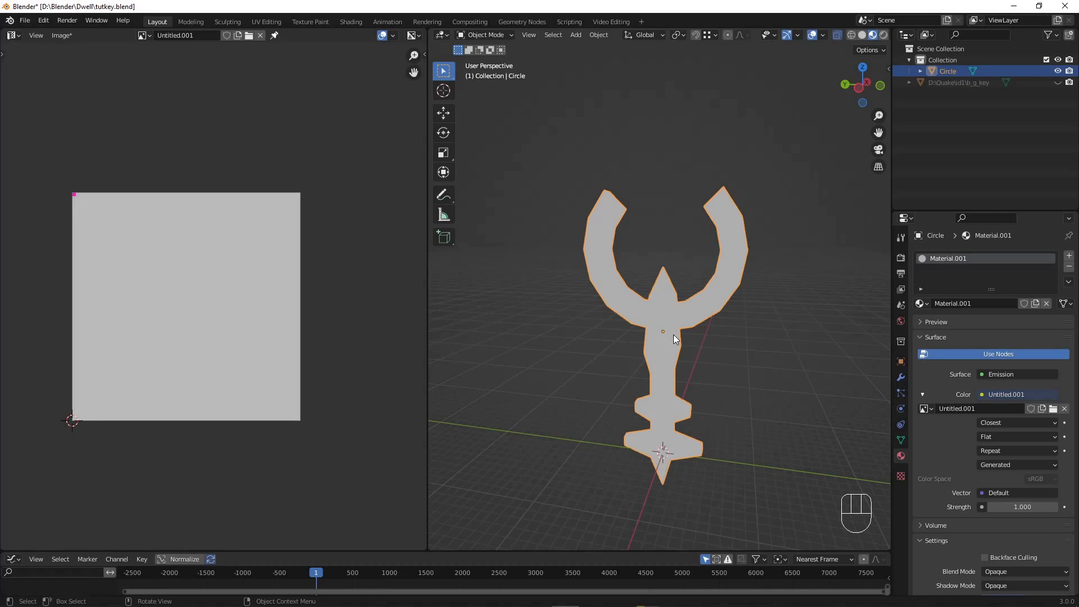
key(Tab)
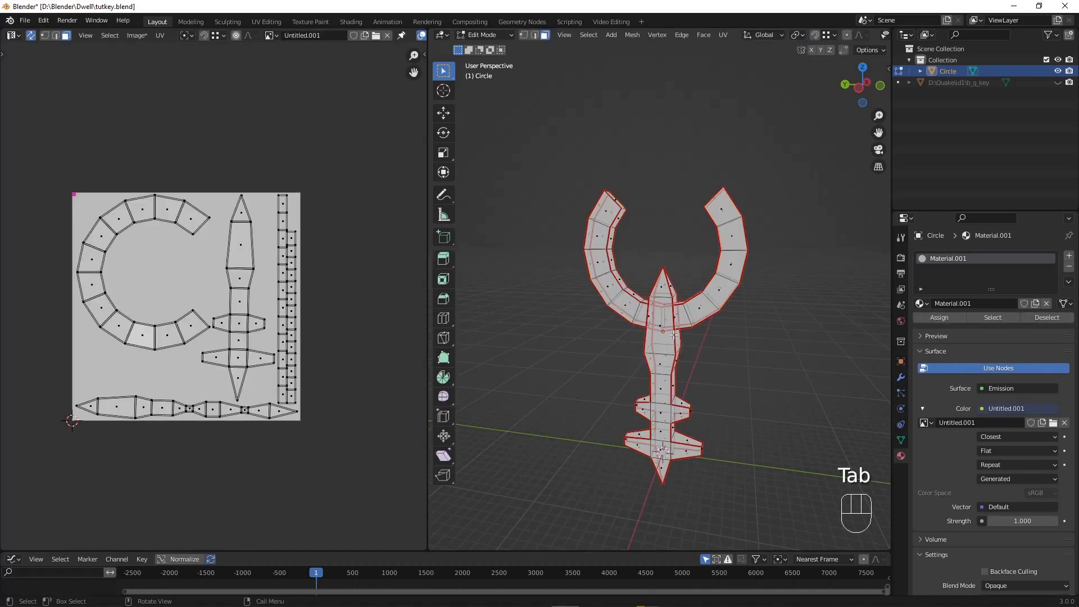
drag(329, 142, 38, 464)
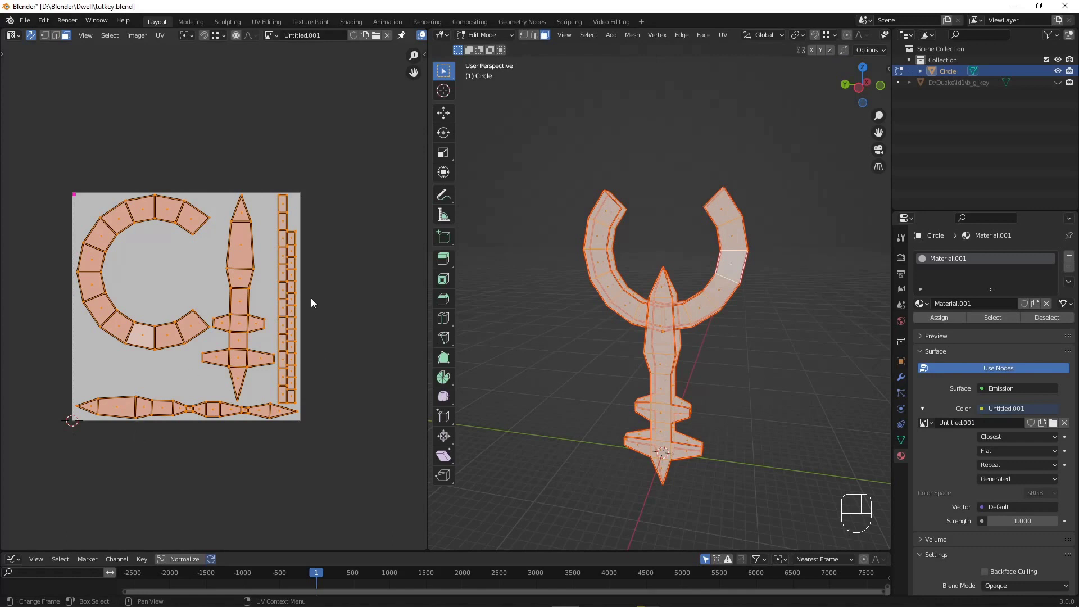
scroll(183, 323, up, 2)
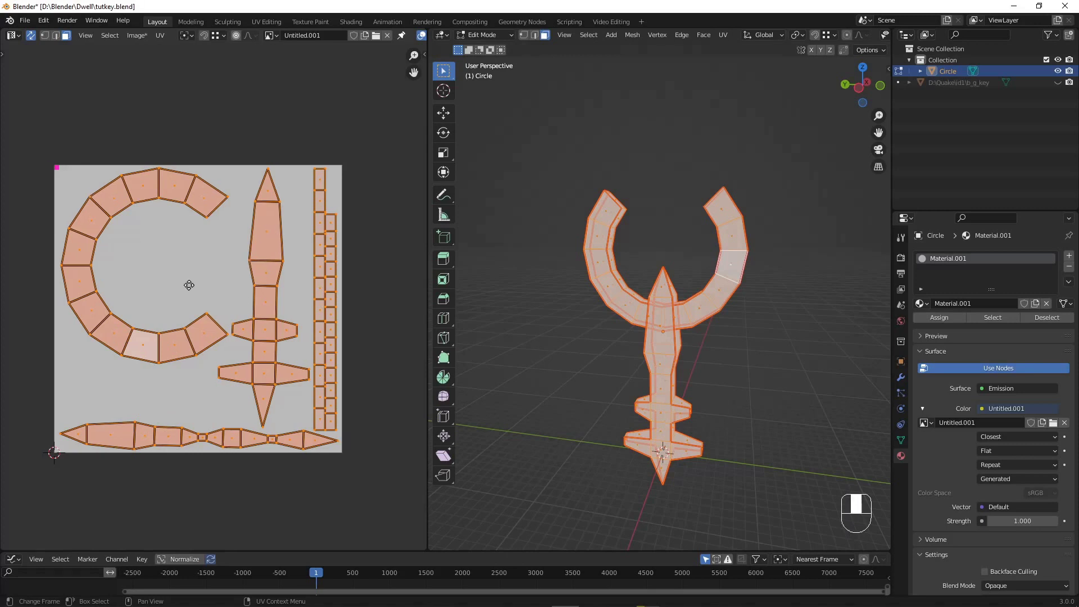
middle_drag(188, 284, 200, 286)
key(Tab)
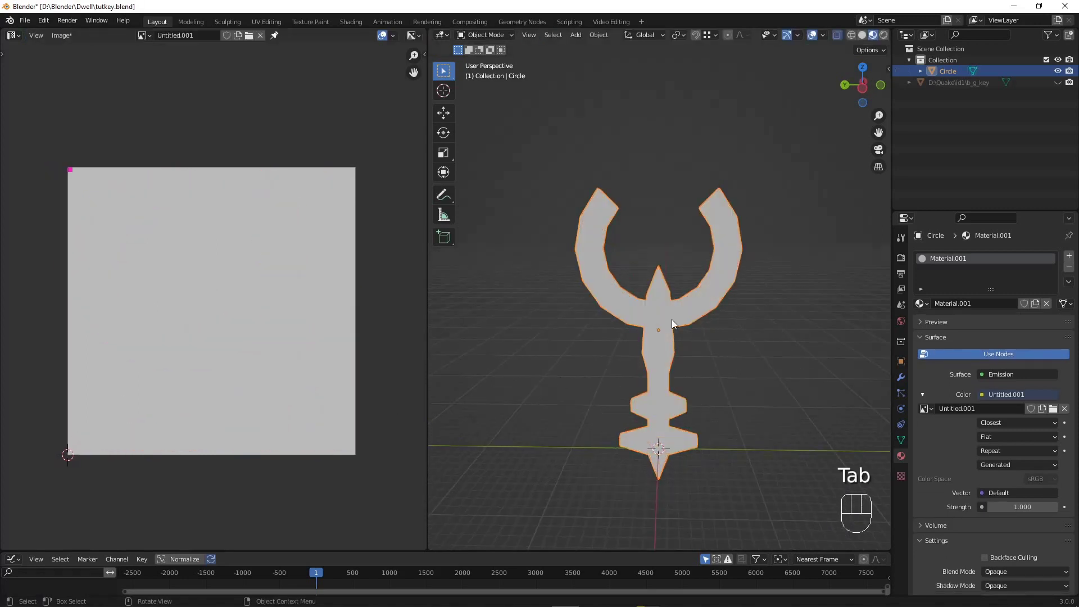
Step: Save tutkey.blend and launch Krita
middle_drag(615, 288, 682, 344)
key(ctrl+s)
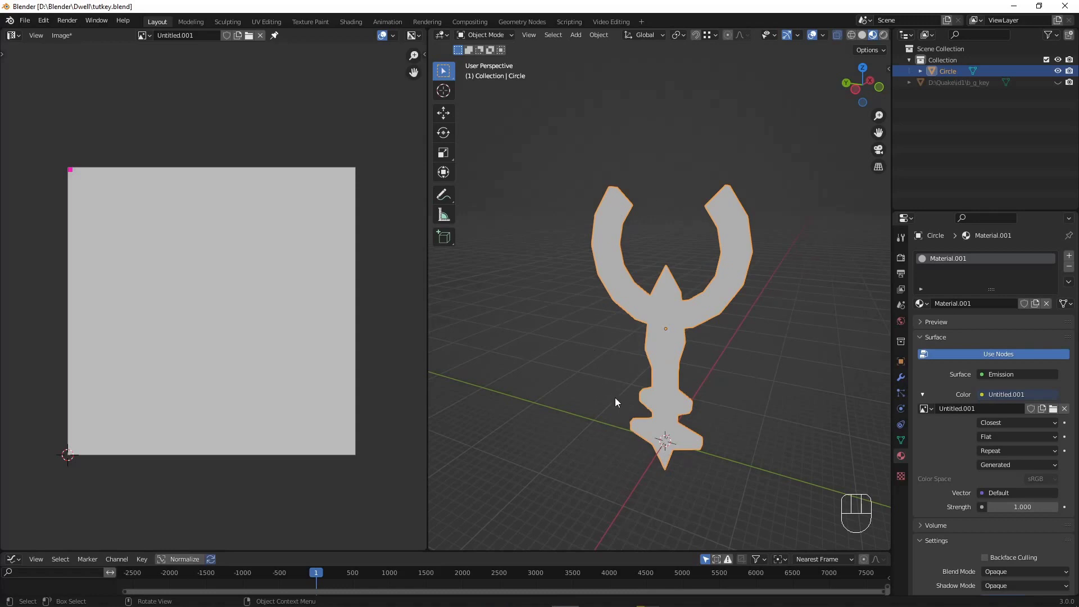
middle_drag(614, 396, 566, 352)
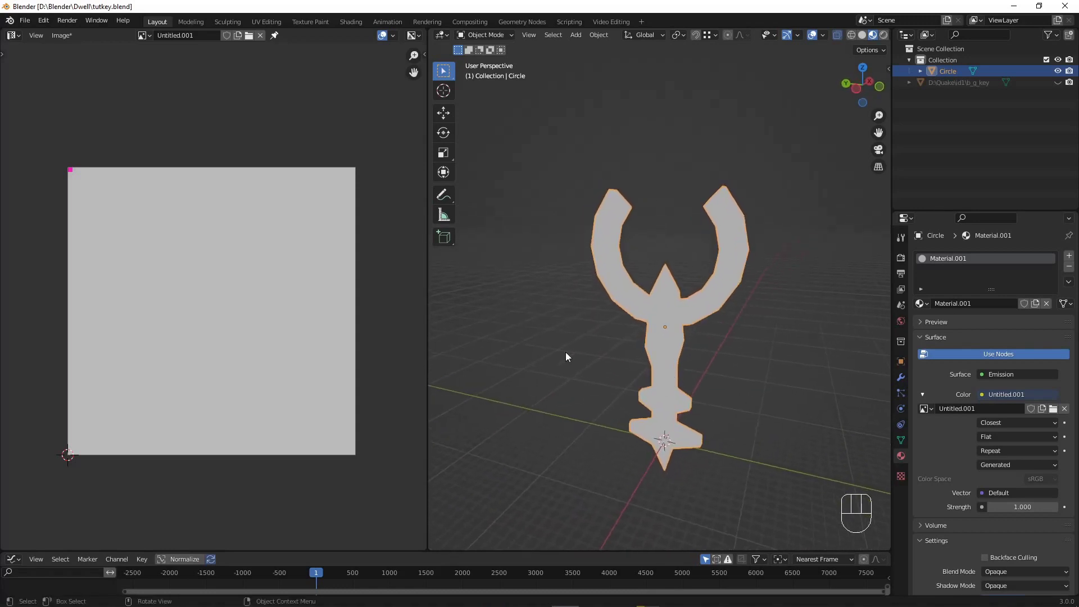
key(super)
text(krita)
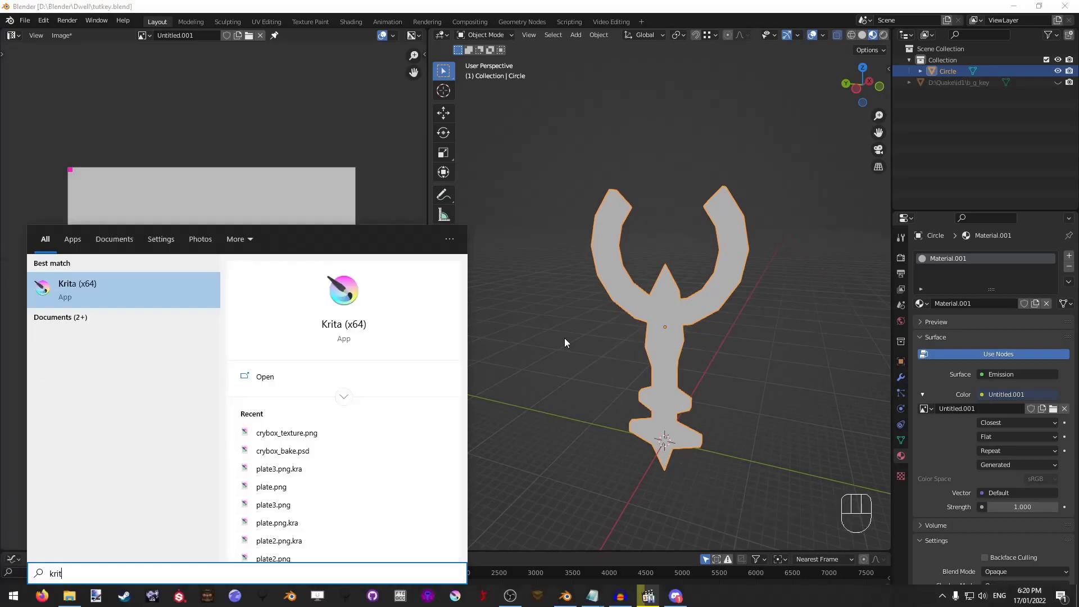
key(Return)
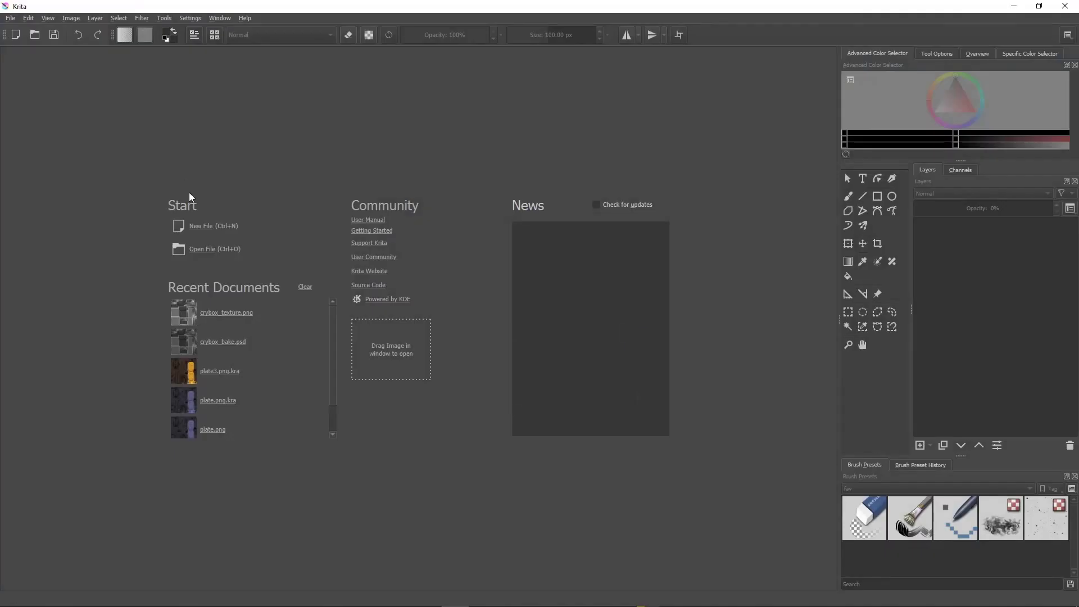
Step: Create a new custom document with a width and height of 64 pixels
click(202, 227)
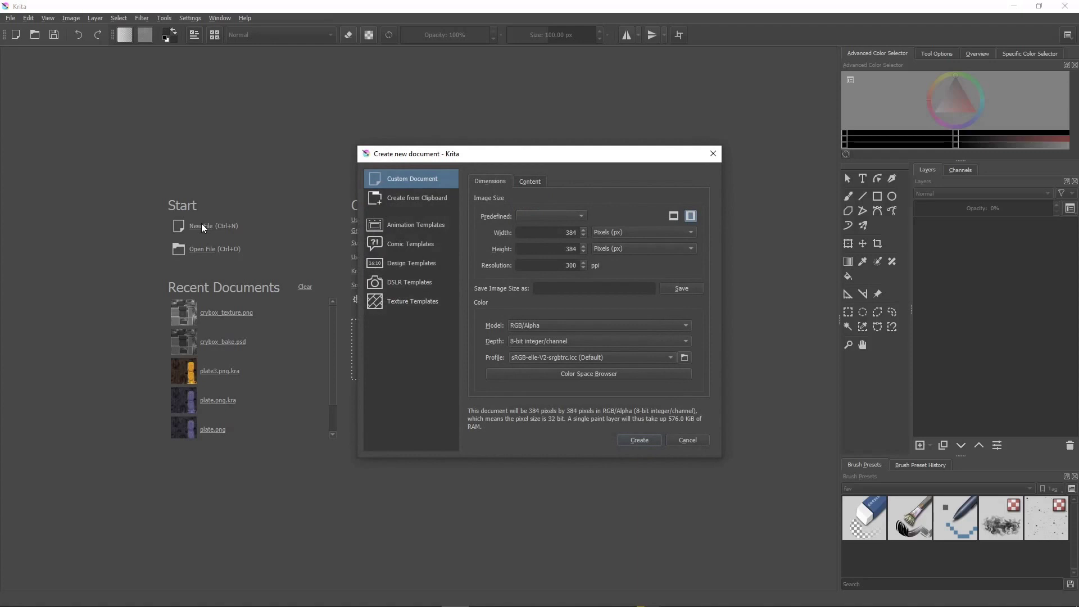
double_click(567, 232)
text(64)
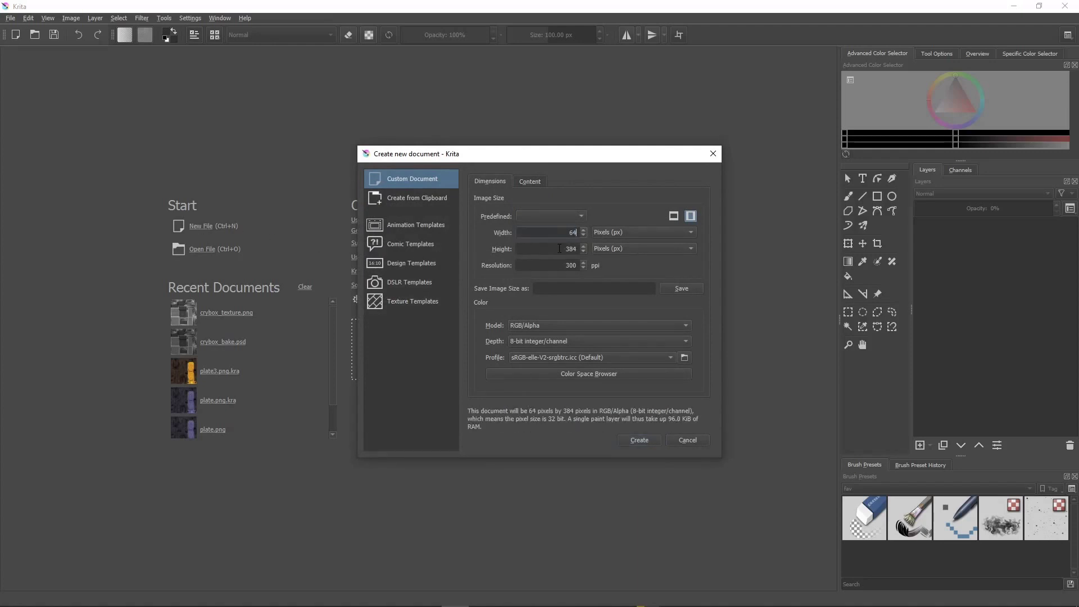
key(Tab)
text(64)
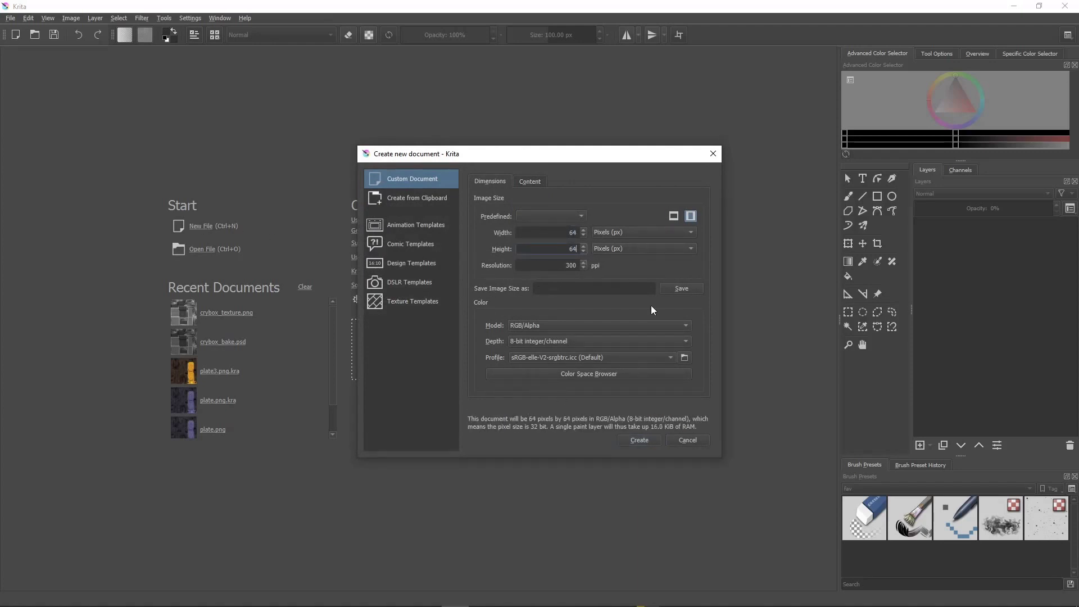
click(628, 440)
scroll(580, 338, down, 3)
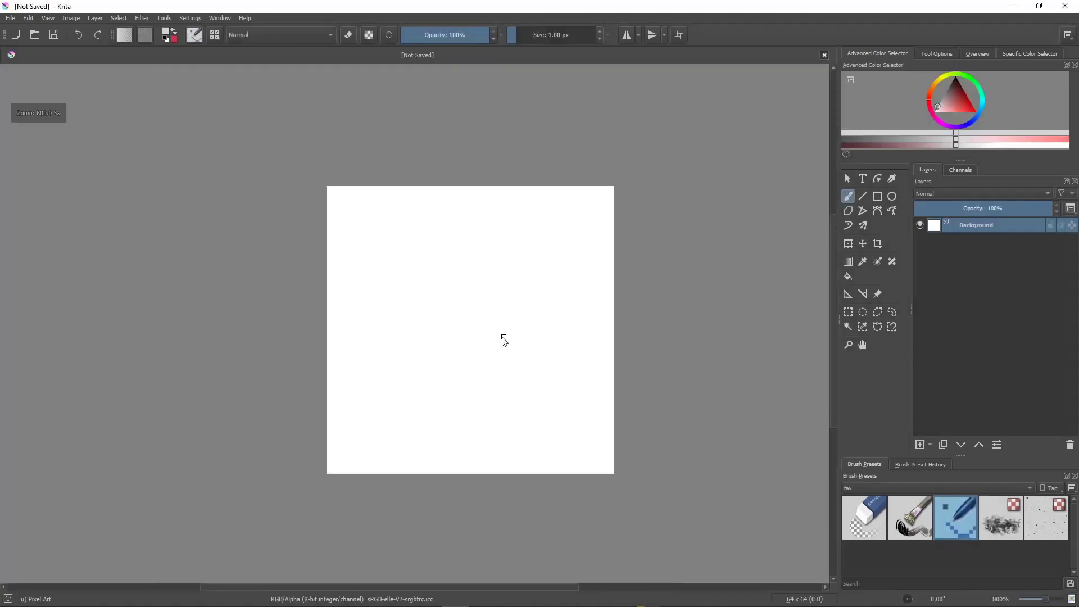
scroll(504, 337, up, 1)
middle_drag(493, 337, 502, 337)
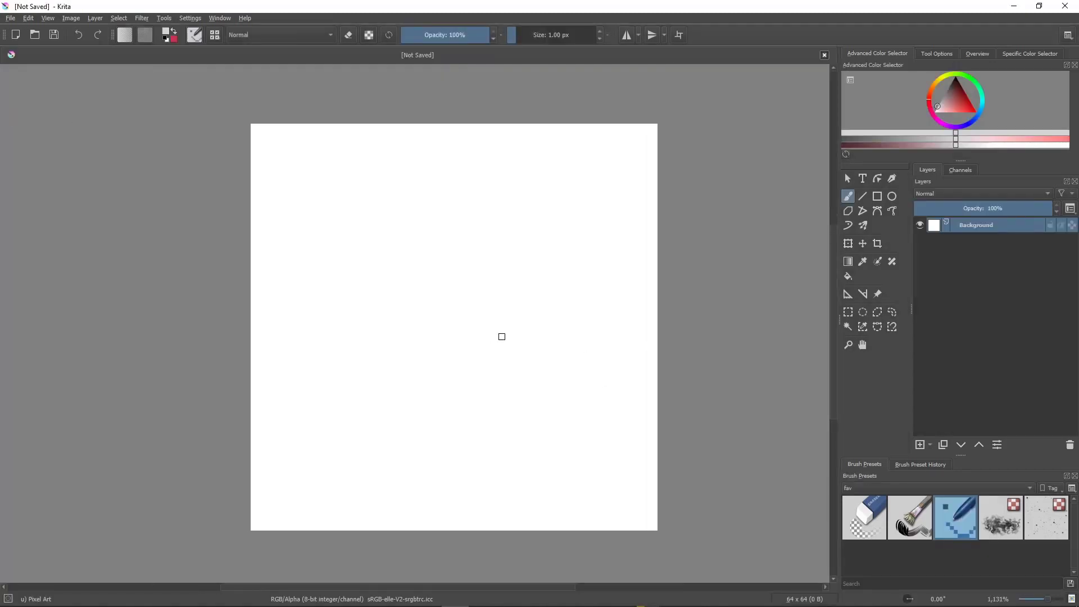
Step: Switch back to Blender, select all of the key's faces in Edit Mode, and export their UV layout to Downloads as key_uv
key(alt+Tab)
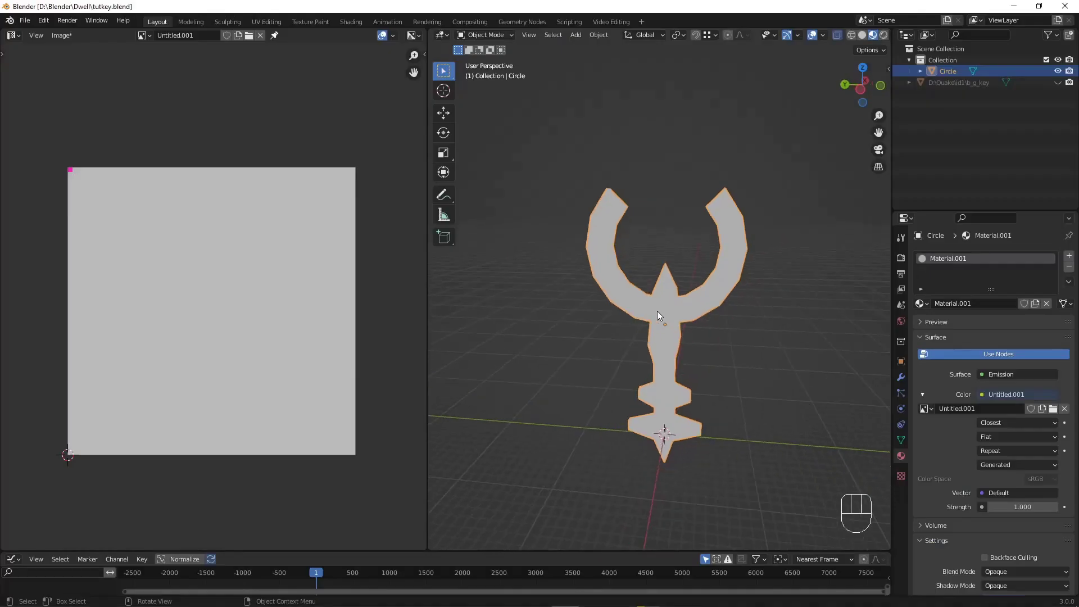
key(Tab)
key(a)
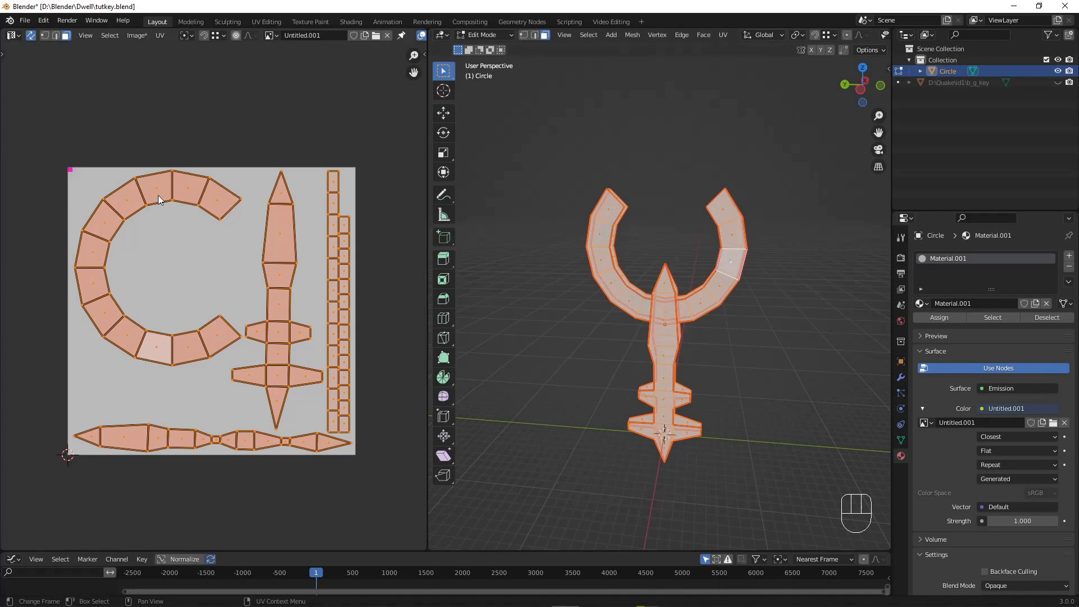
click(158, 36)
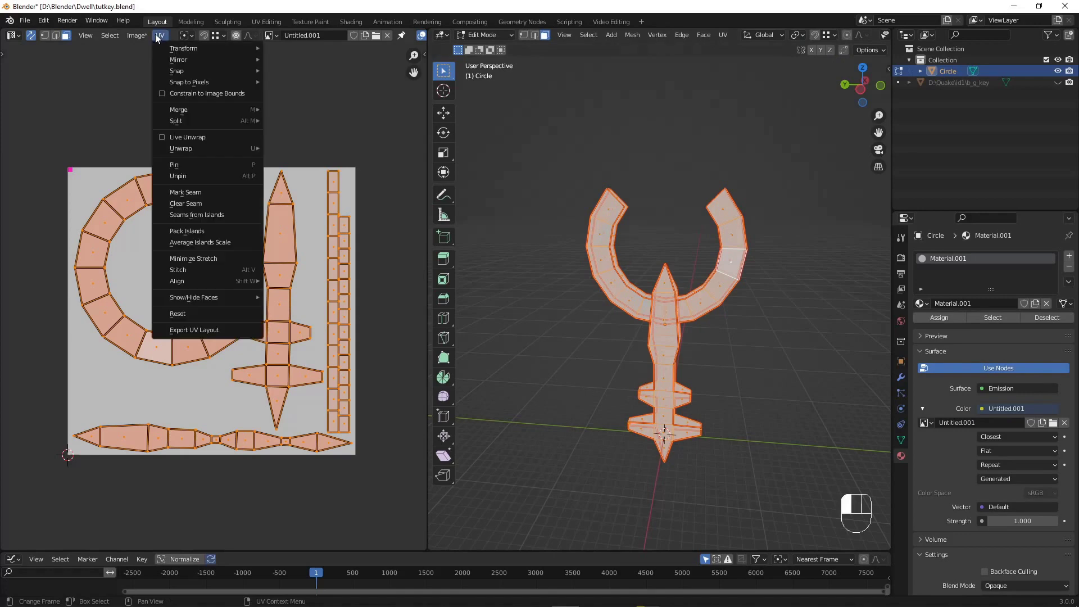
click(182, 331)
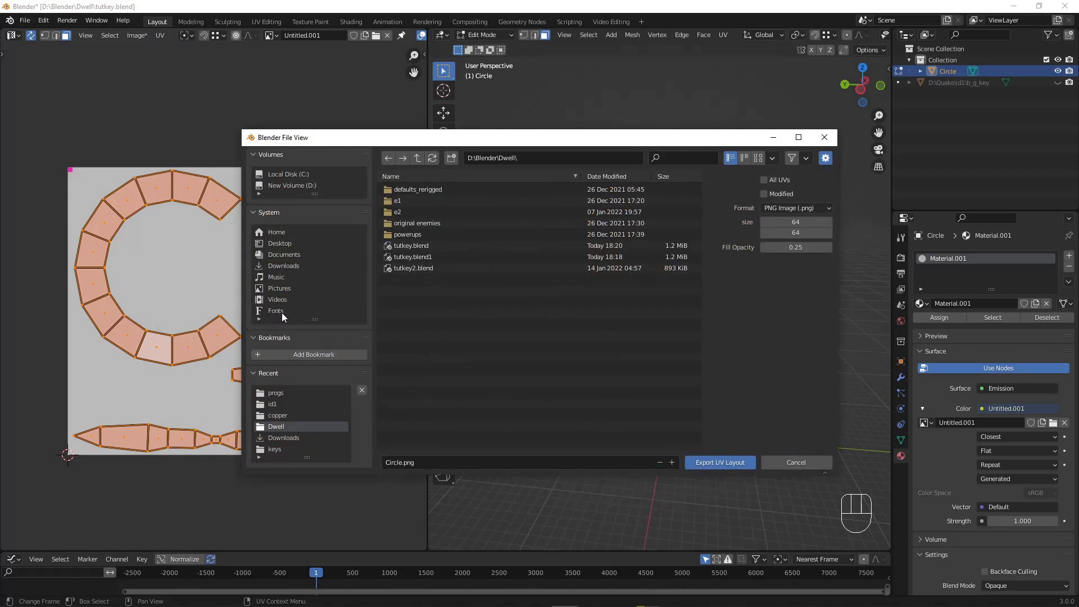
click(288, 266)
click(442, 461)
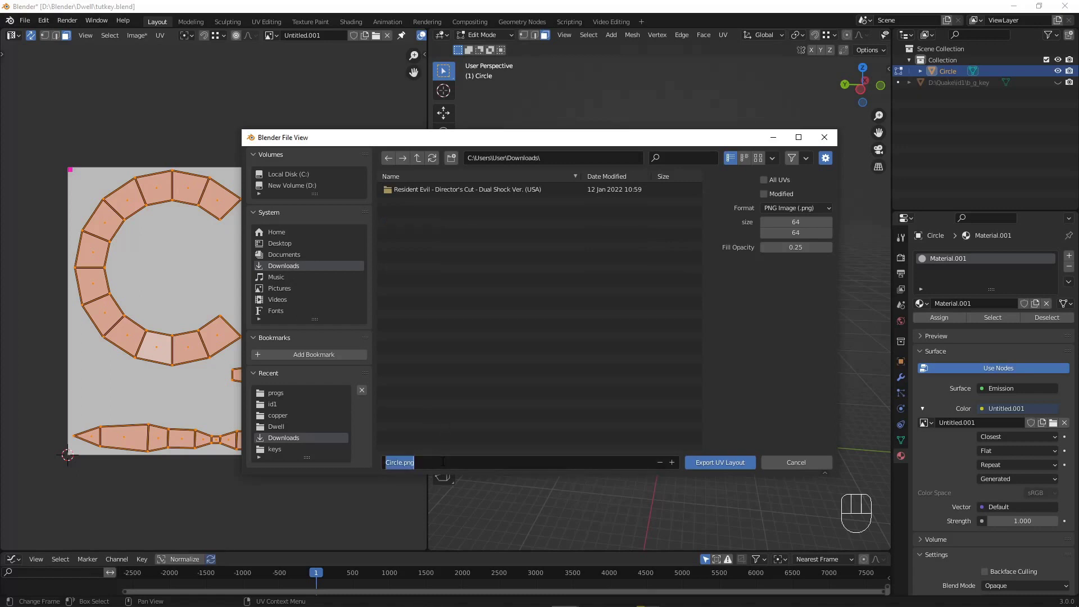
text(key_uv)
key(Return)
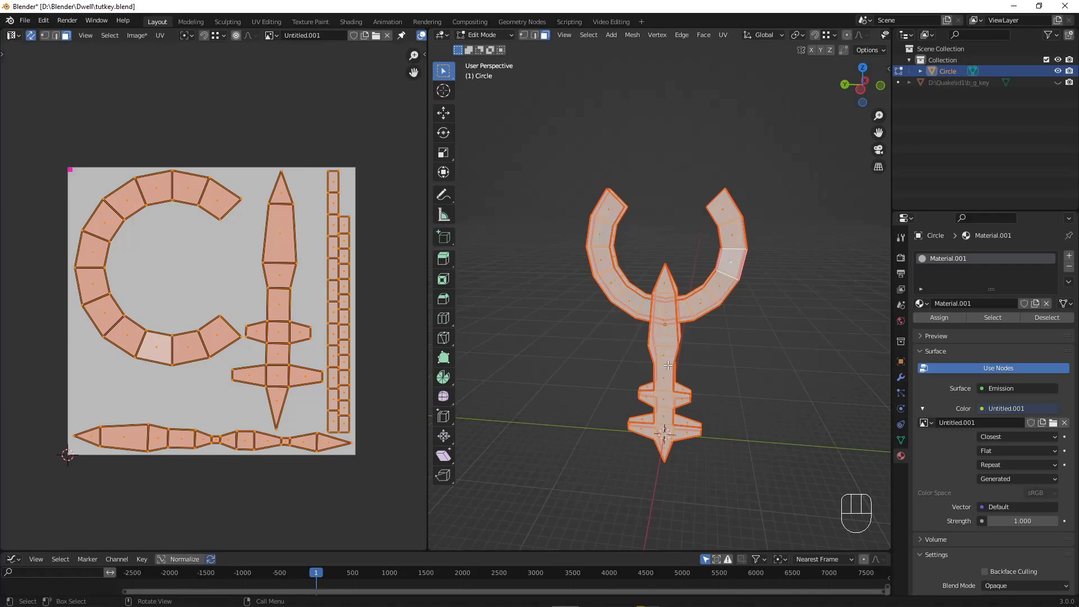
Step: Switch to Krita and insert key_uv.png from the Downloads folder into the blank document as a new layer
key(alt+Tab)
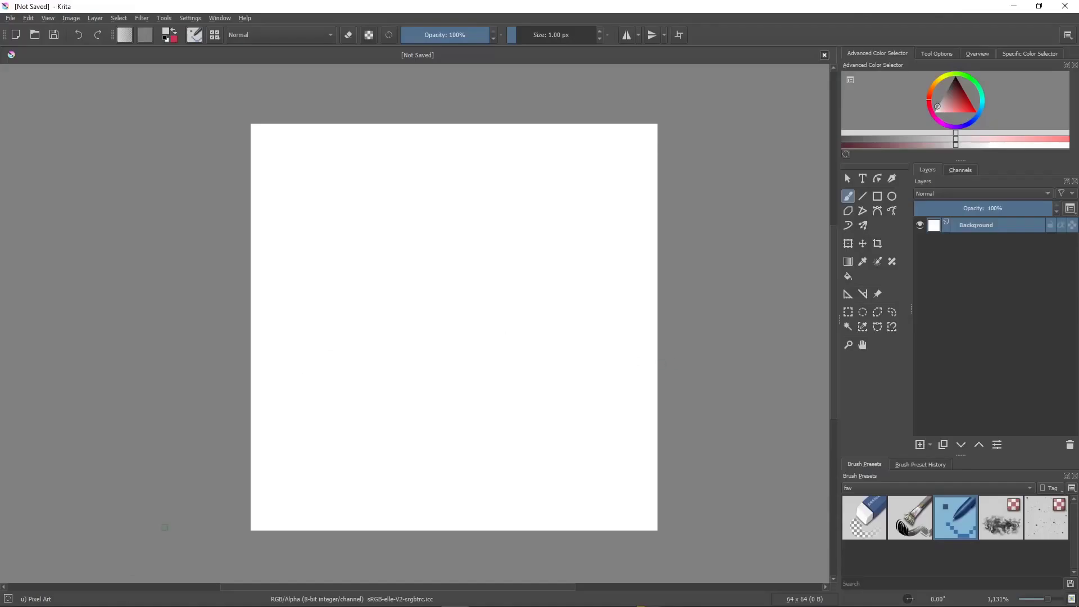
click(81, 595)
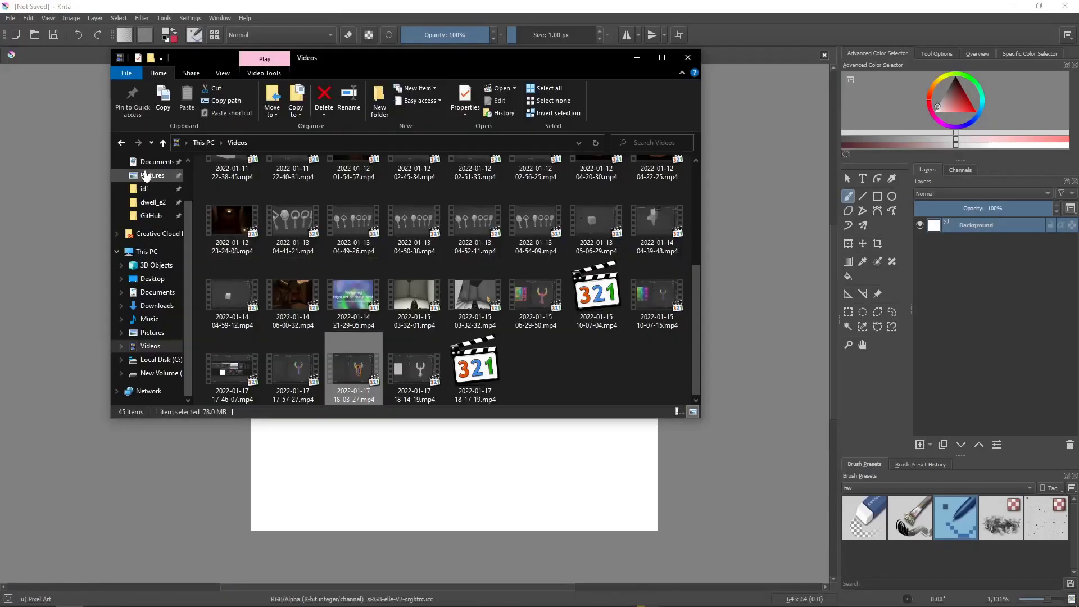
scroll(146, 176, up, 2)
click(152, 197)
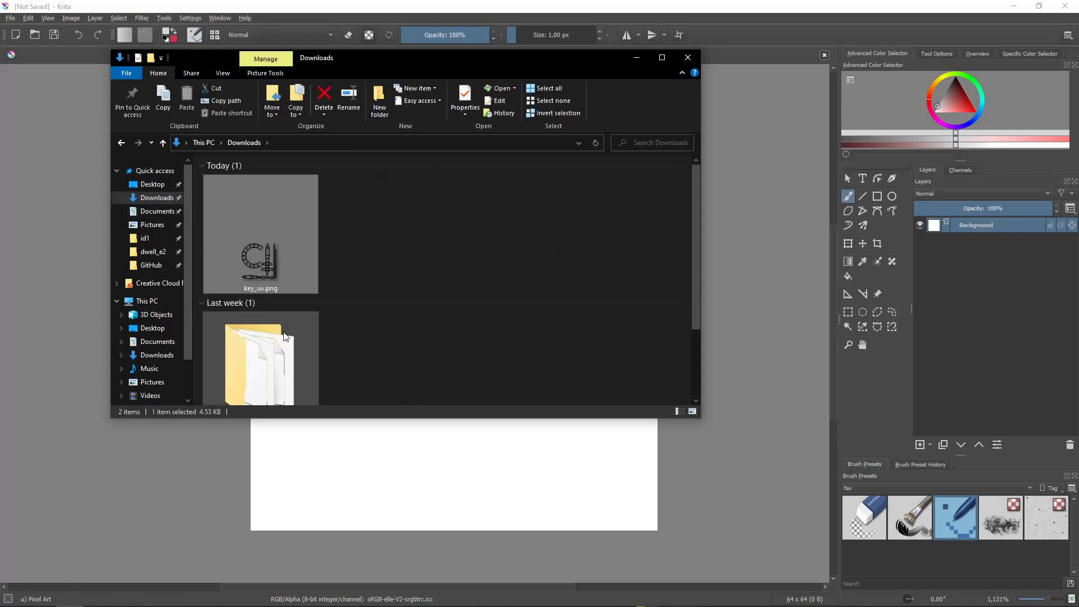
drag(253, 247, 651, 466)
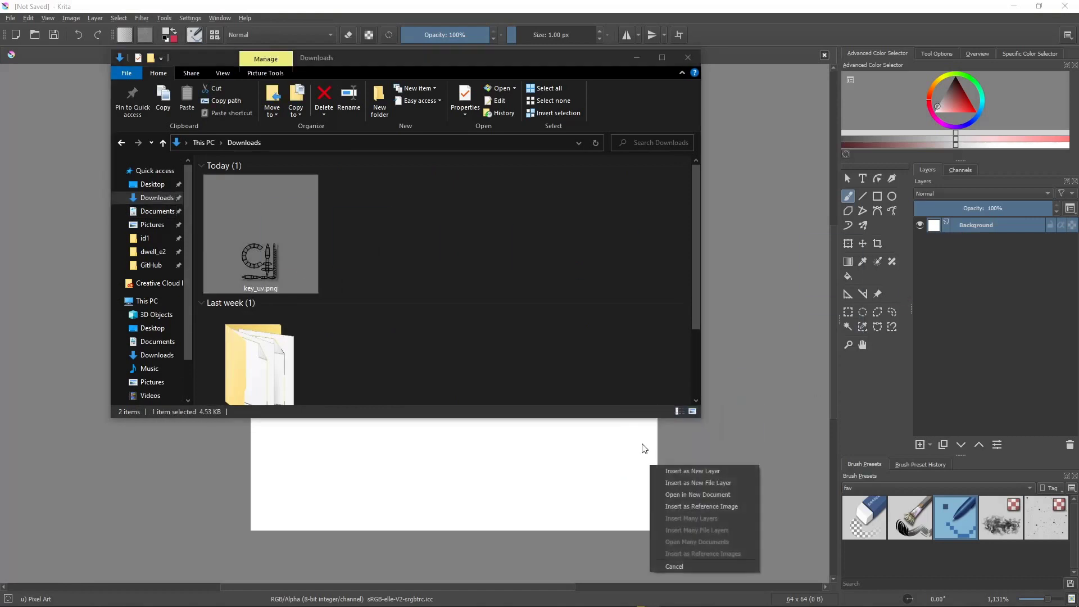
click(669, 473)
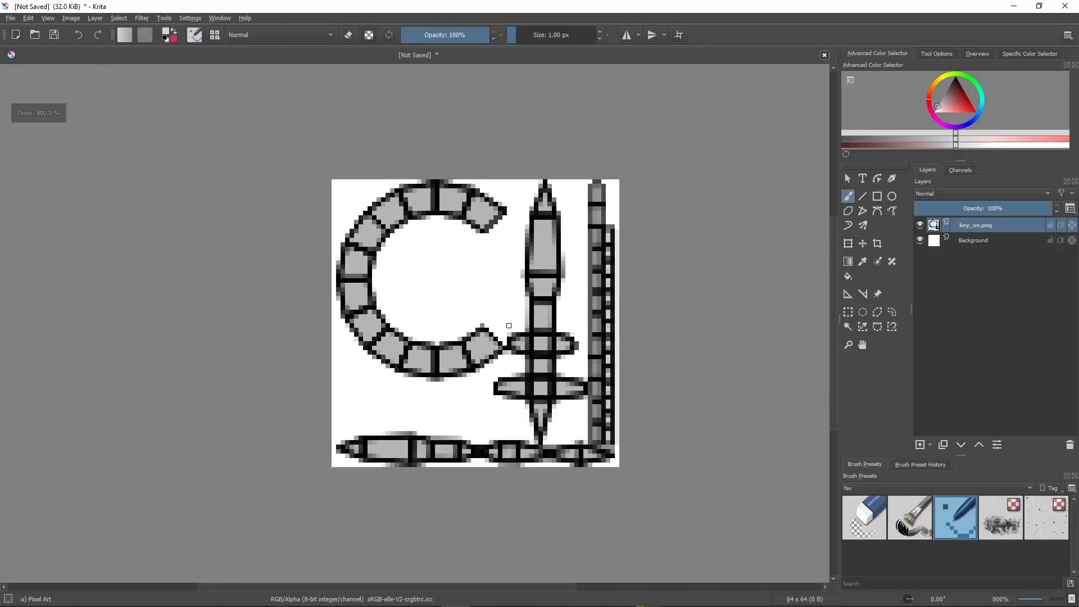
Step: Lower the key_uv.png layer's opacity to 23%
click(957, 207)
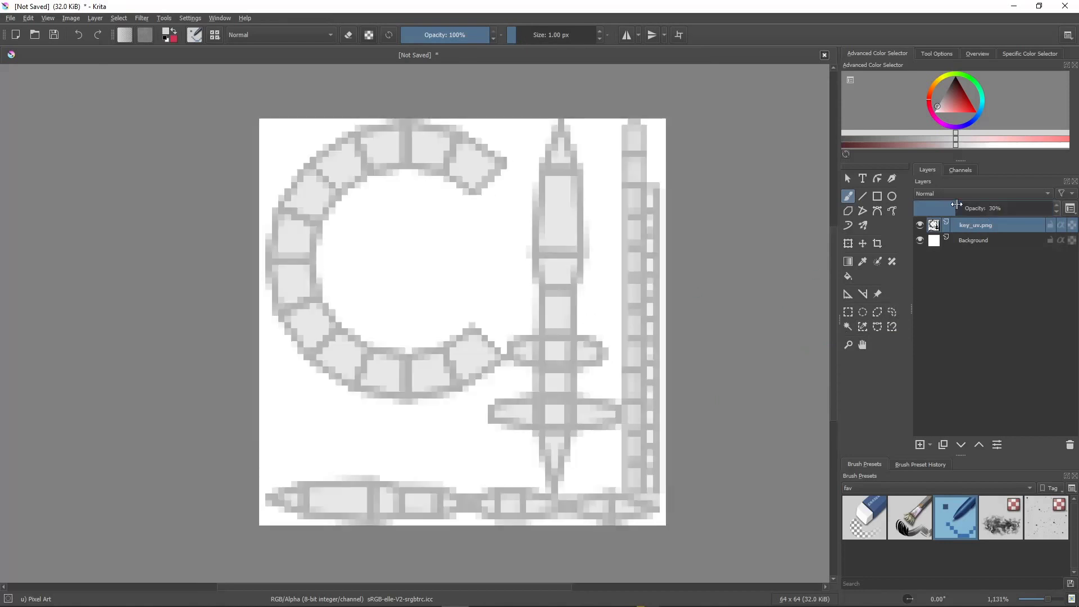
click(956, 206)
click(947, 208)
Step: Add a Palettize filter layer with the Quake preset and place it directly beneath the key_uv.png layer
click(930, 444)
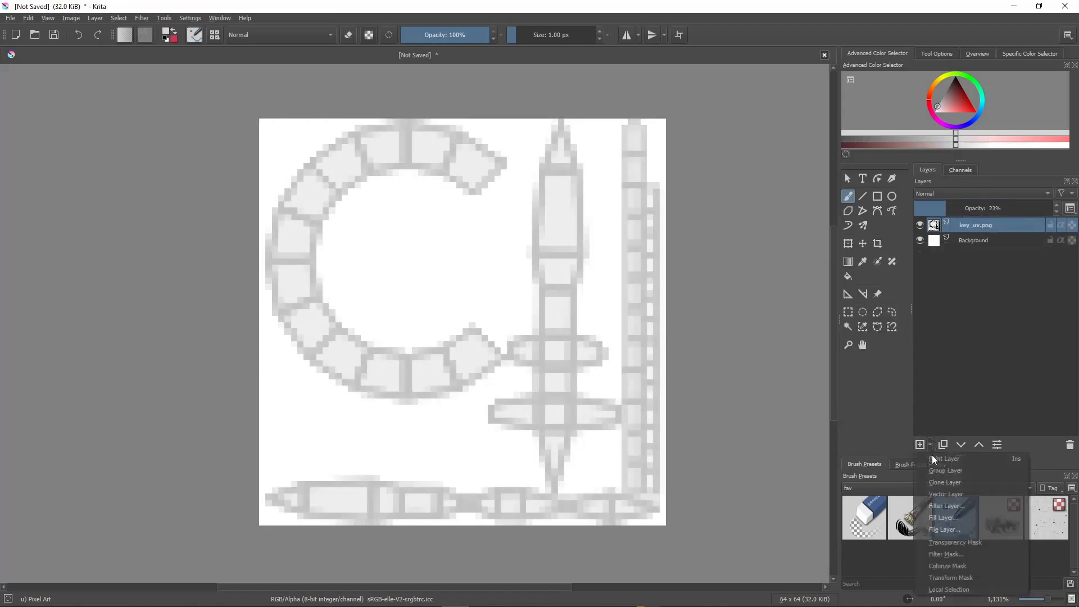
click(932, 508)
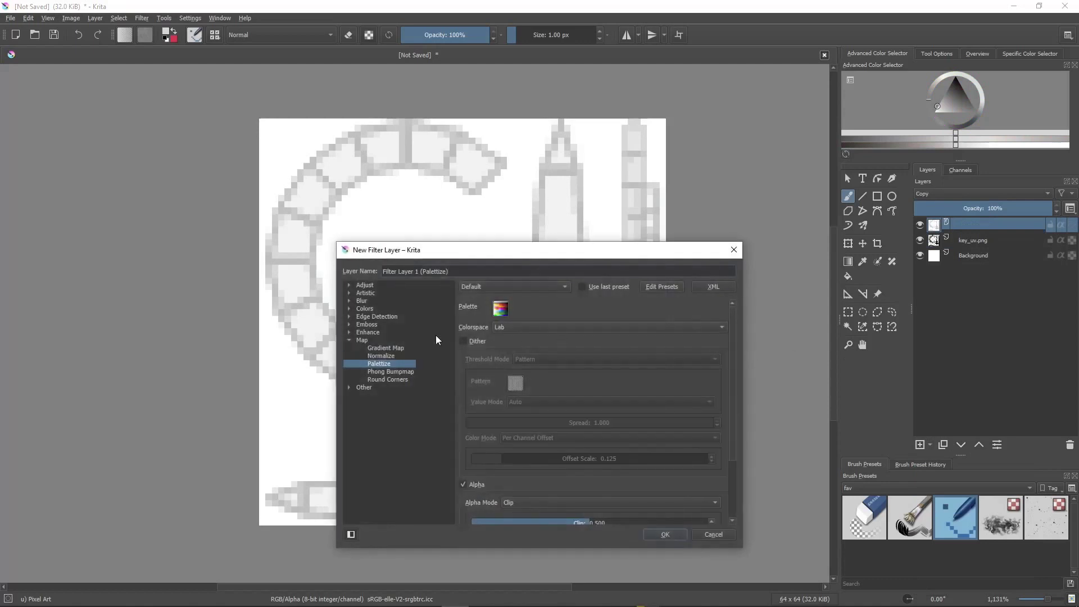
click(487, 285)
click(470, 311)
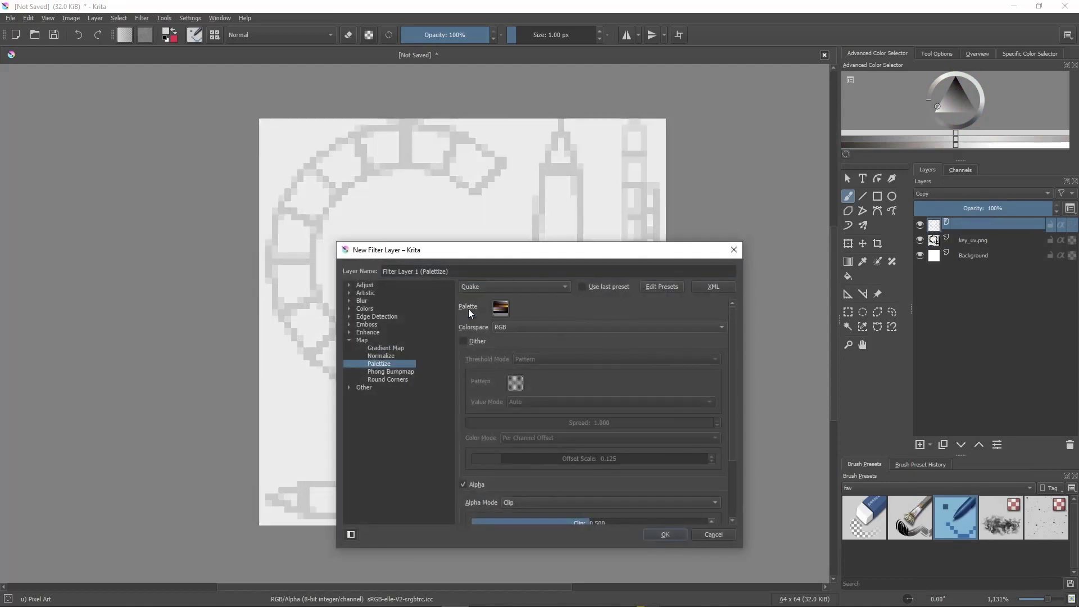
click(662, 526)
drag(958, 228, 972, 244)
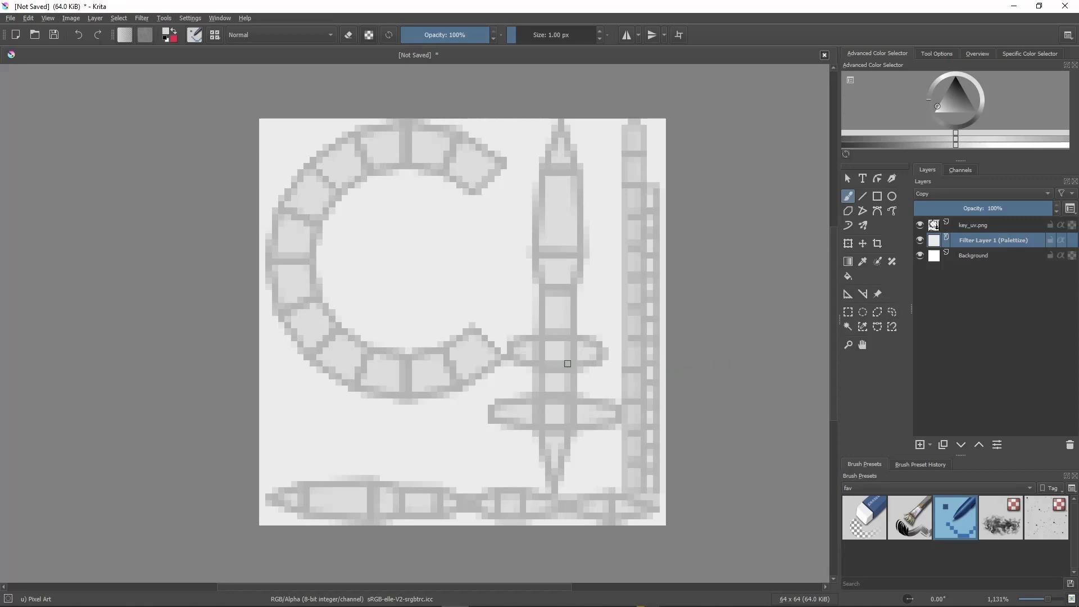
Step: Inspect the palette and colorspace properties of the Palettize filter layer, and close them
middle_drag(523, 363, 499, 366)
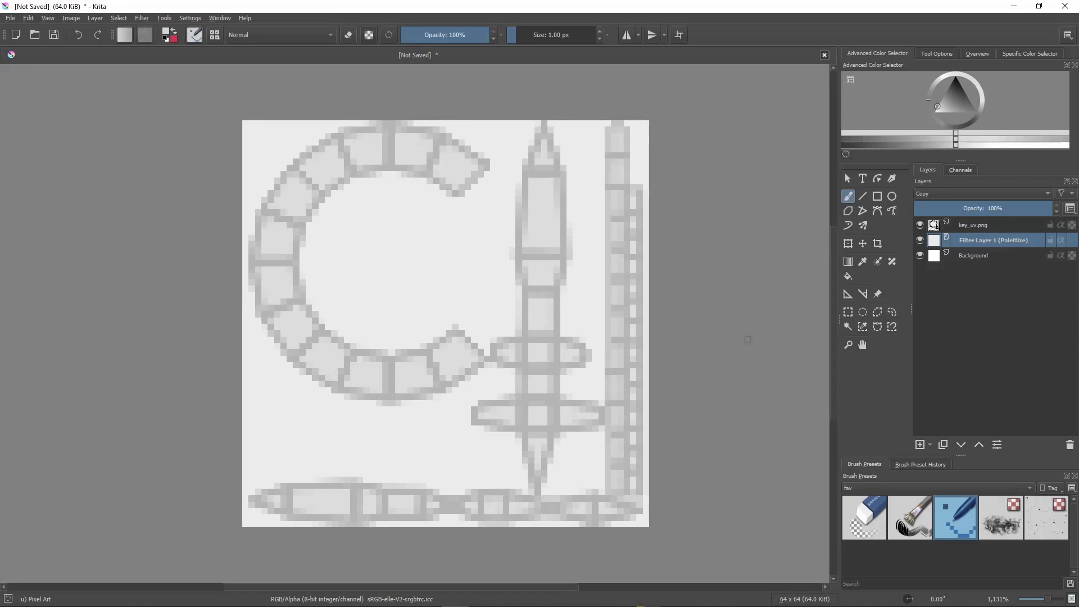
right_click(962, 241)
click(959, 250)
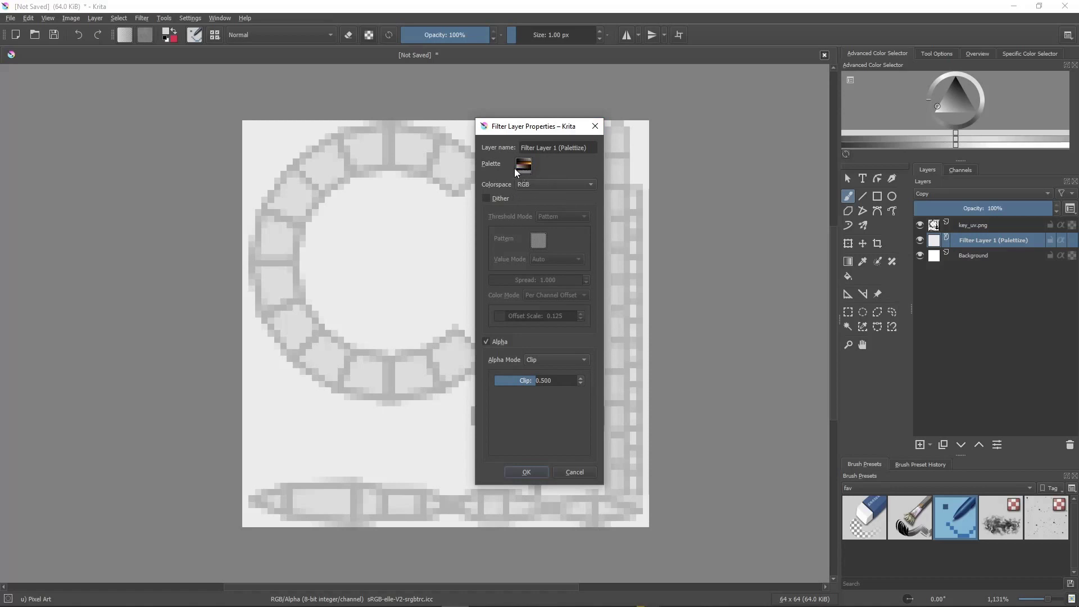
click(599, 126)
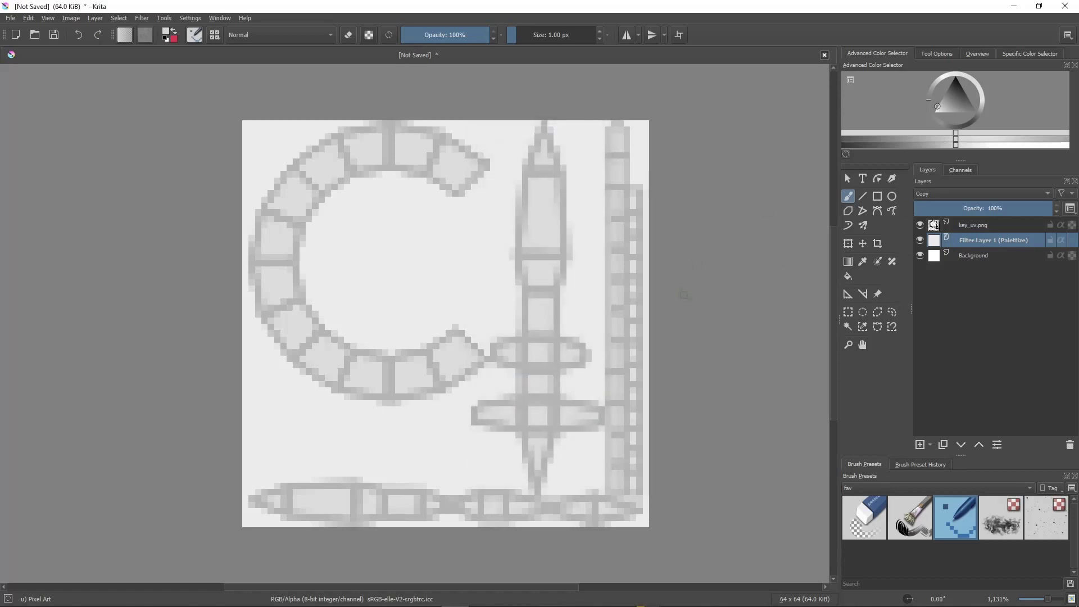
middle_drag(491, 257, 503, 257)
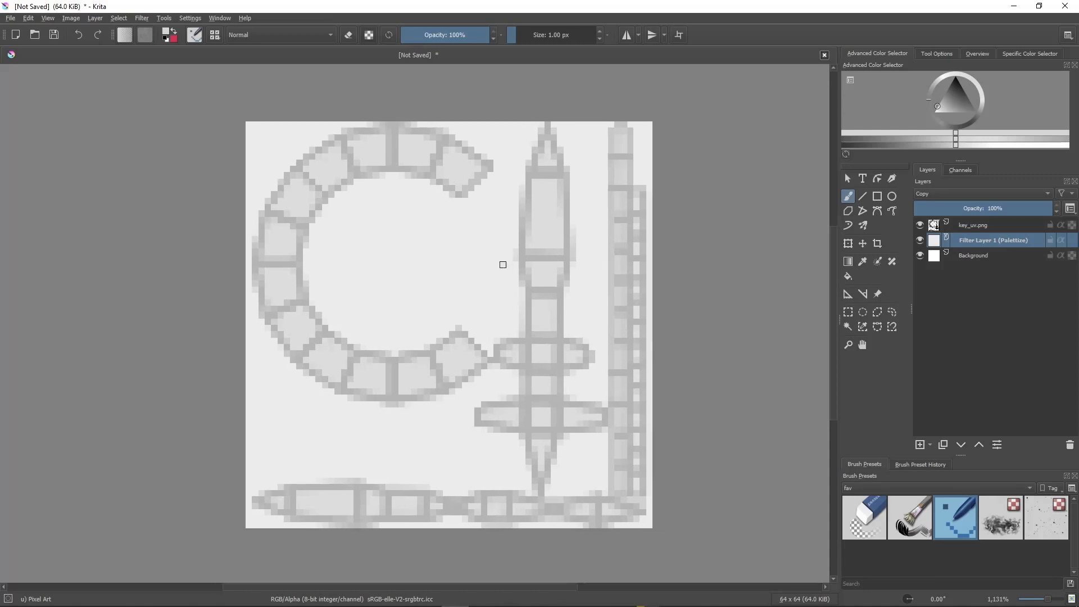
Step: Select the Background layer, try a stroke with the Bristles-2 Flat Rough brush, and undo the stroke
click(973, 258)
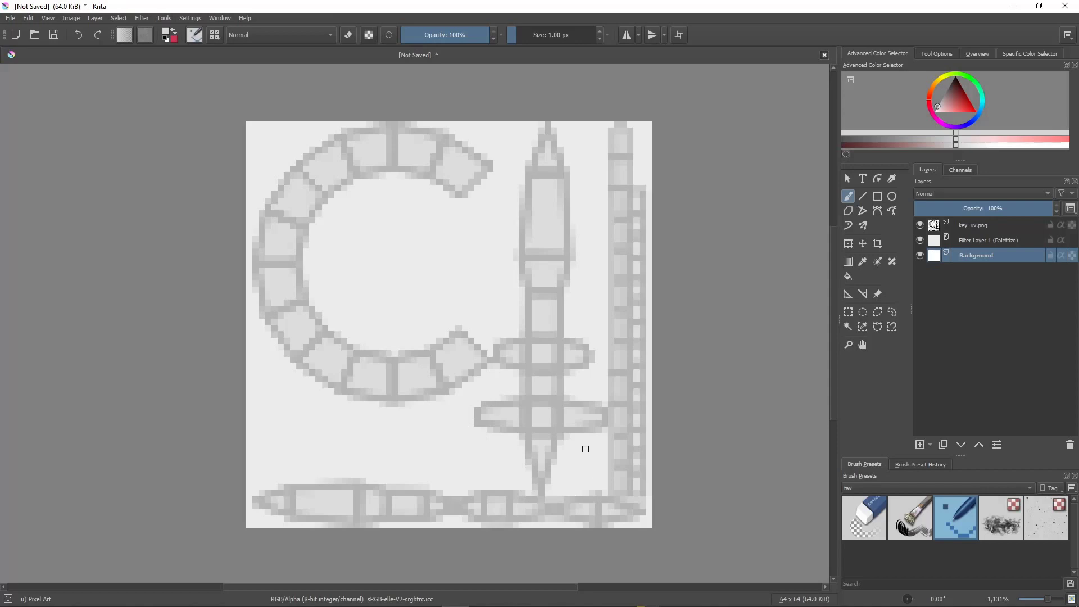
scroll(477, 353, right, 2)
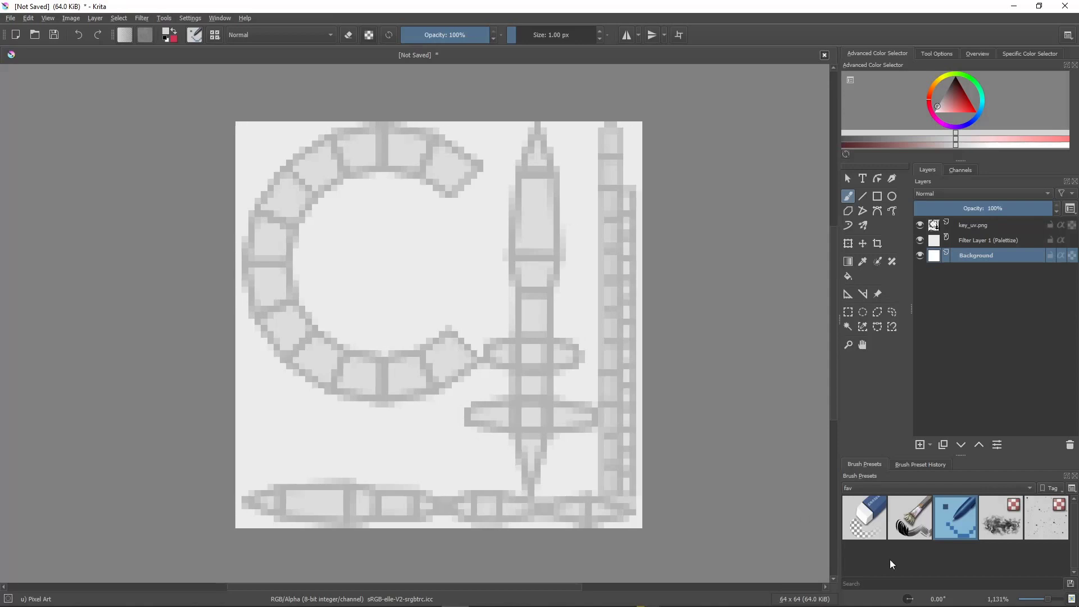
click(910, 517)
mouse_move(528, 262)
mouse_down()
mouse_move(252, 193)
mouse_move(409, 265)
mouse_move(362, 434)
mouse_move(642, 221)
mouse_up()
key(ctrl+z)
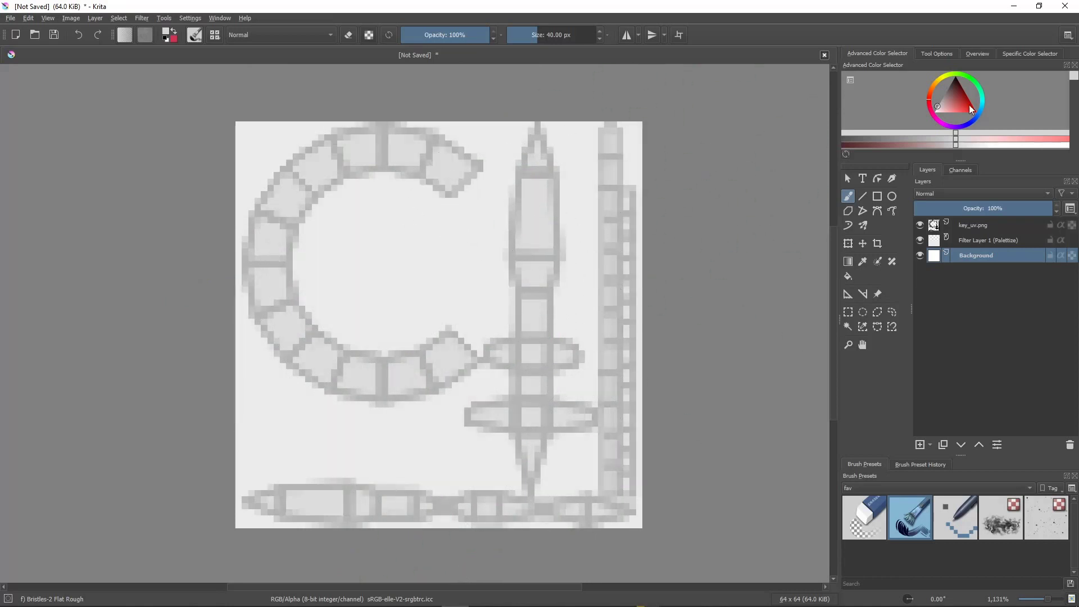
Step: Cover the whole Background layer with a muted orange-tan using the bristle brush, and select the Pixel Art brush preset
drag(929, 112, 939, 80)
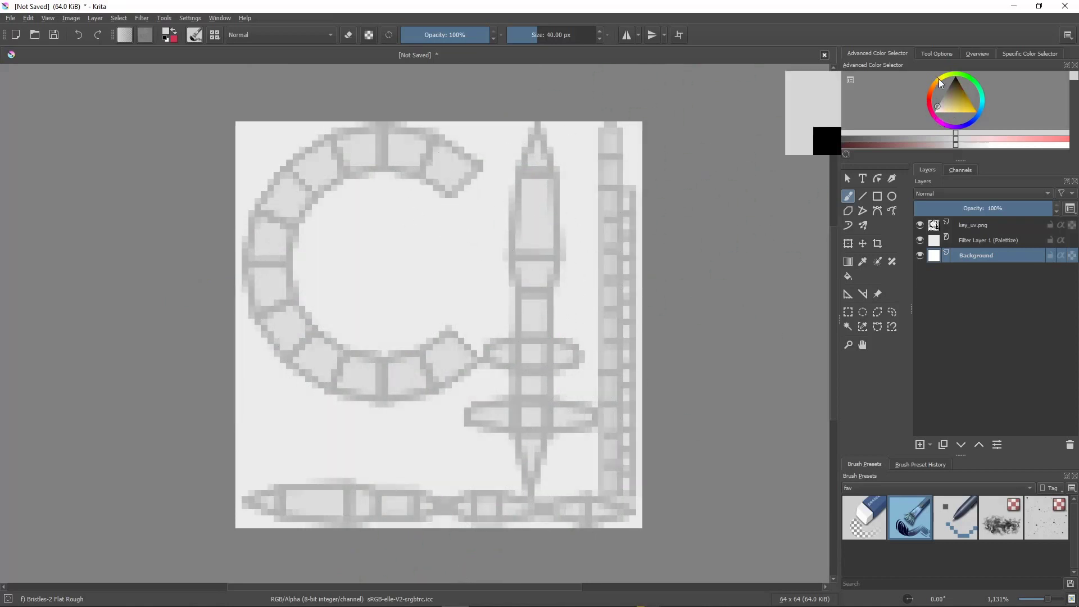
click(955, 105)
mouse_move(623, 135)
mouse_down()
mouse_move(457, 204)
mouse_move(242, 476)
mouse_move(293, 290)
mouse_move(315, 494)
mouse_move(309, 483)
mouse_move(495, 467)
mouse_move(597, 378)
mouse_move(354, 282)
mouse_move(607, 253)
mouse_move(397, 294)
mouse_move(657, 278)
mouse_up()
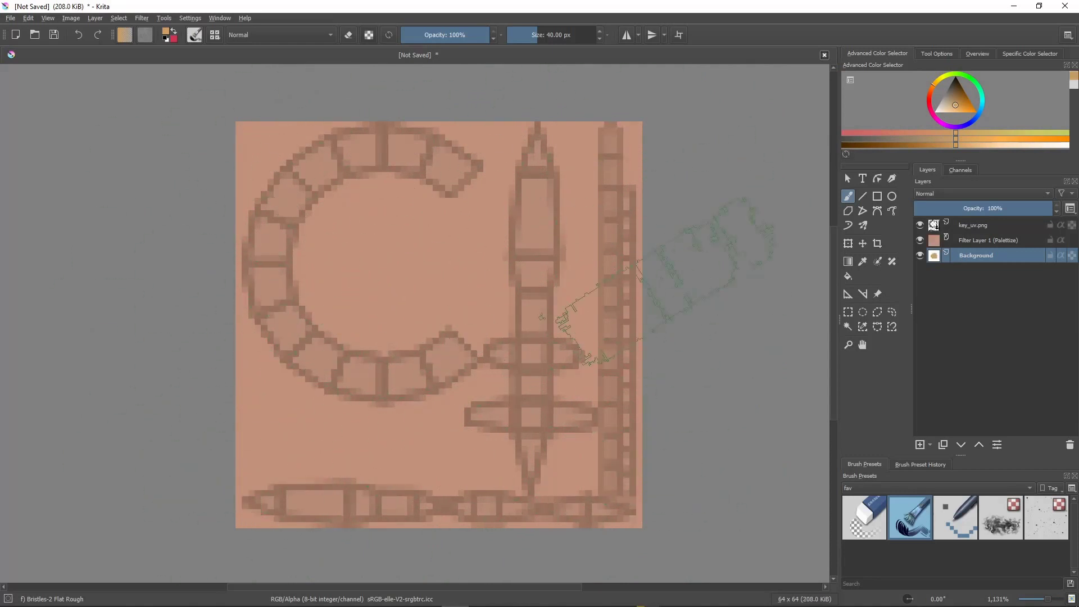
click(963, 509)
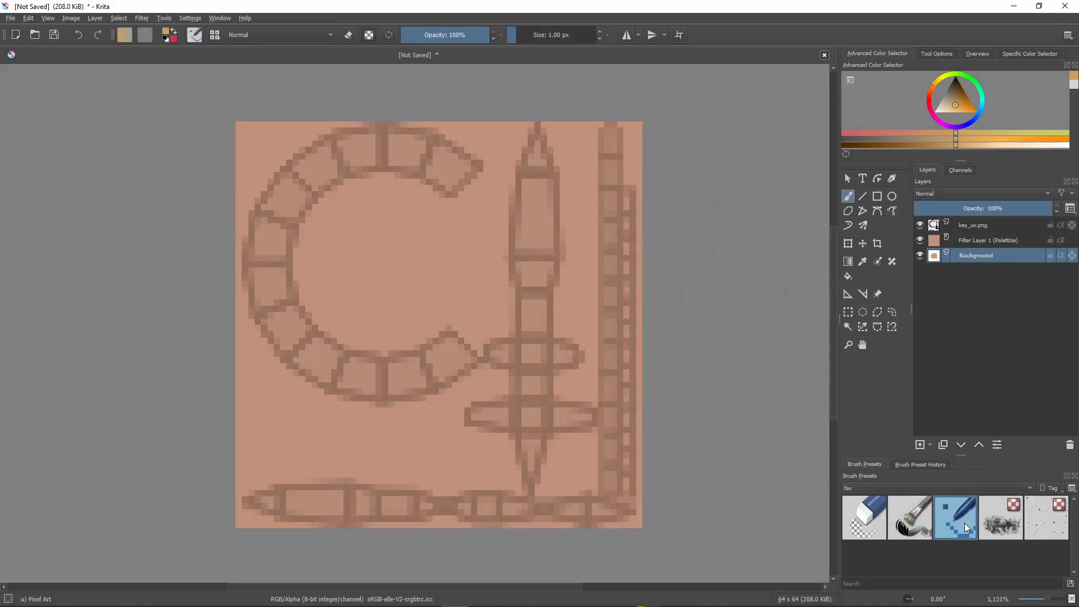
Step: Add a paint layer above the Palettize filter layer and mark the canvas's upper-left corner pixel in muted red
click(920, 444)
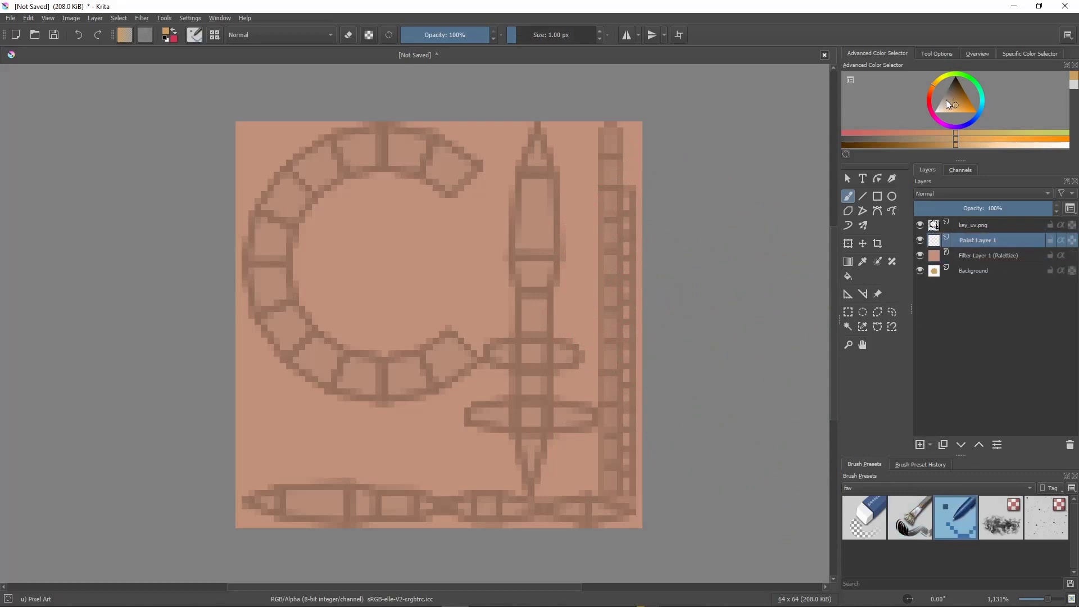
click(928, 103)
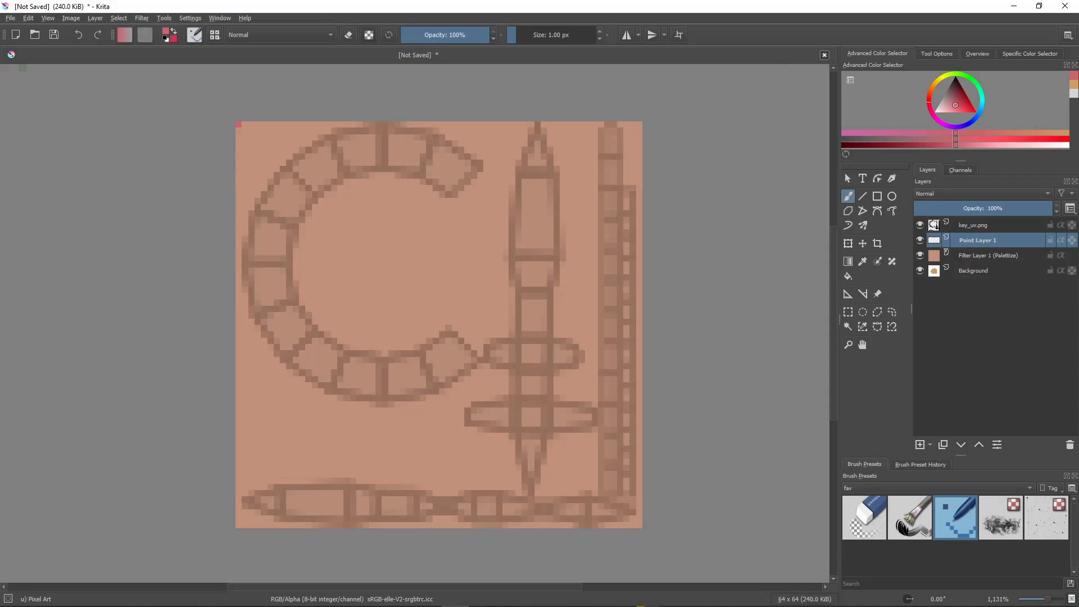
Step: Export the image to the Downloads folder as a PNG named key_texture, accepting the default PNG options
click(11, 17)
click(33, 168)
click(303, 272)
click(148, 396)
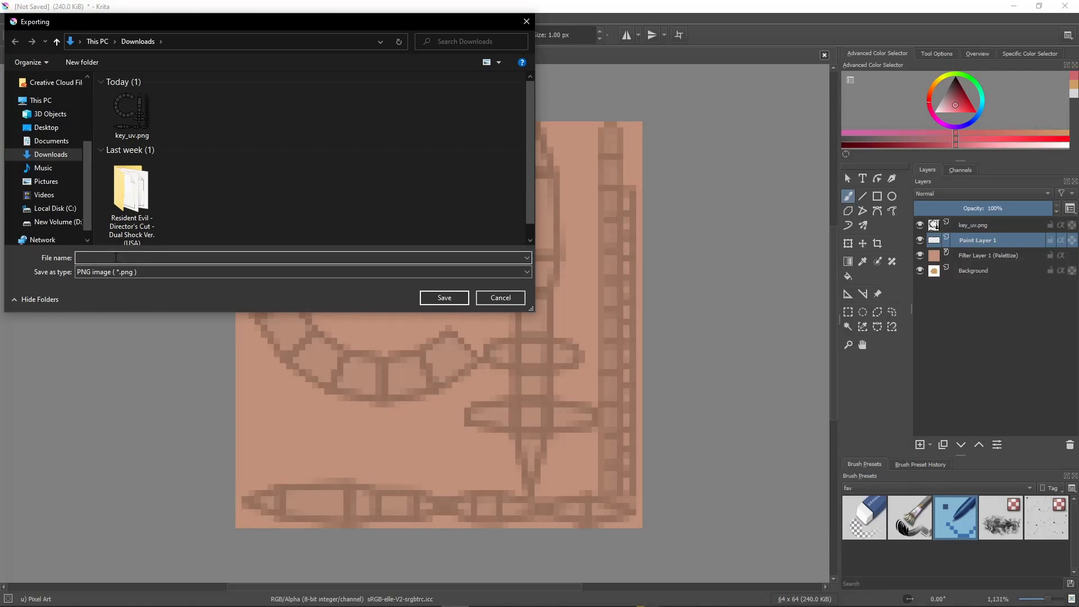
text(key_texture)
key(Return)
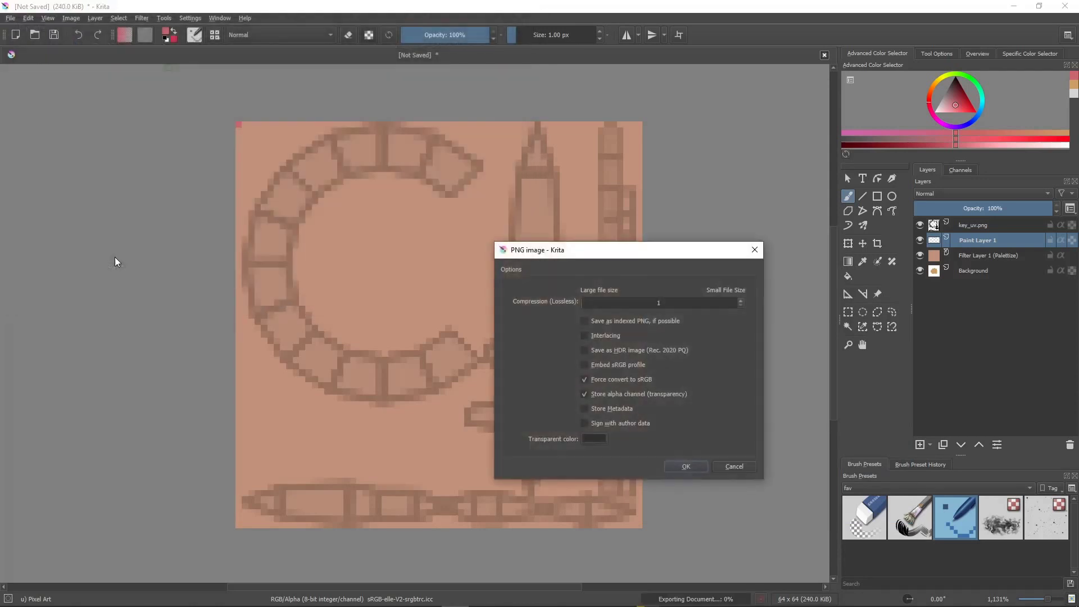
click(687, 467)
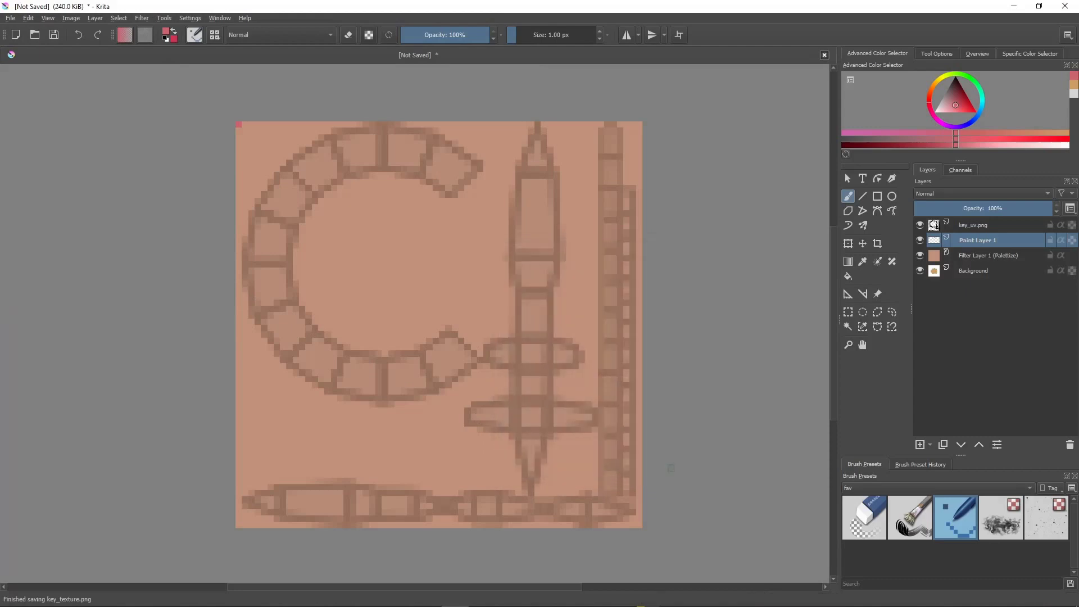
Step: Switch to Blender's UV Editing workspace and open key_texture.png from Downloads behind the key's UV layout
key(alt+Tab)
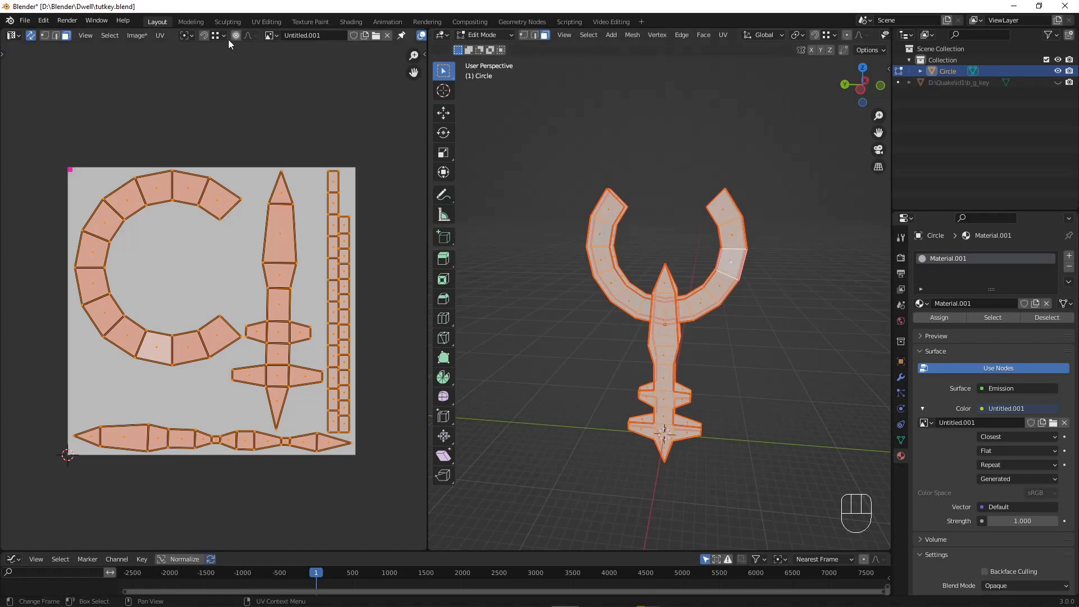
click(255, 21)
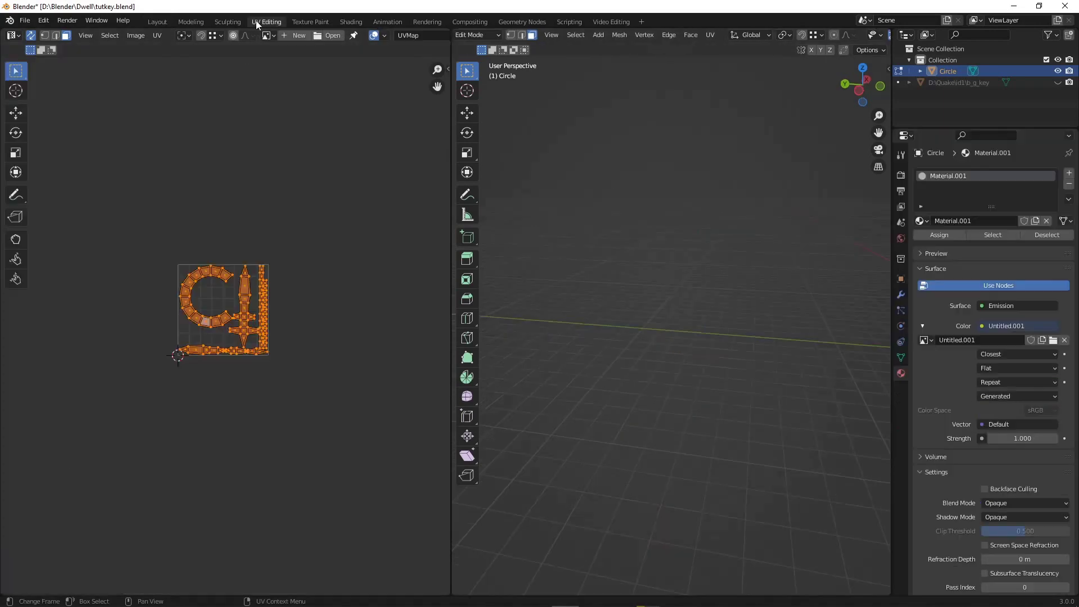
middle_drag(573, 200, 674, 281)
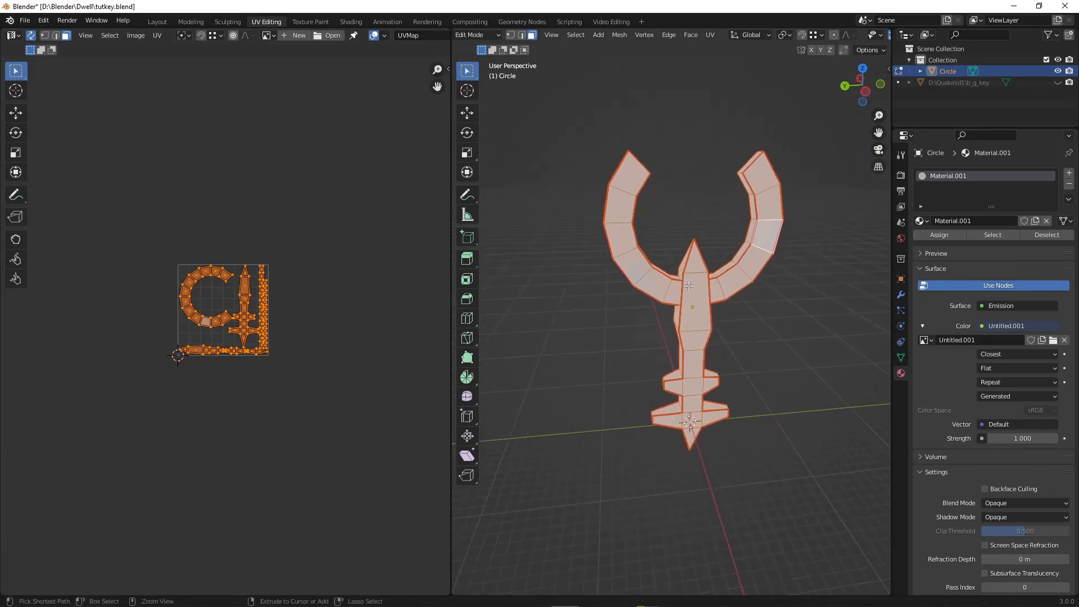
click(321, 35)
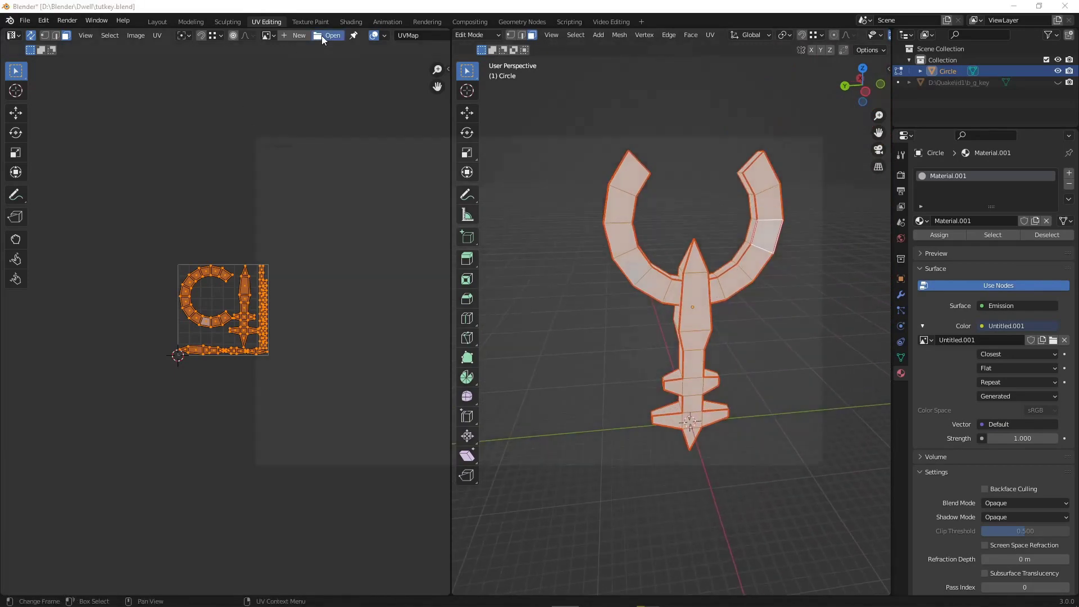
click(276, 265)
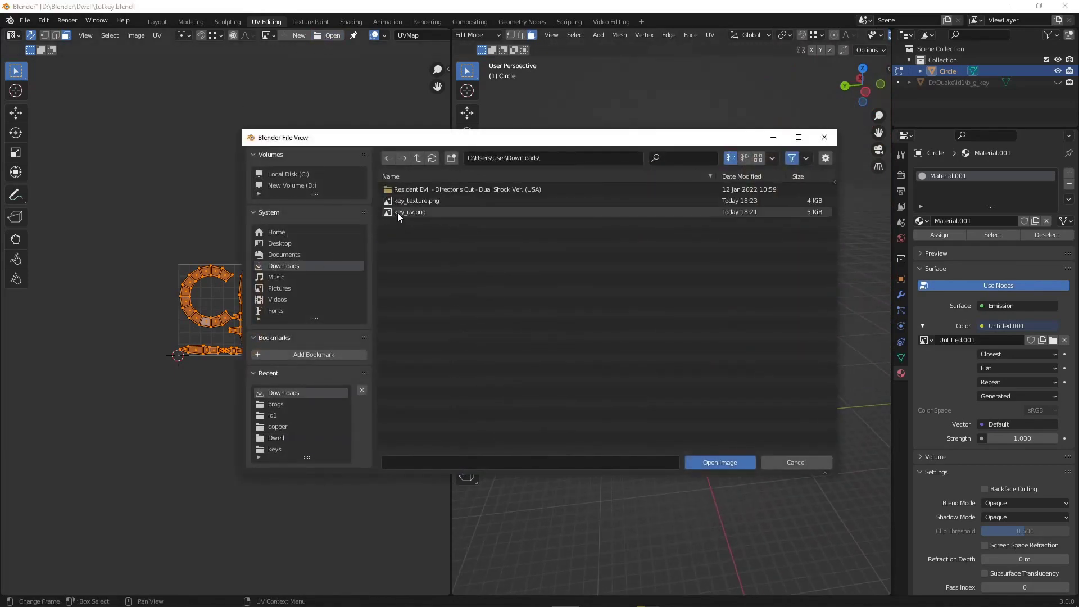
double_click(408, 201)
scroll(202, 304, up, 10)
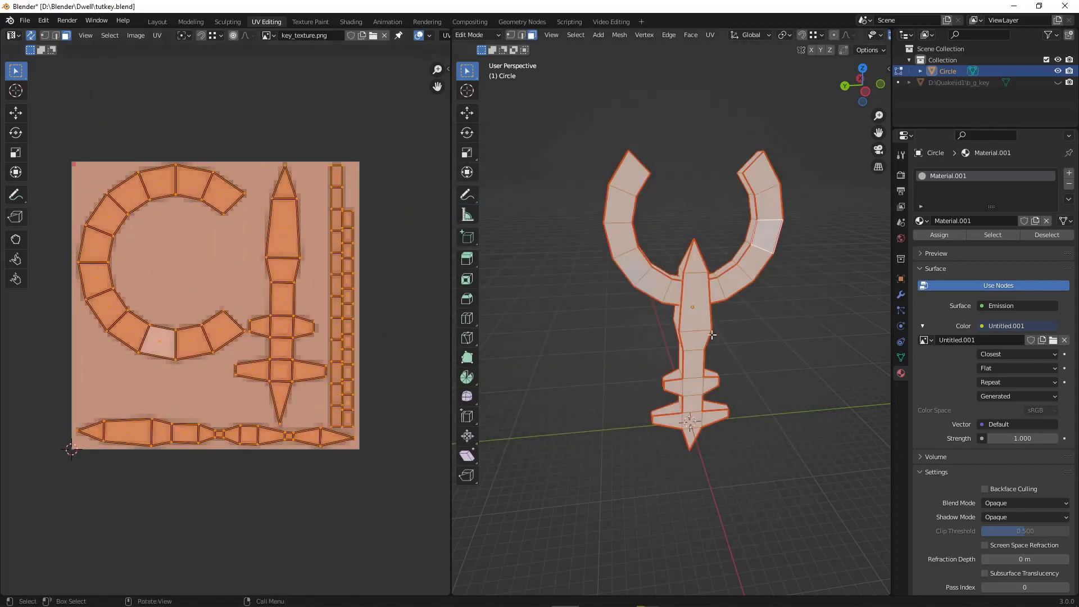
Step: Leave Edit Mode, assign key_texture.png as the Emission colour image of Material.001, and save the Blender file
key(Tab)
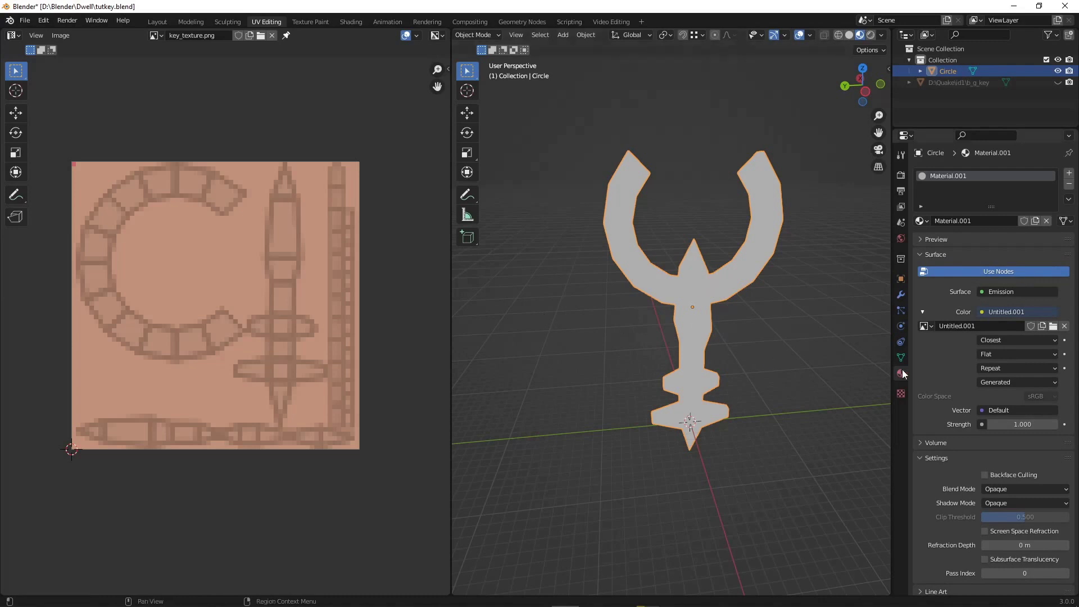
click(925, 326)
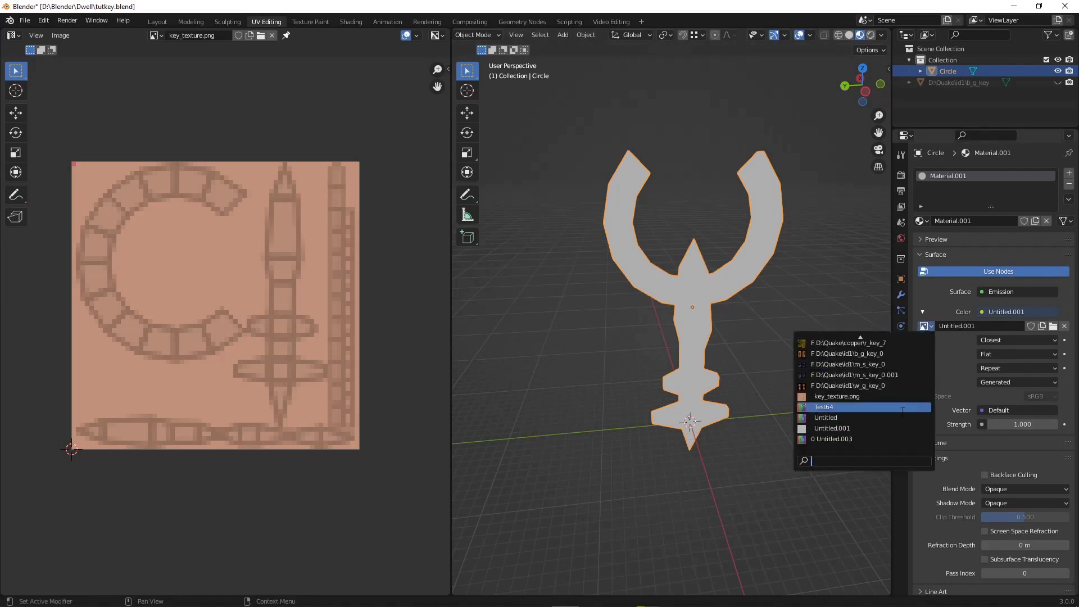
click(843, 396)
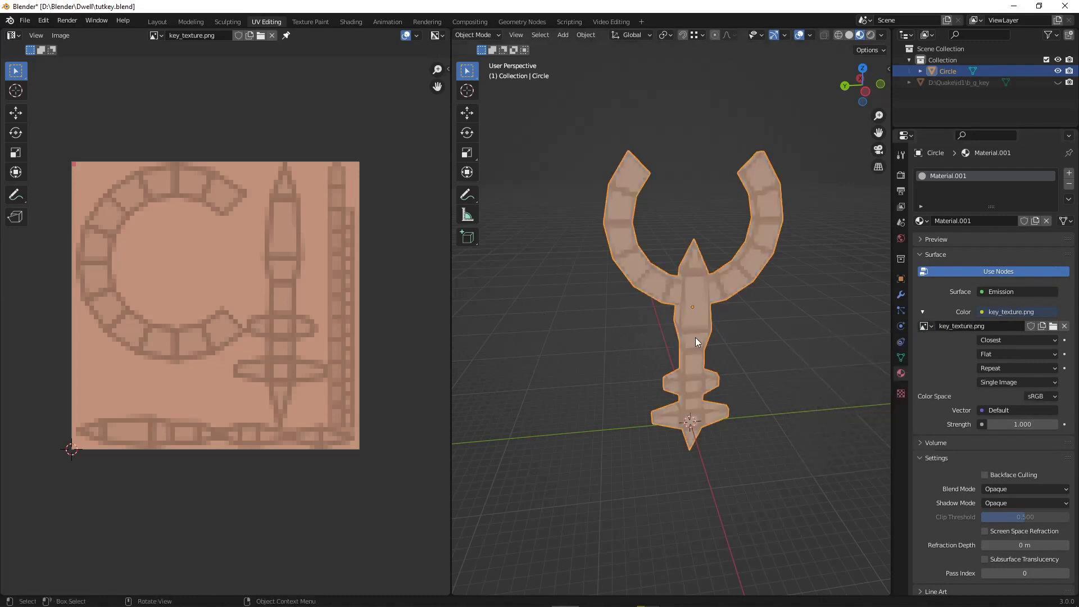
mouse_move(693, 332)
middle_down()
mouse_move(689, 352)
mouse_move(640, 330)
mouse_move(785, 325)
mouse_move(712, 351)
mouse_move(728, 353)
mouse_move(698, 345)
middle_up()
key(ctrl+s)
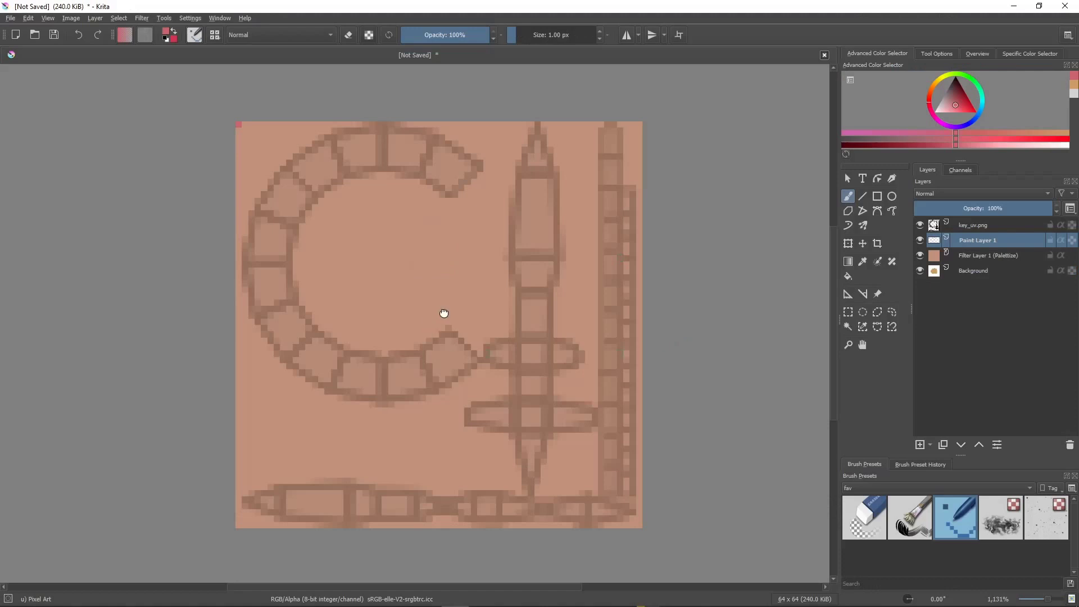
Step: Switch to Krita and paint a large magenta area on the Background layer with the Bristles-2 Flat Rough brush
middle_drag(444, 313, 432, 315)
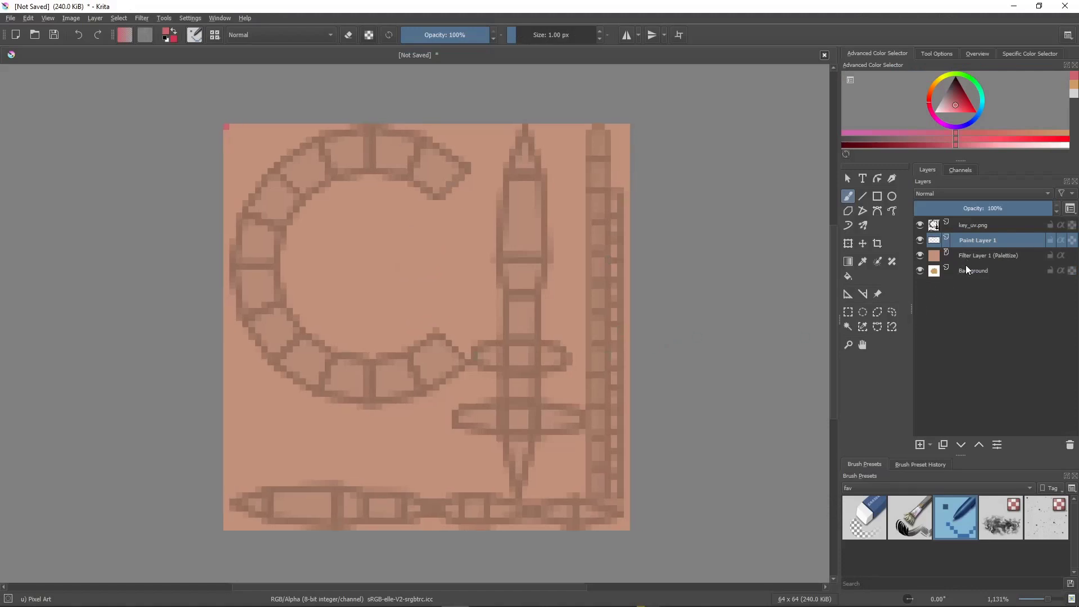
click(963, 271)
click(931, 114)
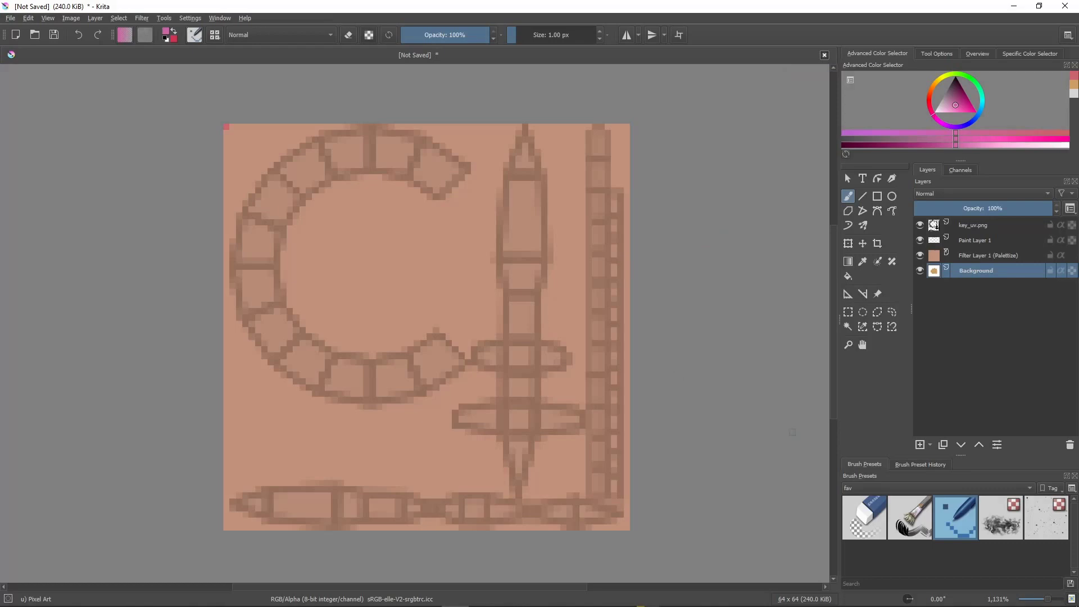
click(909, 517)
mouse_move(562, 253)
mouse_down()
mouse_move(444, 303)
mouse_move(467, 421)
mouse_up()
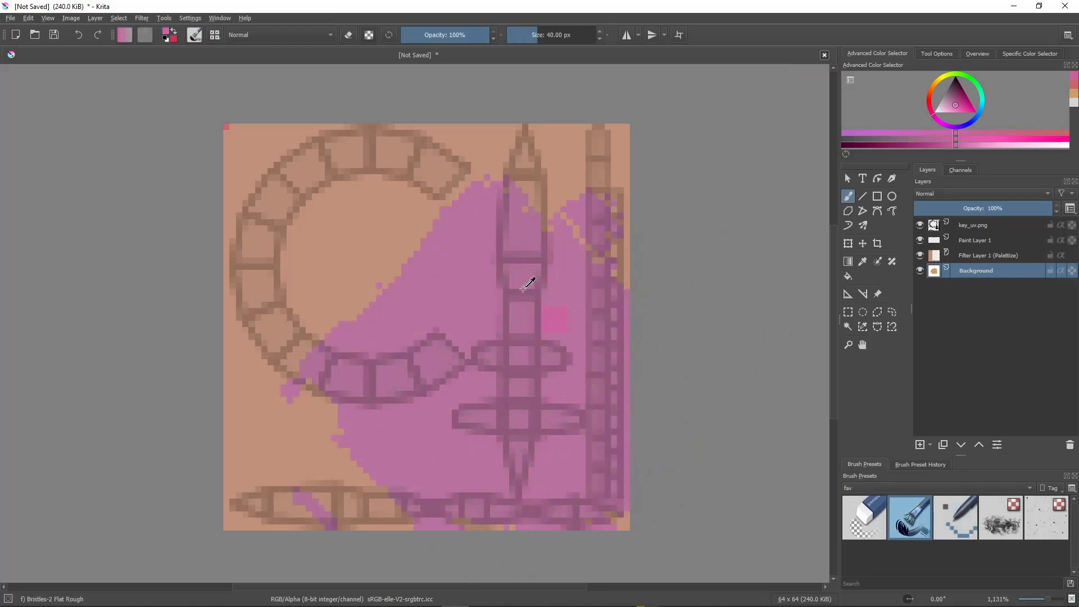
Step: Export the magenta-painted image over the existing key_texture.png with the default PNG options
click(11, 18)
click(34, 125)
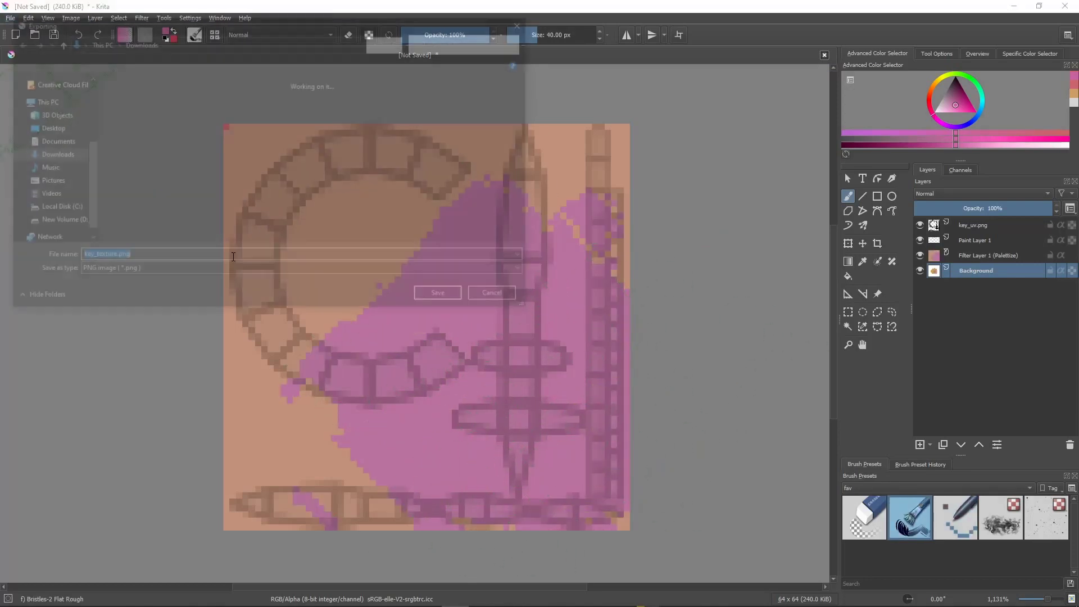
click(140, 274)
click(134, 272)
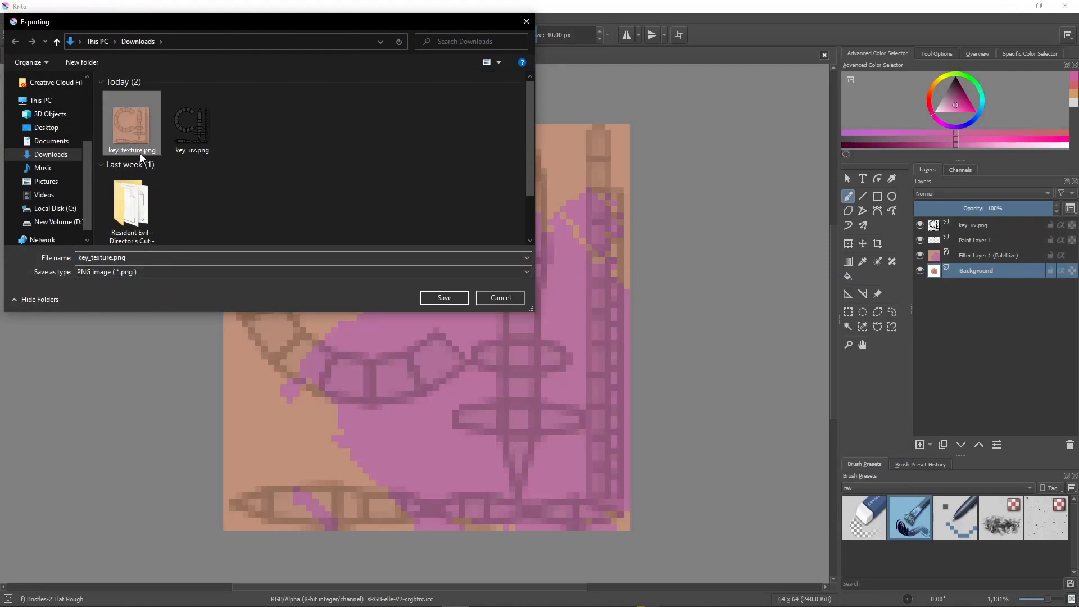
double_click(140, 130)
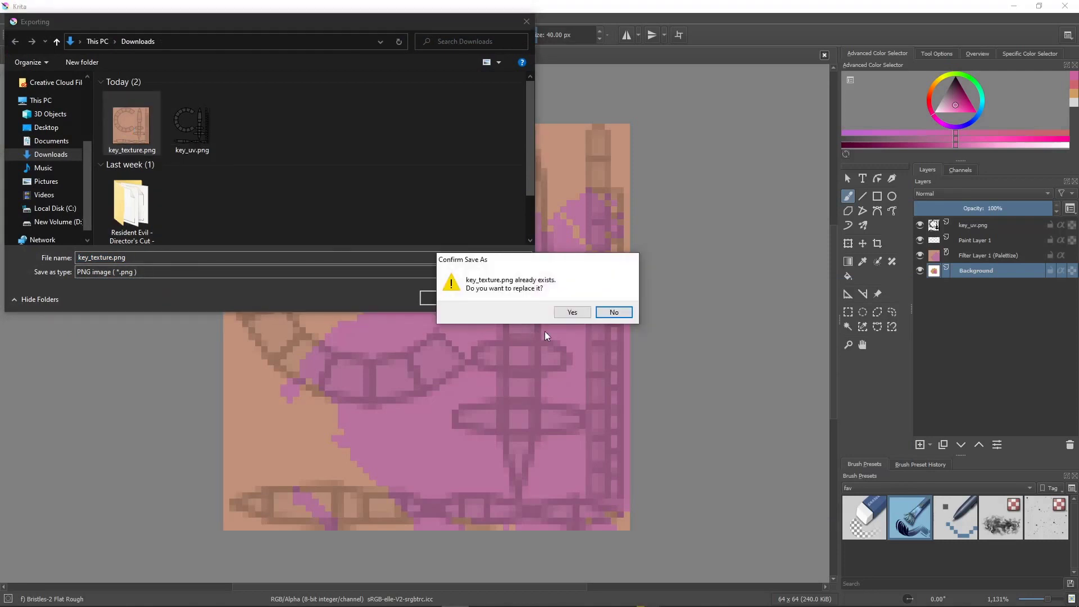
click(570, 313)
click(677, 466)
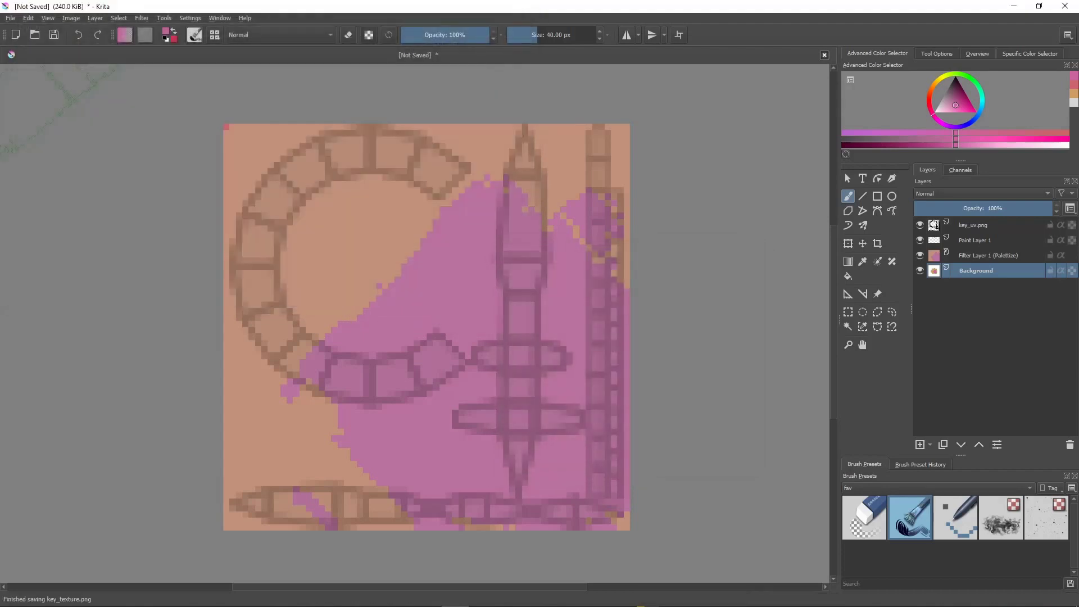
Step: Switch to Blender, reload key_texture.png in the image editor, and check the updated texture on the key
key(alt+Tab)
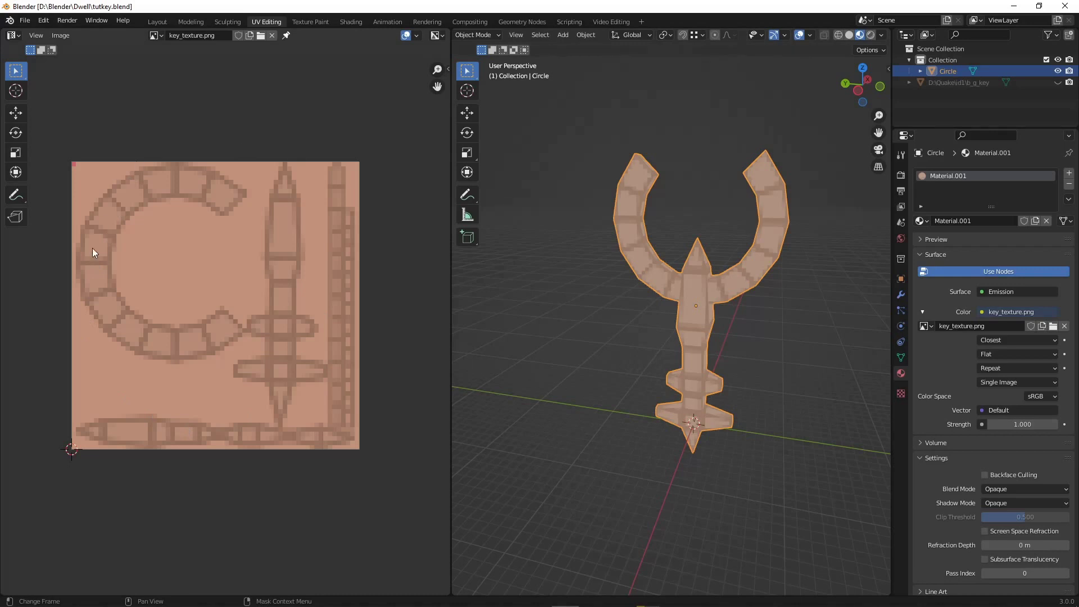
middle_drag(205, 334, 210, 341)
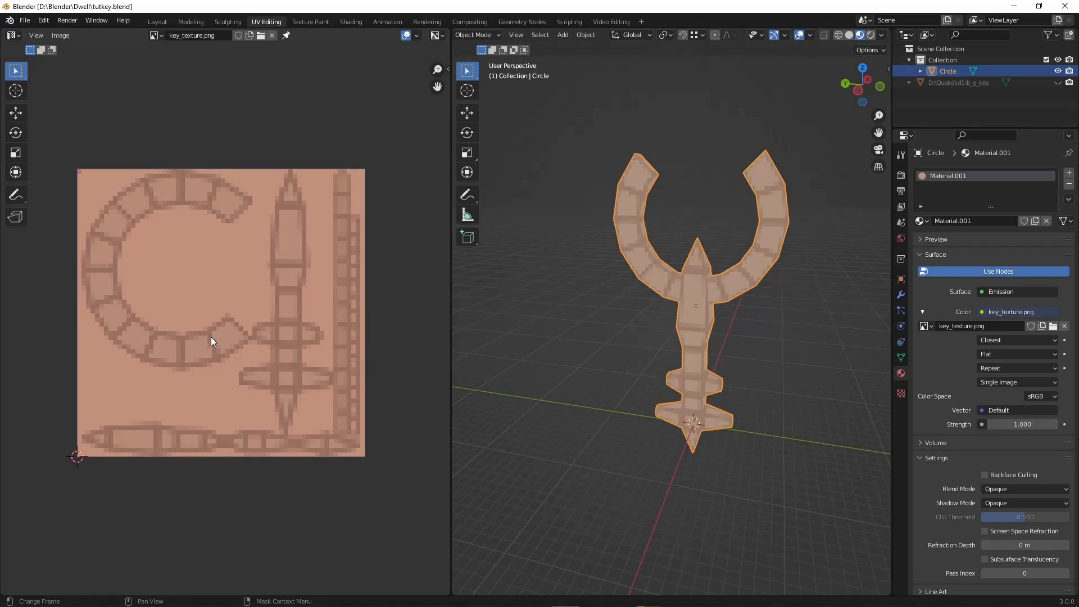
key(alt+r)
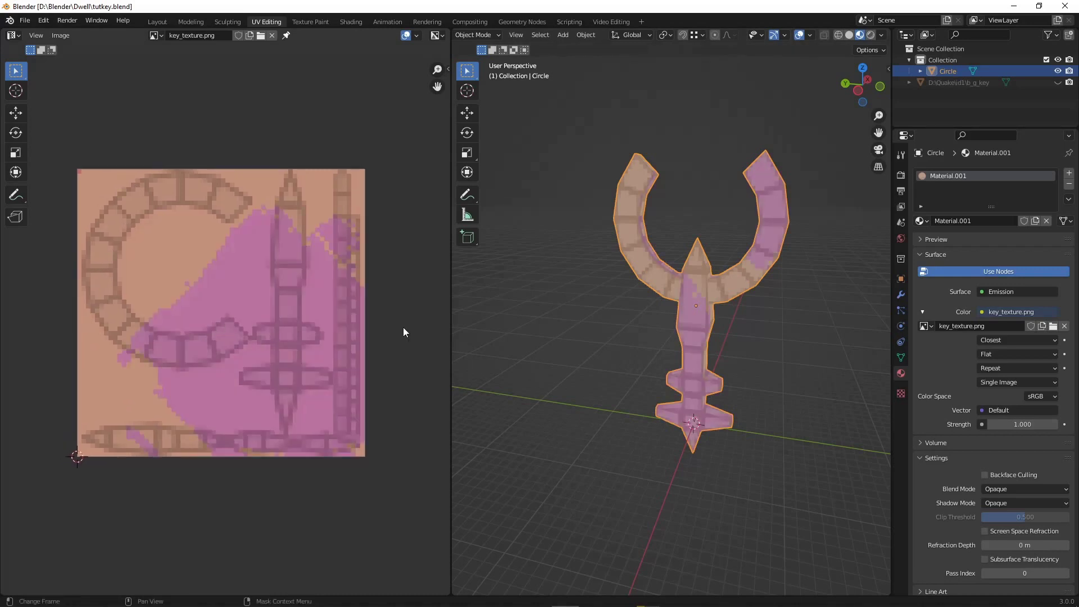
mouse_move(692, 307)
middle_down()
mouse_move(818, 292)
mouse_move(696, 302)
mouse_move(665, 321)
mouse_move(688, 323)
middle_up()
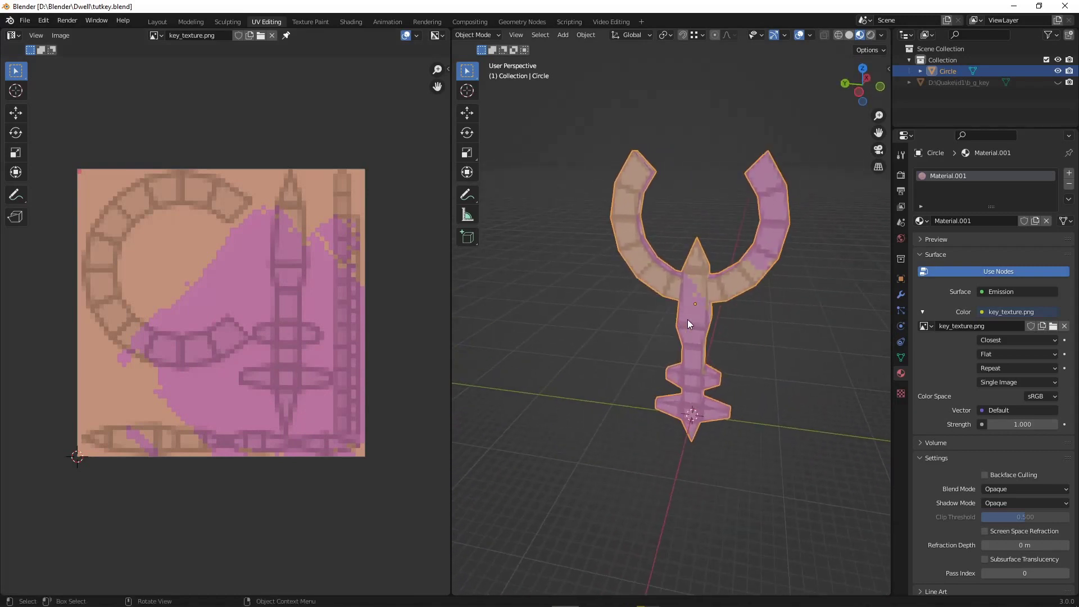
middle_drag(690, 324, 734, 321)
Step: Switch to Krita and brush a large dark green area over the magenta on the Background layer
key(alt+Tab)
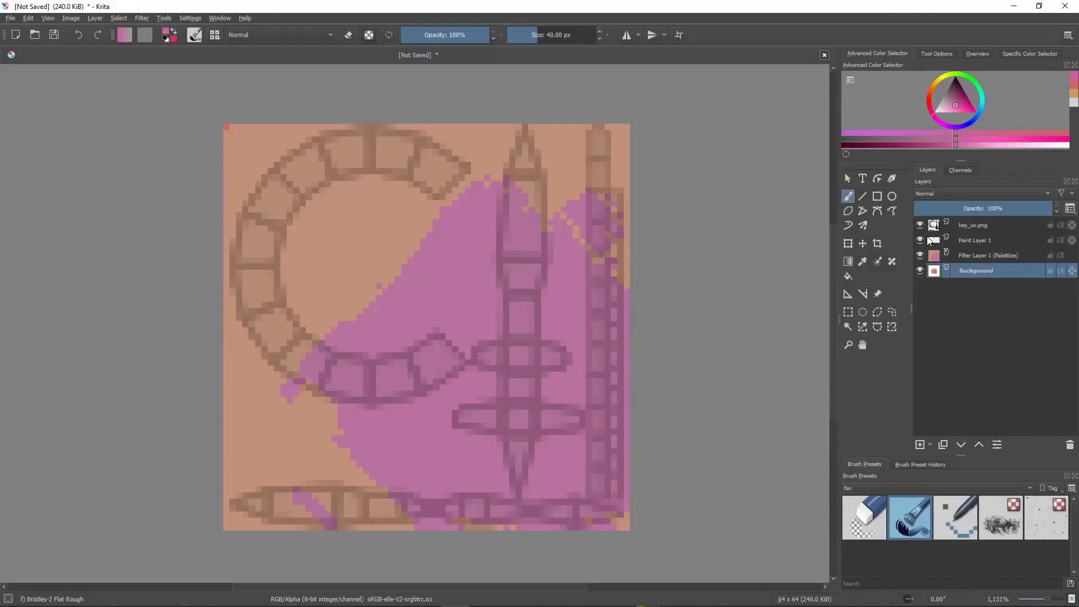
drag(982, 100, 973, 83)
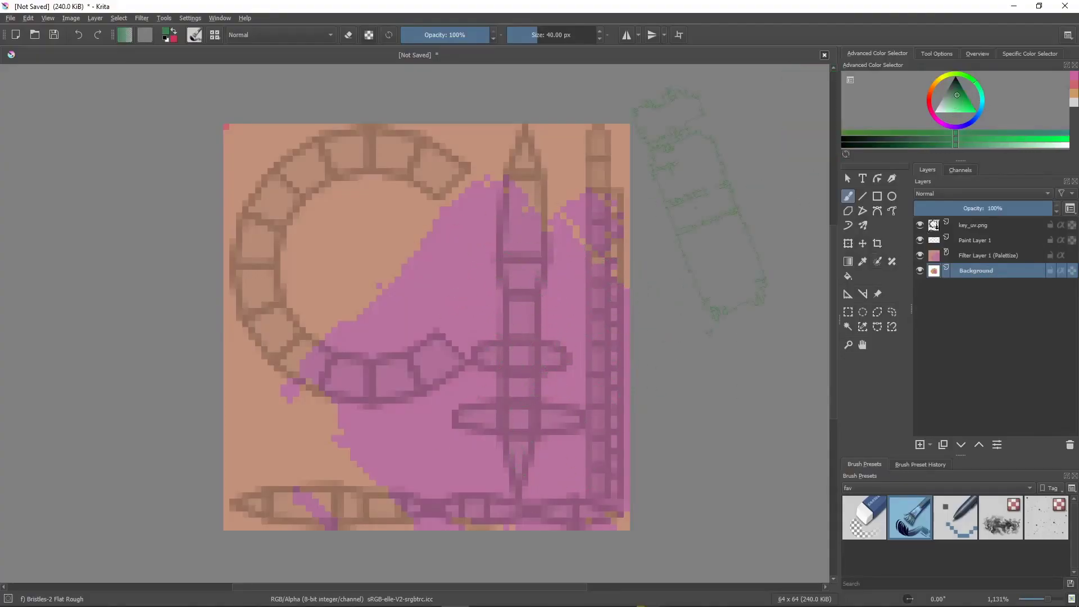
mouse_move(483, 152)
mouse_down()
mouse_move(562, 281)
mouse_move(567, 405)
mouse_up()
Step: Export the green-painted image over key_texture.png with the default PNG options
key(ctrl+s)
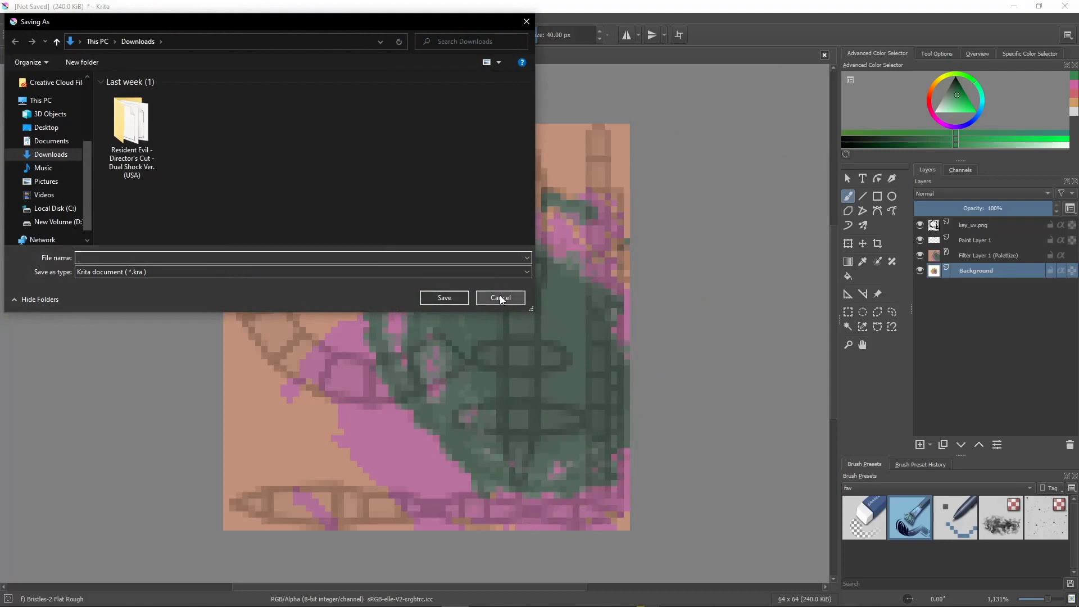
click(498, 295)
click(11, 18)
click(29, 116)
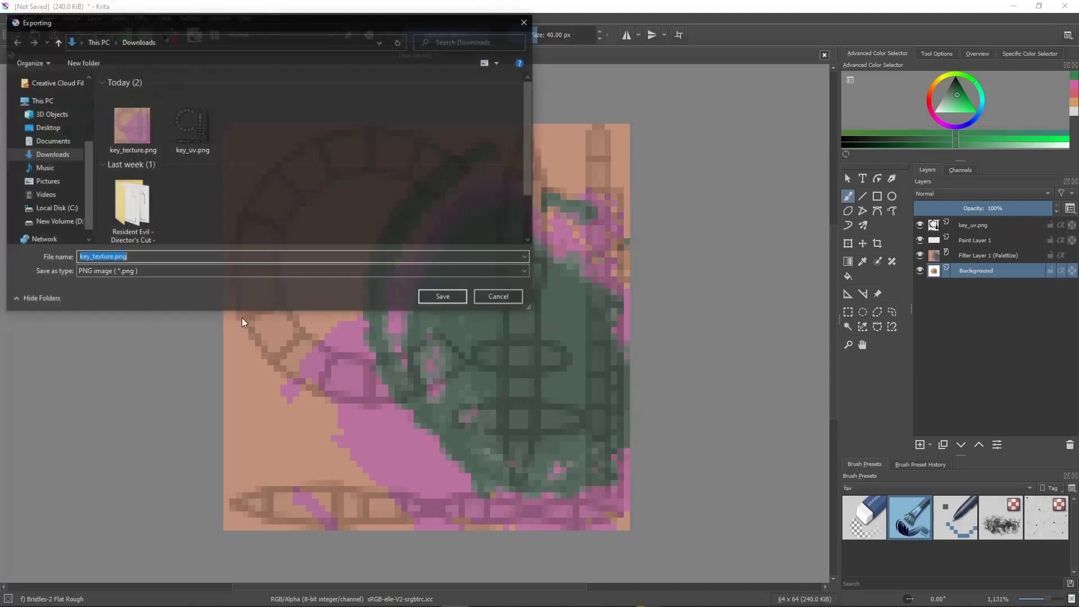
double_click(133, 150)
click(572, 312)
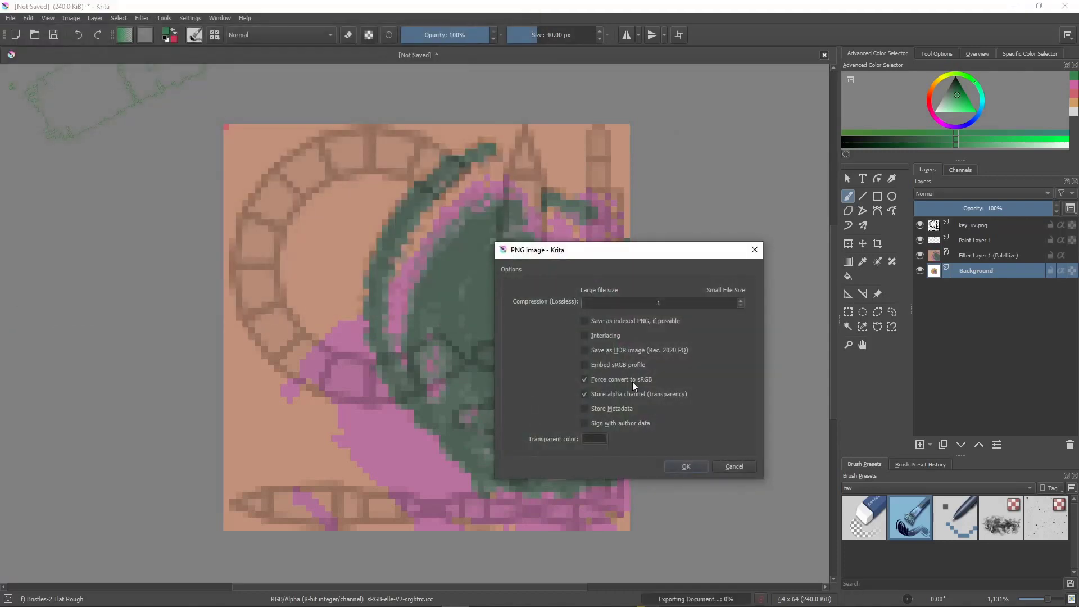
click(681, 466)
Step: Switch to Blender, reload the re-exported key_texture.png, deselect the key, and inspect its texture from several angles
key(alt+Tab)
key(alt+r)
click(461, 326)
mouse_move(461, 325)
middle_down()
mouse_move(642, 295)
mouse_move(696, 302)
mouse_move(768, 356)
mouse_move(508, 342)
mouse_move(729, 350)
mouse_move(700, 349)
middle_up()
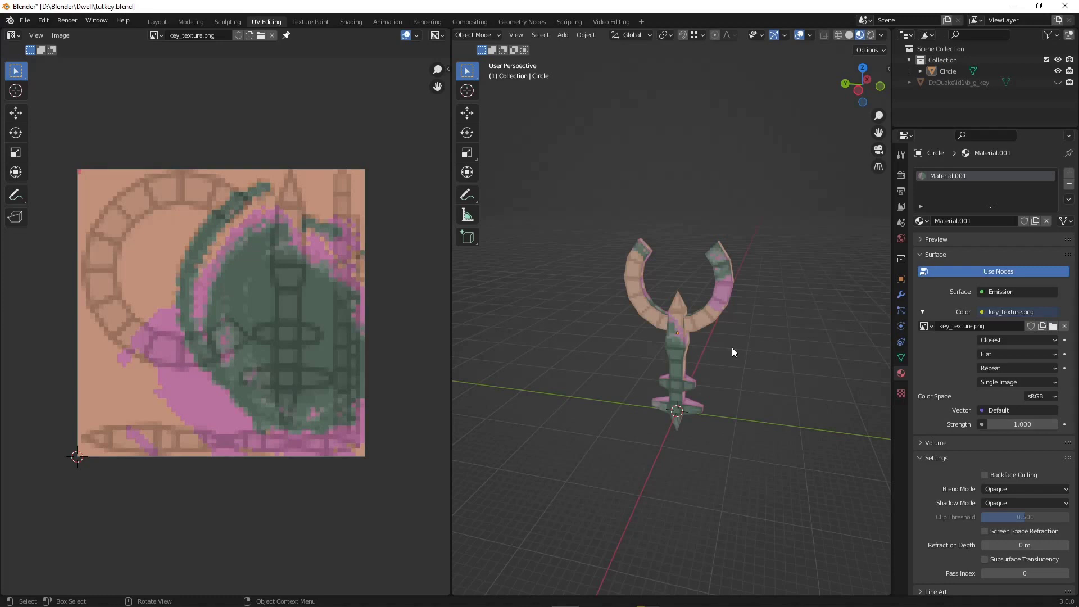
scroll(691, 340, up, 3)
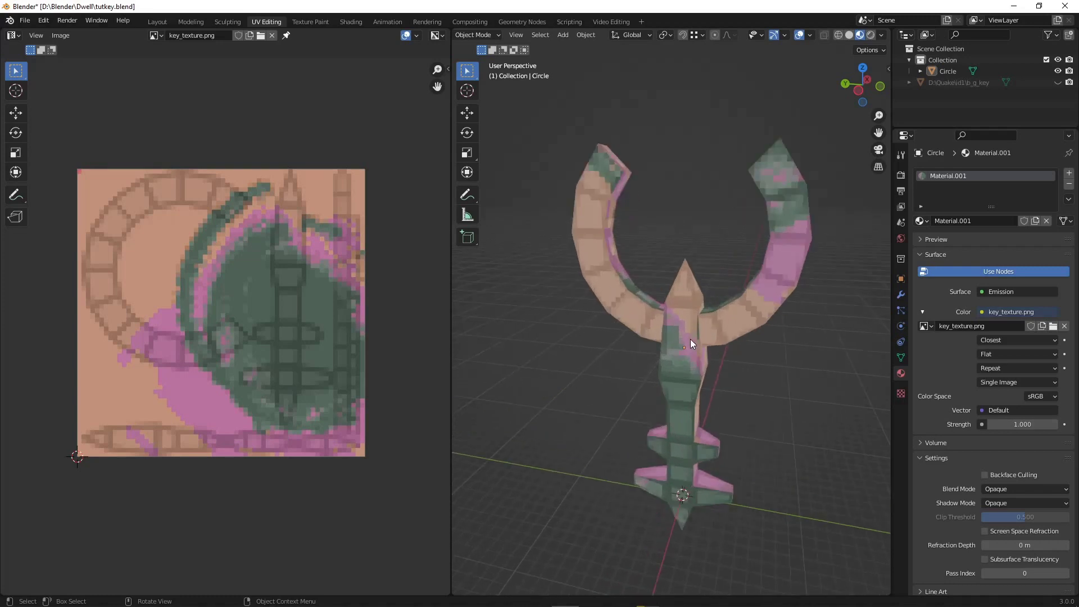
scroll(690, 338, down, 2)
middle_drag(680, 339, 772, 323)
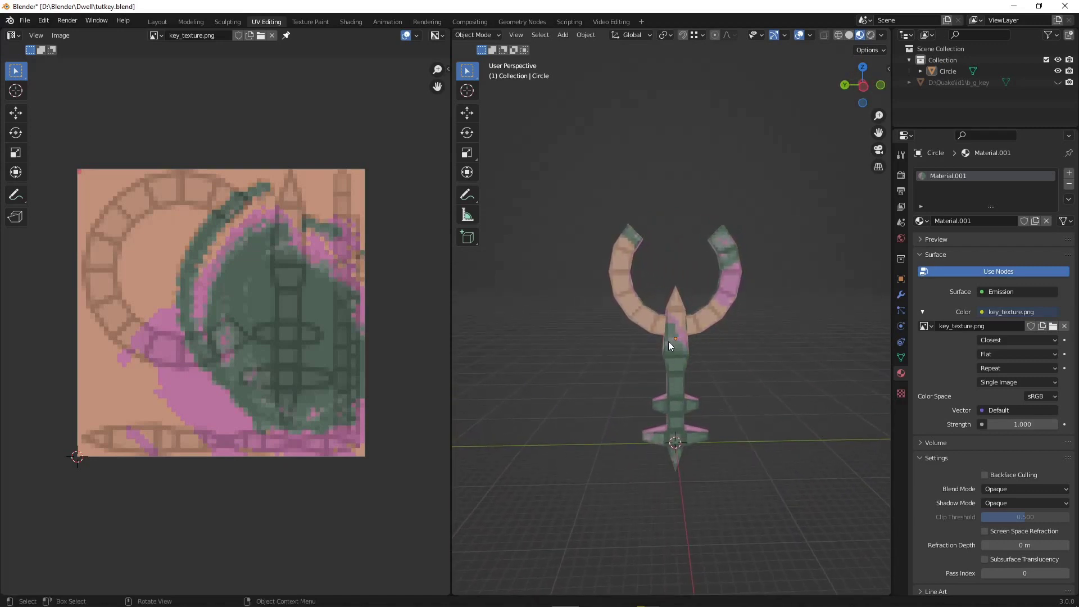
middle_drag(676, 346, 649, 364)
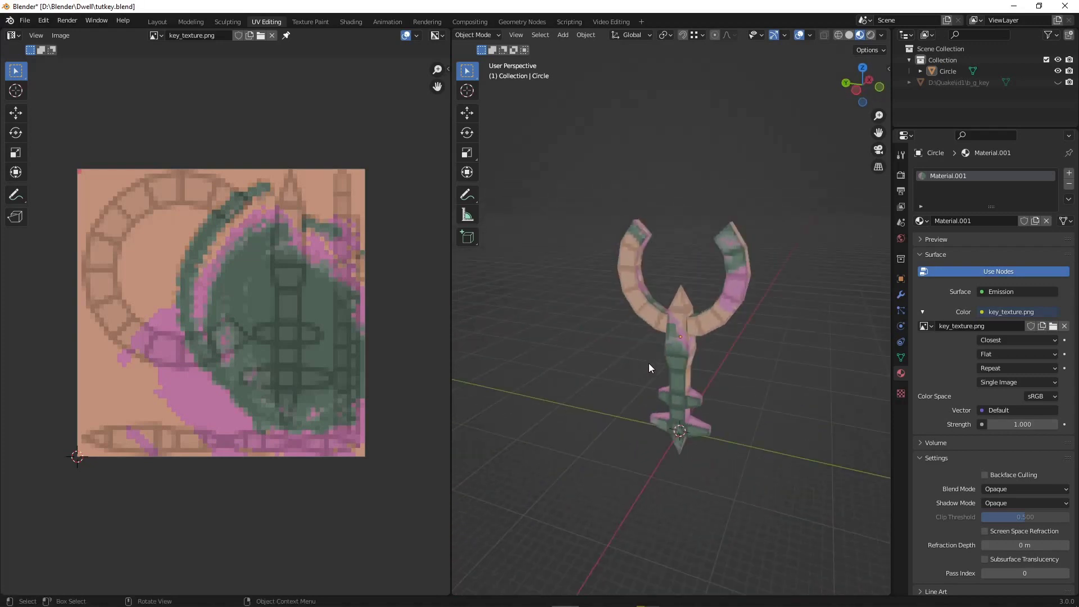